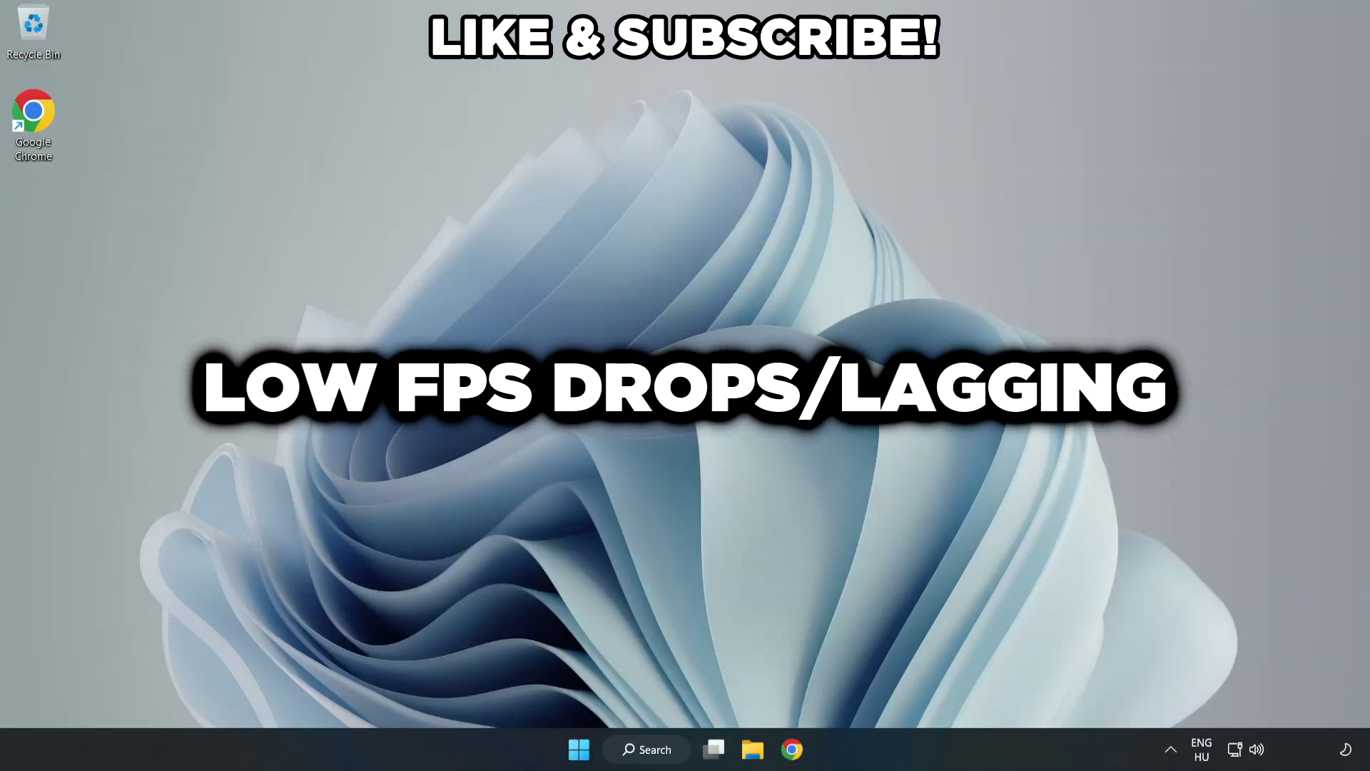
Search Windows for 'edit power plan'
left_click(657, 758)
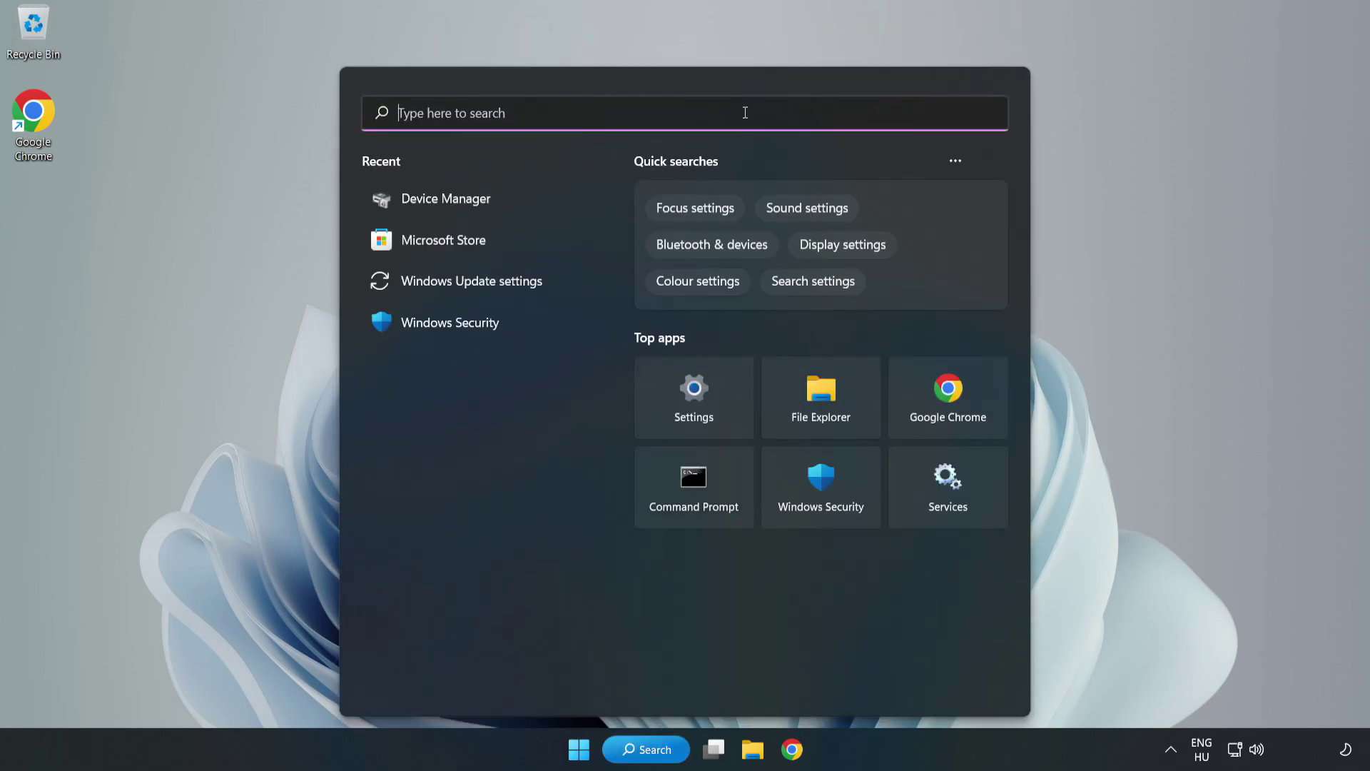
type("edit ")
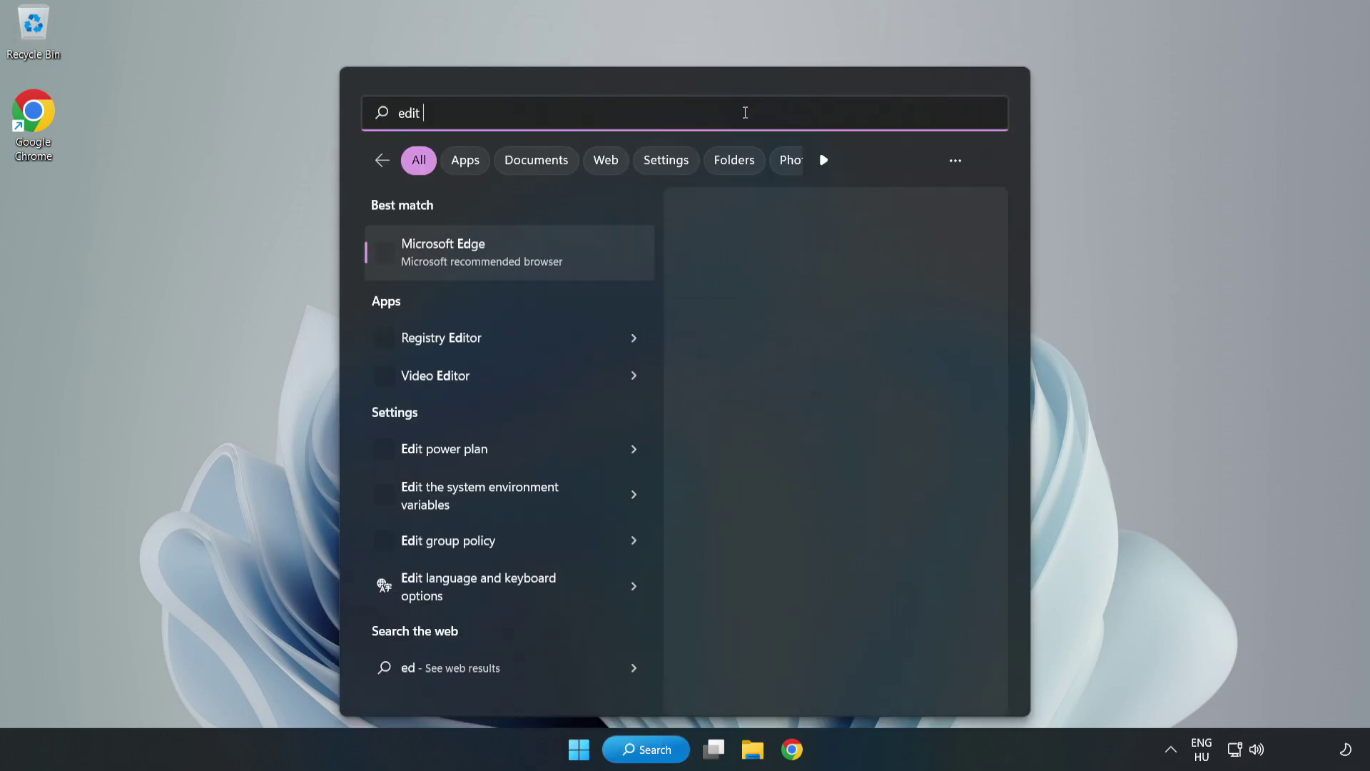
type("power pla")
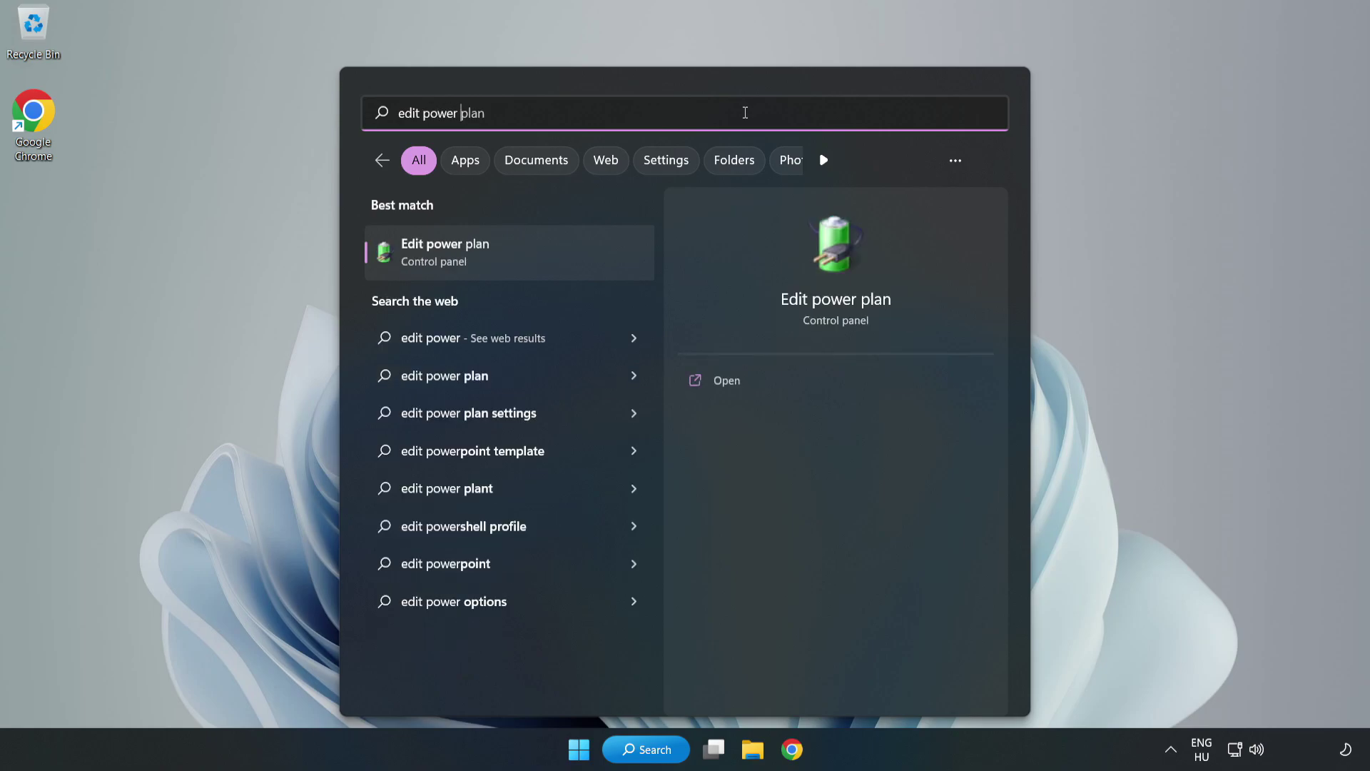
type("n")
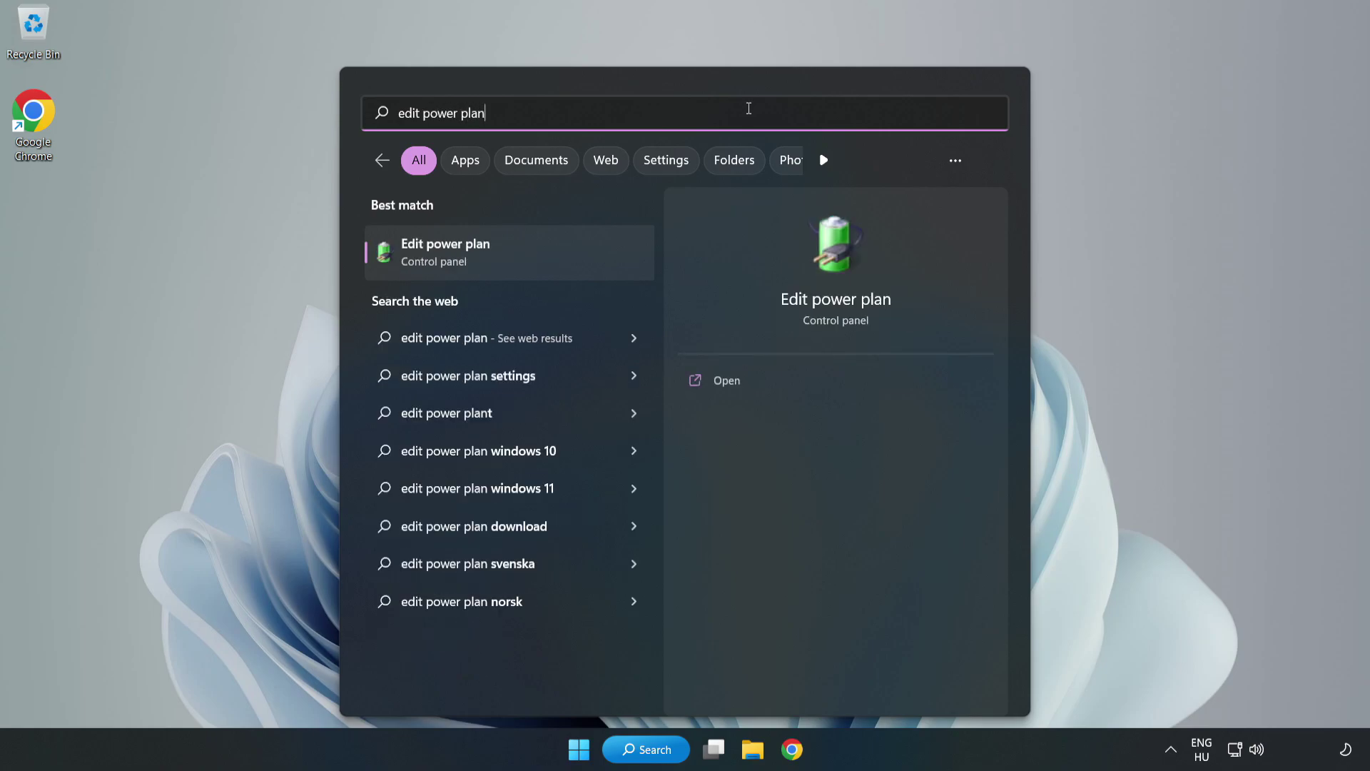
Make High performance the active power plan in Power Options, then close the window
left_click(519, 259)
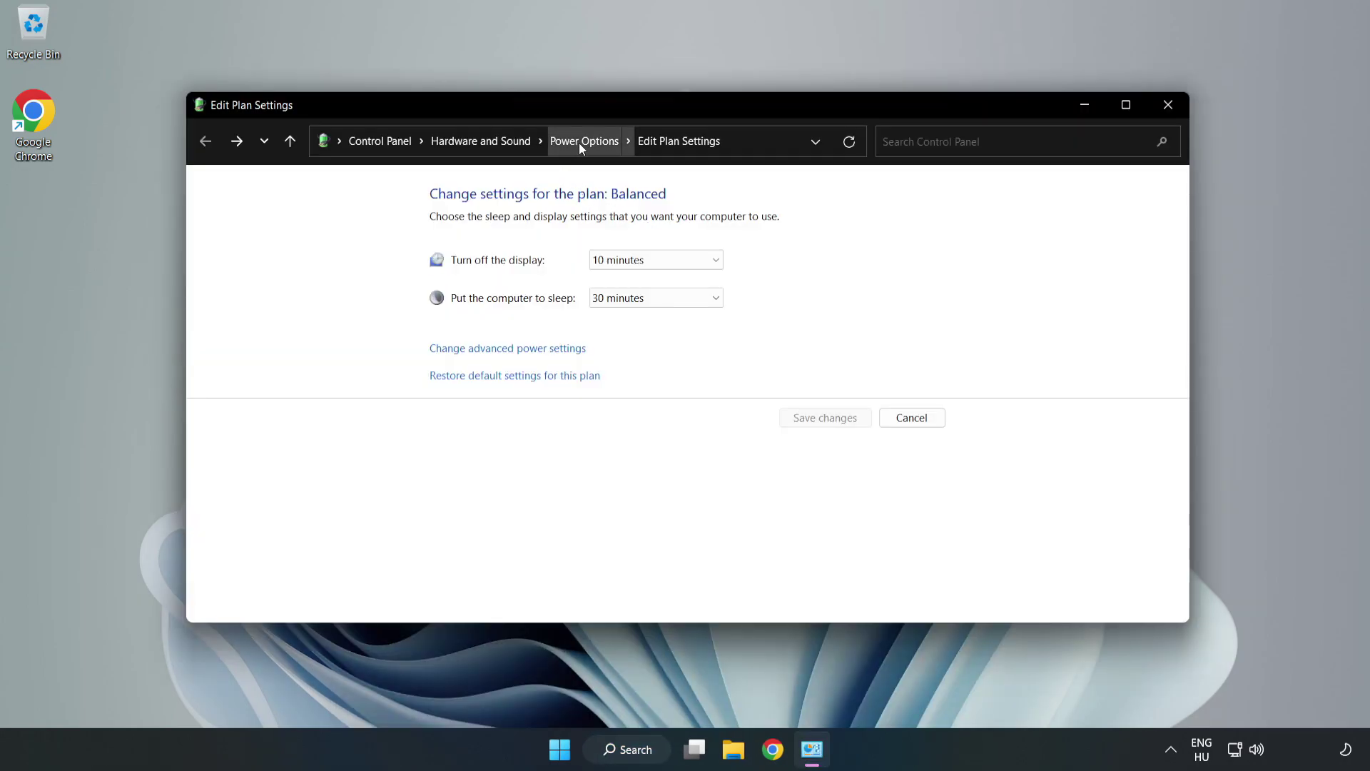
left_click(579, 142)
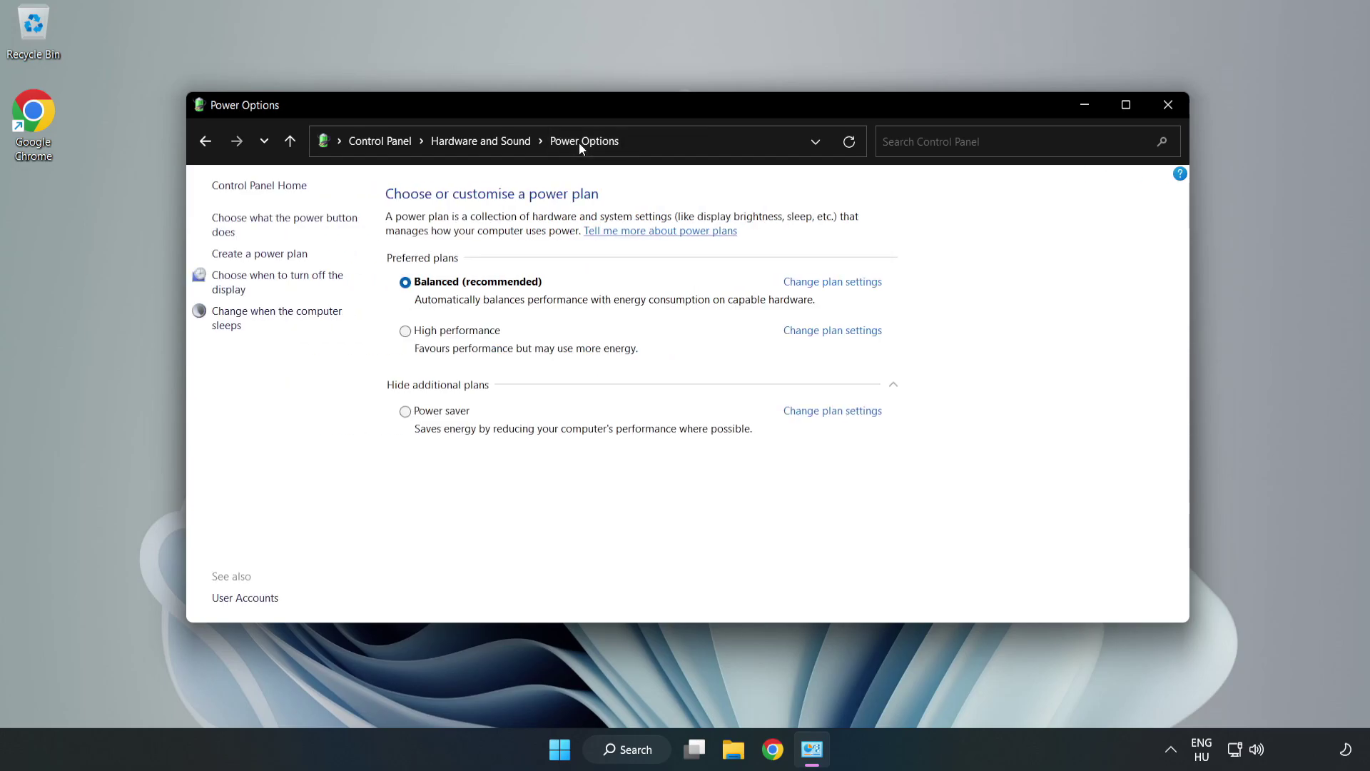
left_click(450, 333)
left_click(1163, 107)
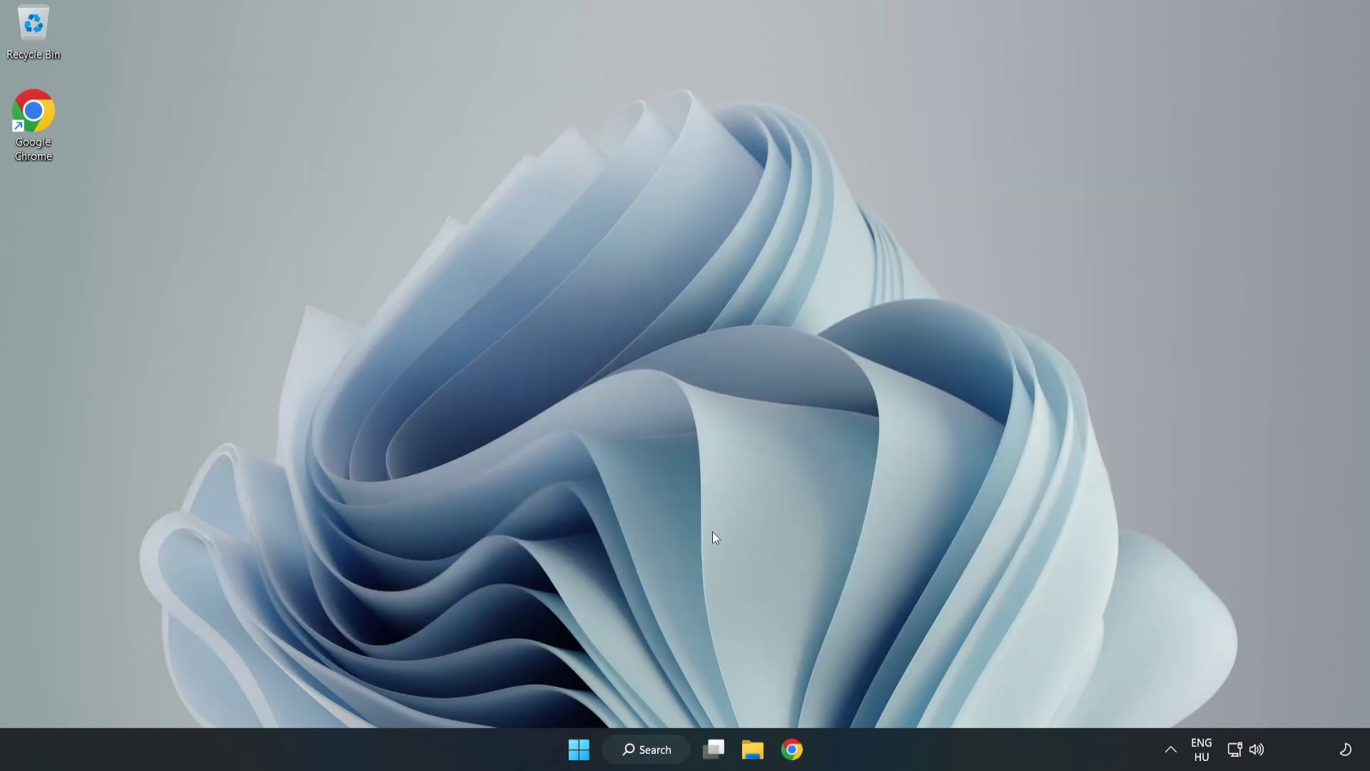
Search Windows for 'device manager'
left_click(665, 749)
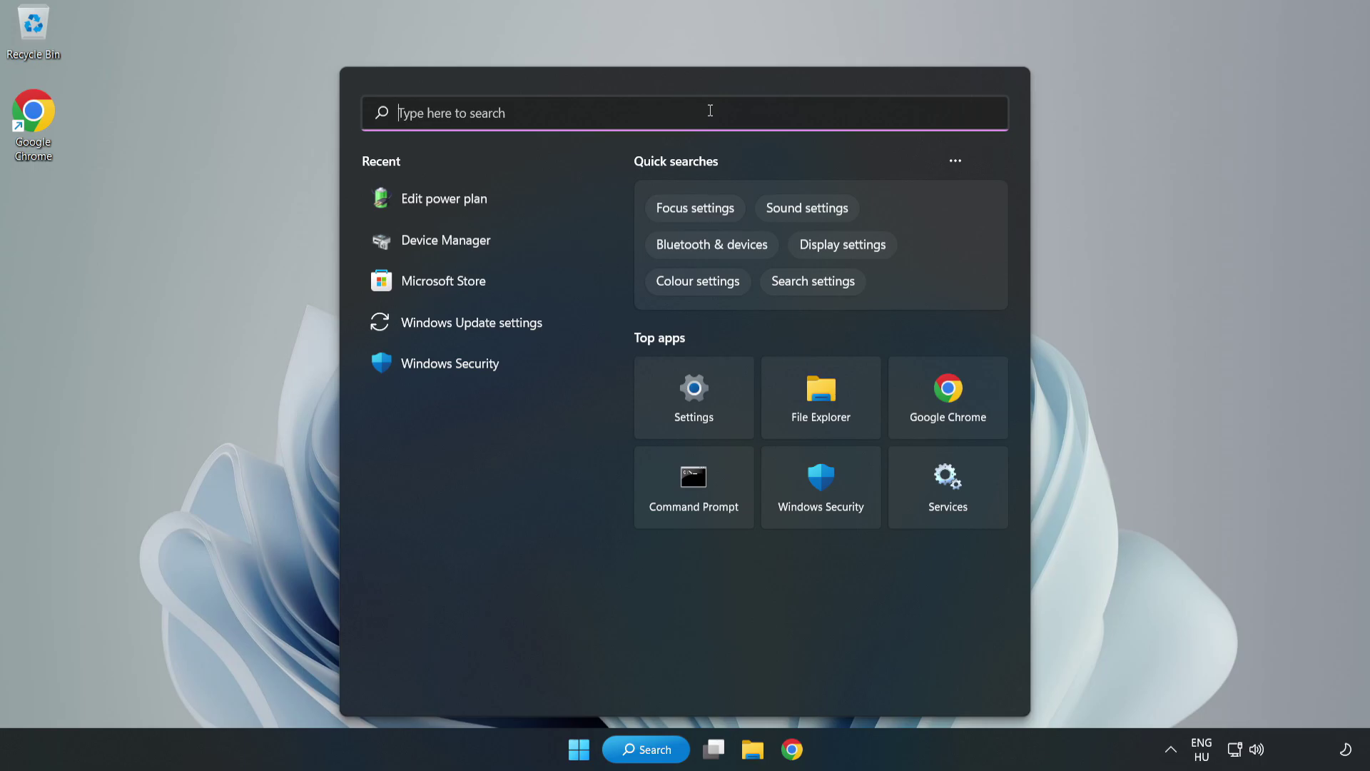
type("device mana")
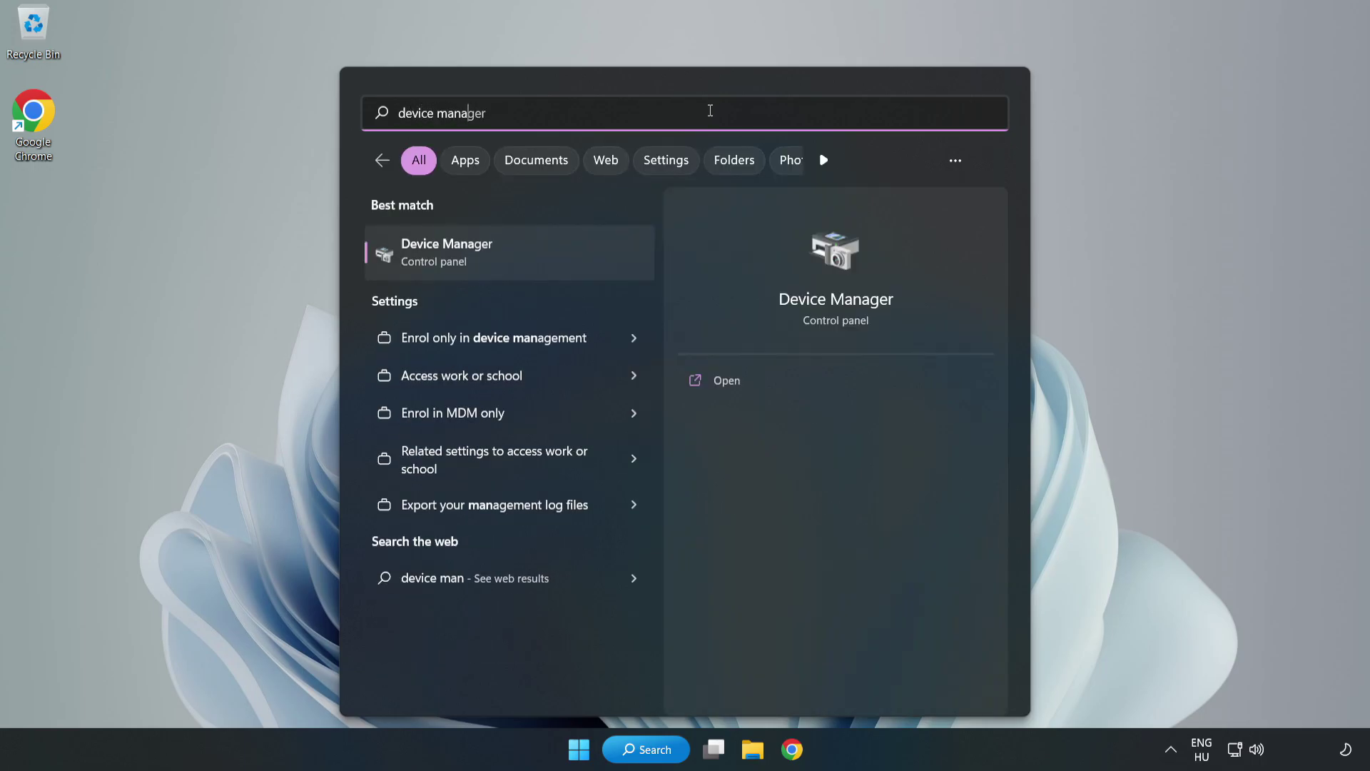
type("ger")
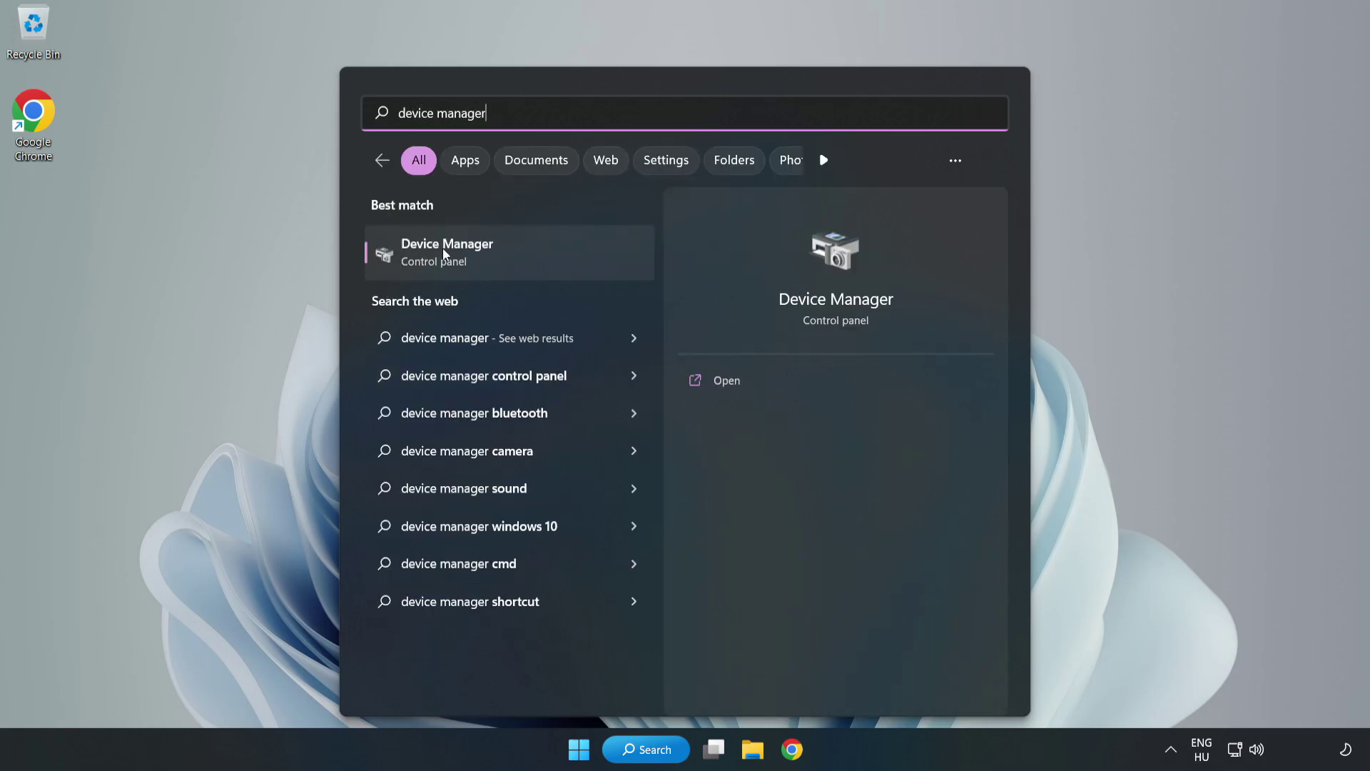
In Device Manager, expand Display adapters and bring up the VMware SVGA 3D adapter's context menu
left_click(498, 255)
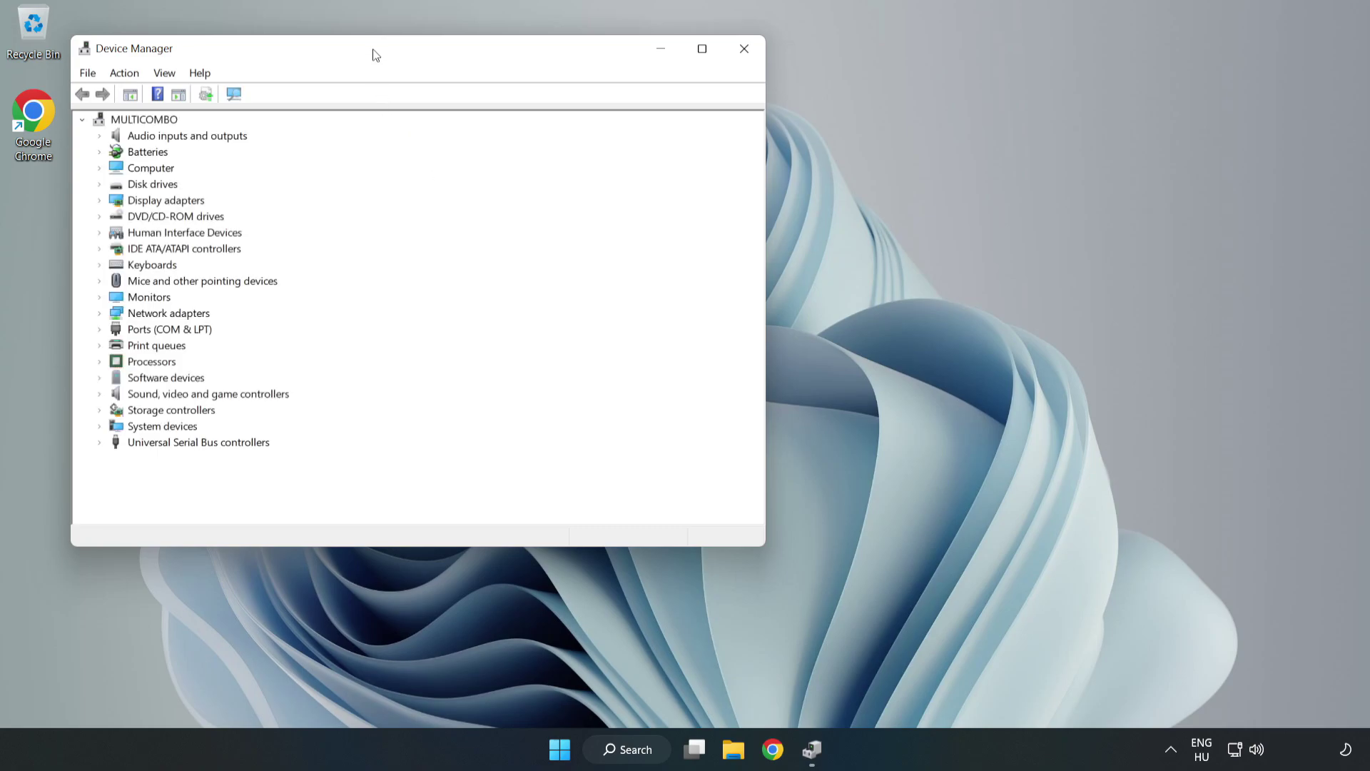
left_click_drag(373, 52, 632, 138)
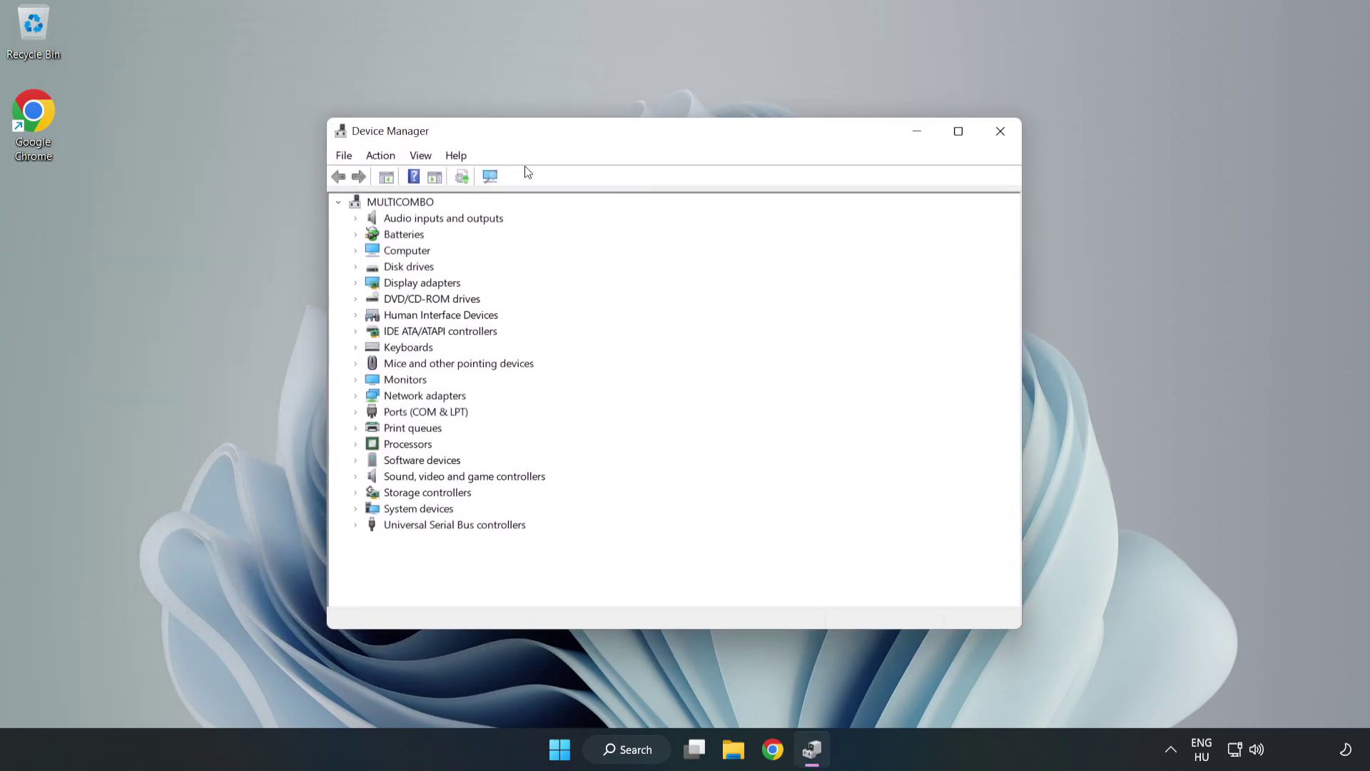
left_click(427, 283)
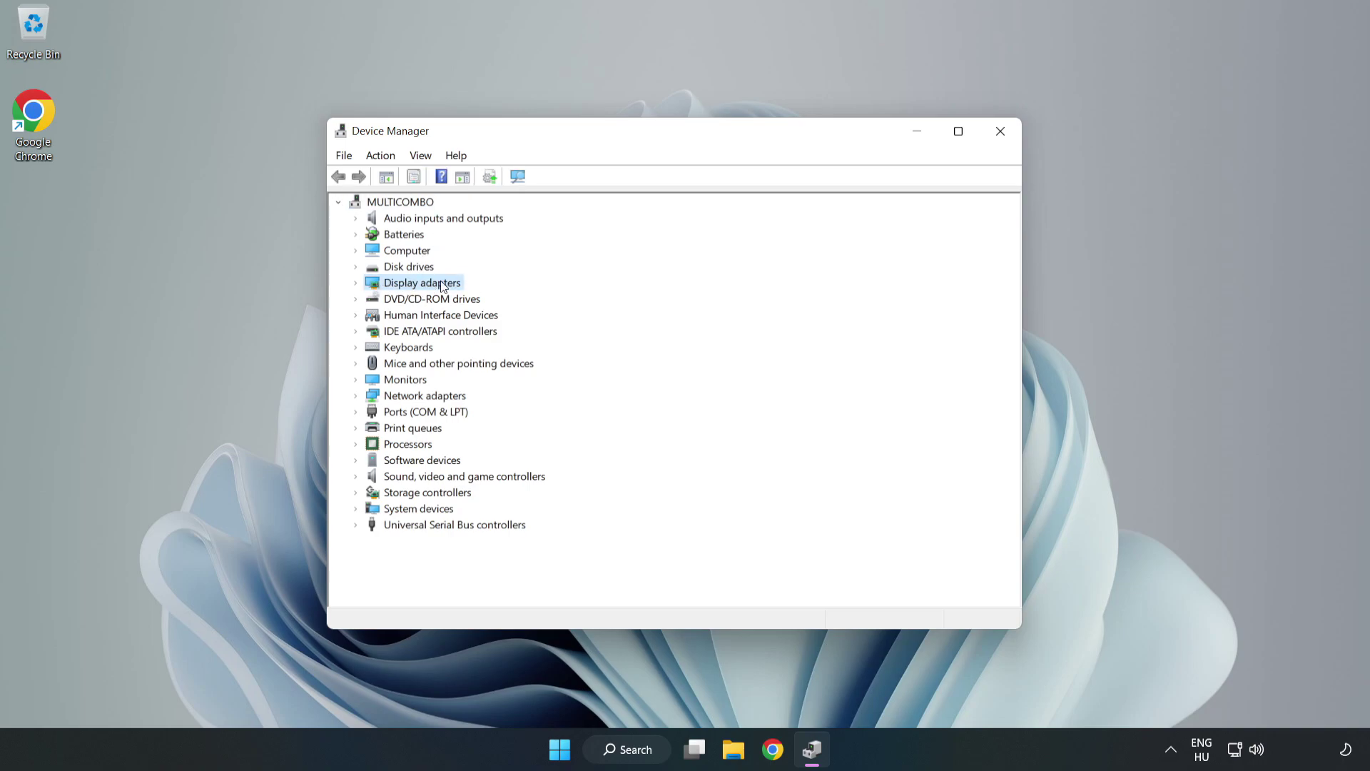
left_click(357, 285)
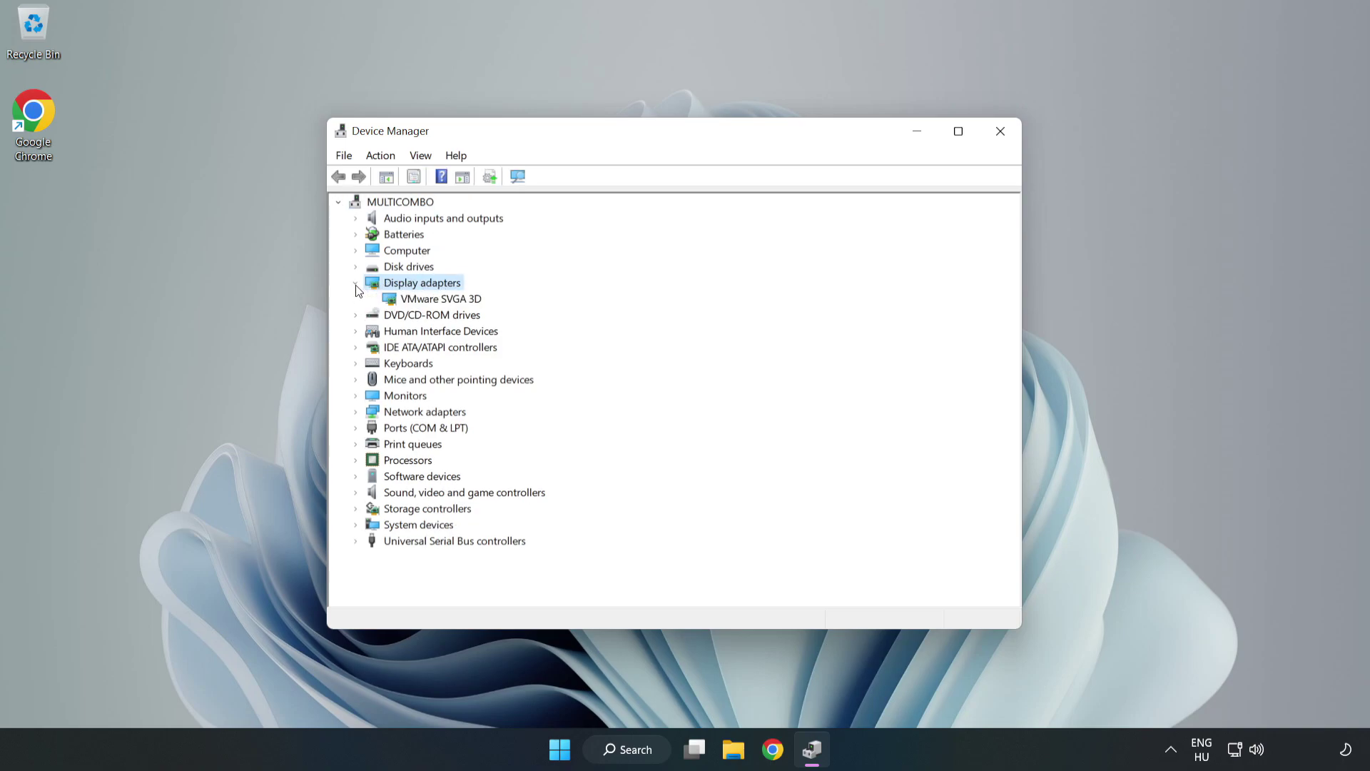
left_click(465, 300)
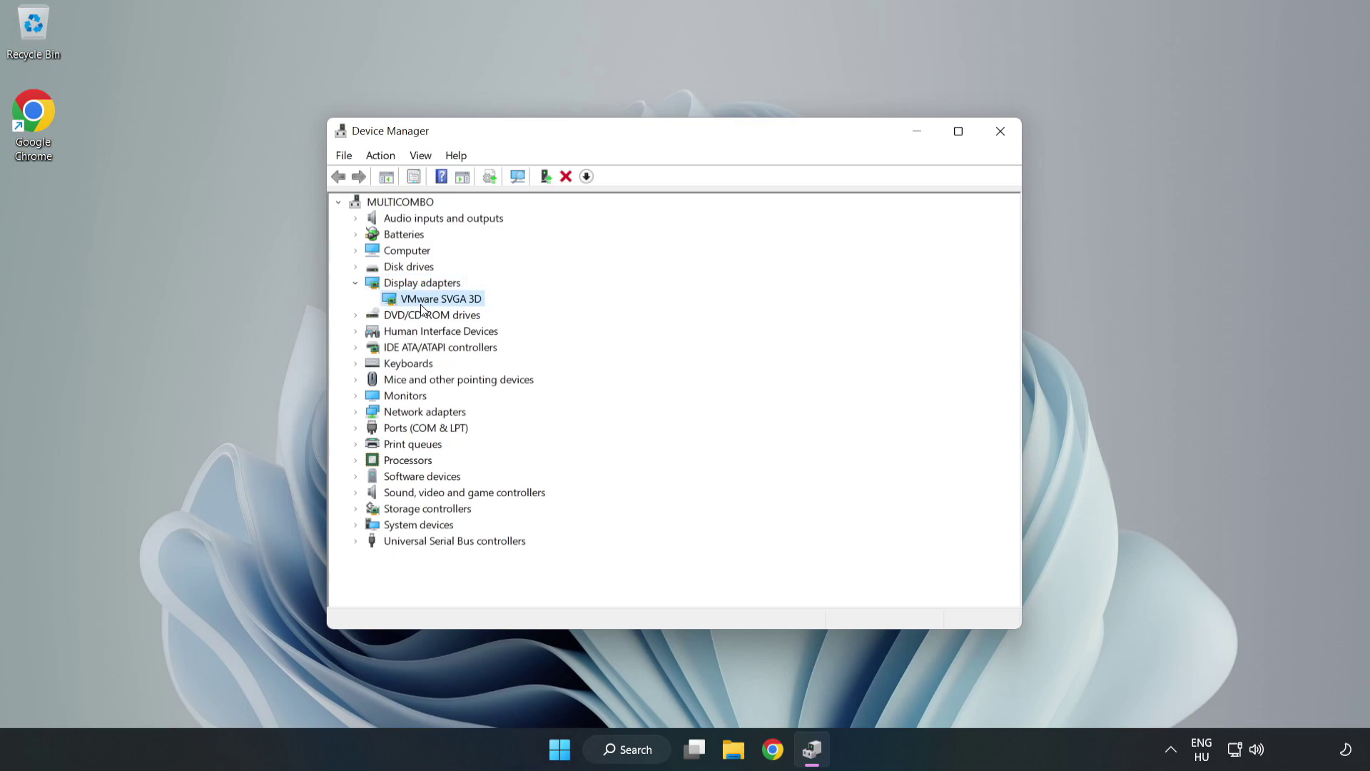
right_click(439, 304)
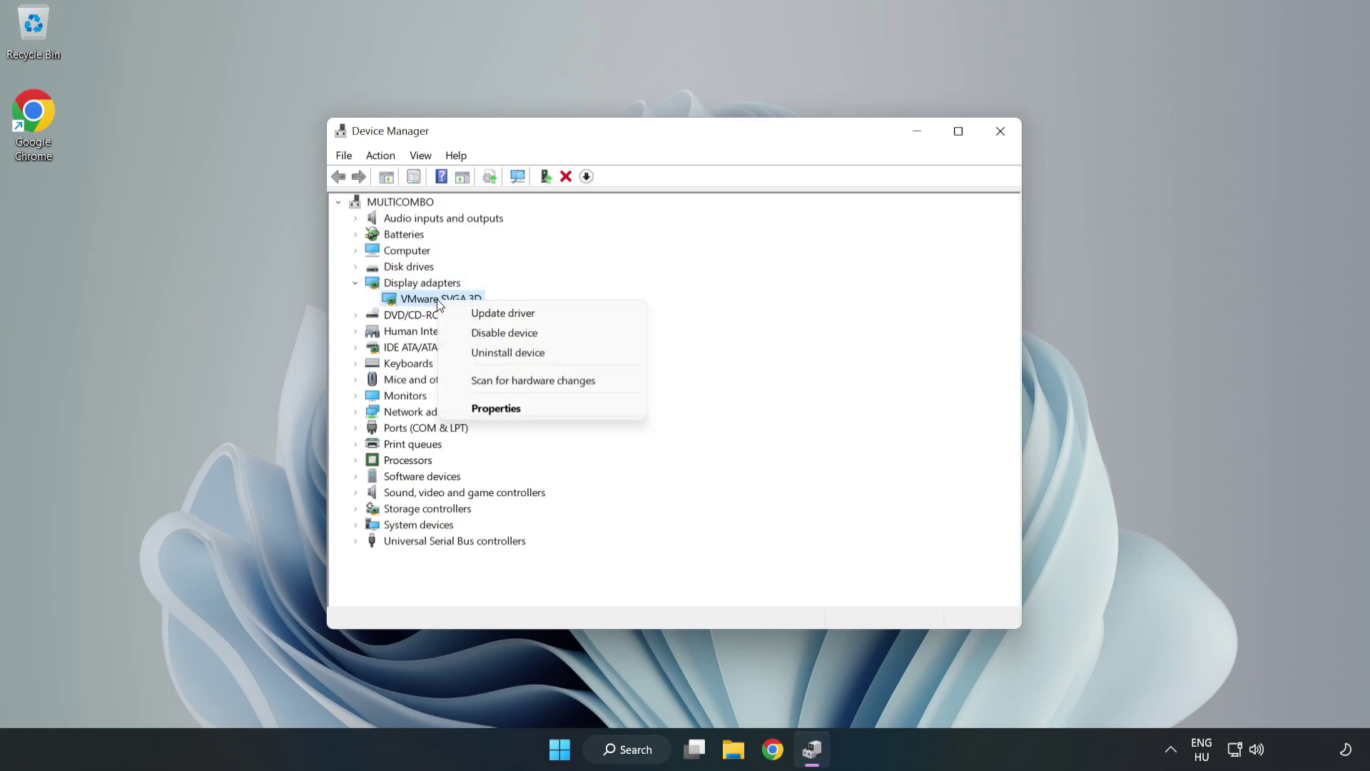
Search automatically for a VMware SVGA 3D driver update, confirm it's current, and close Device Manager
left_click(516, 315)
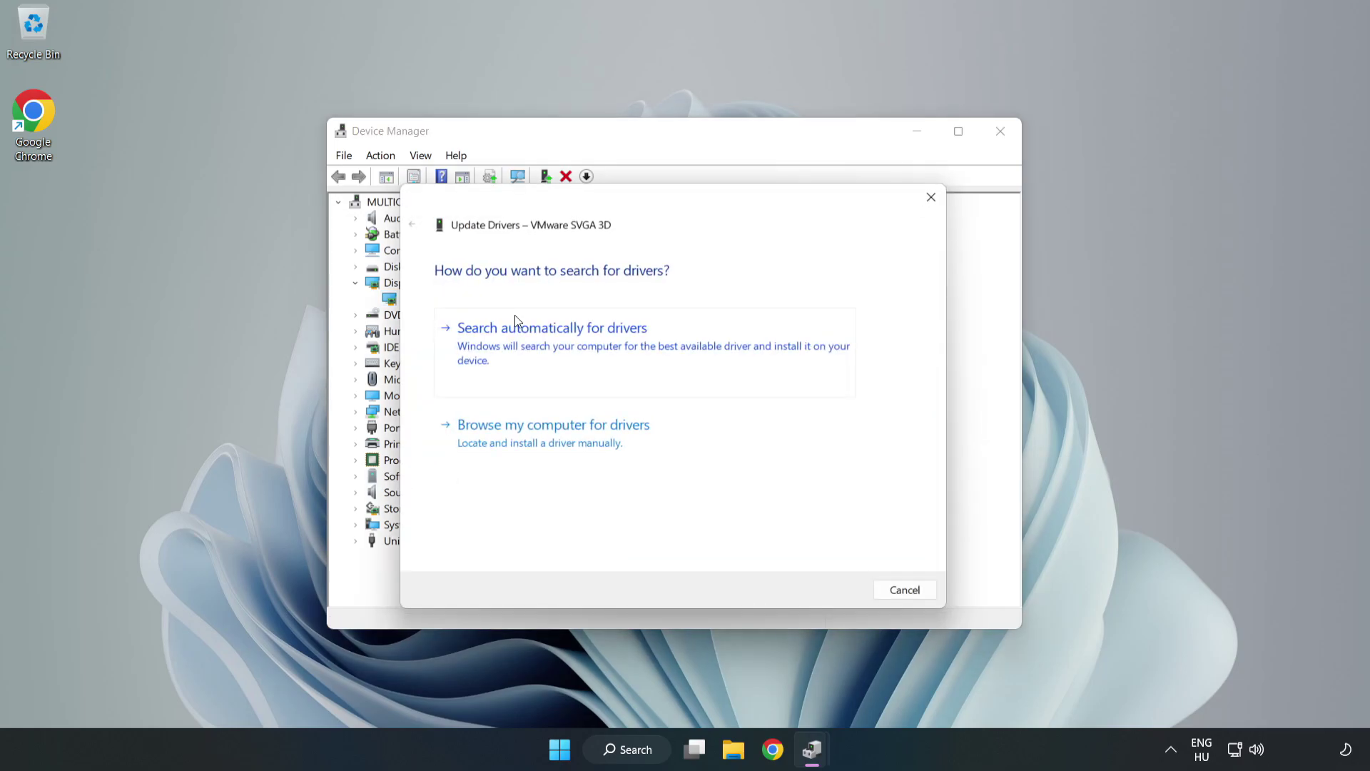
left_click_drag(559, 208, 570, 183)
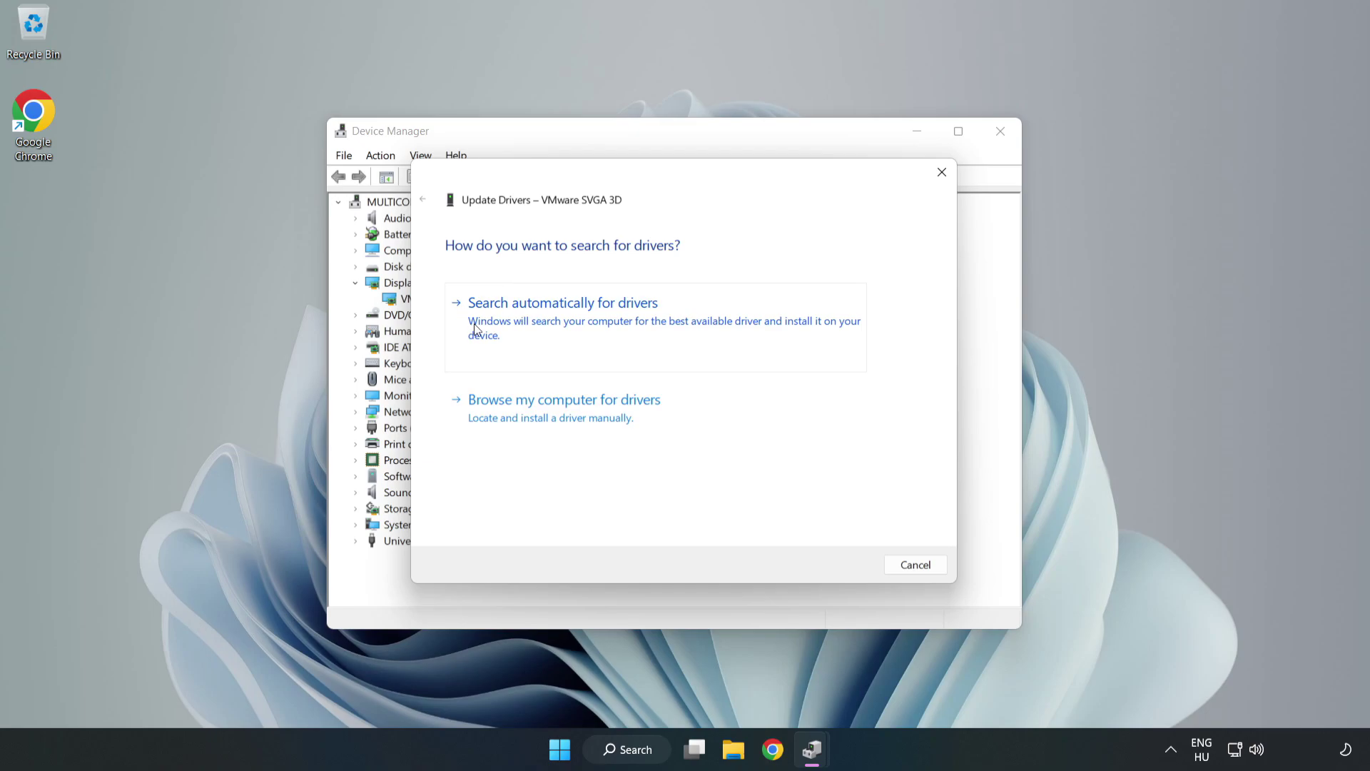
left_click(565, 323)
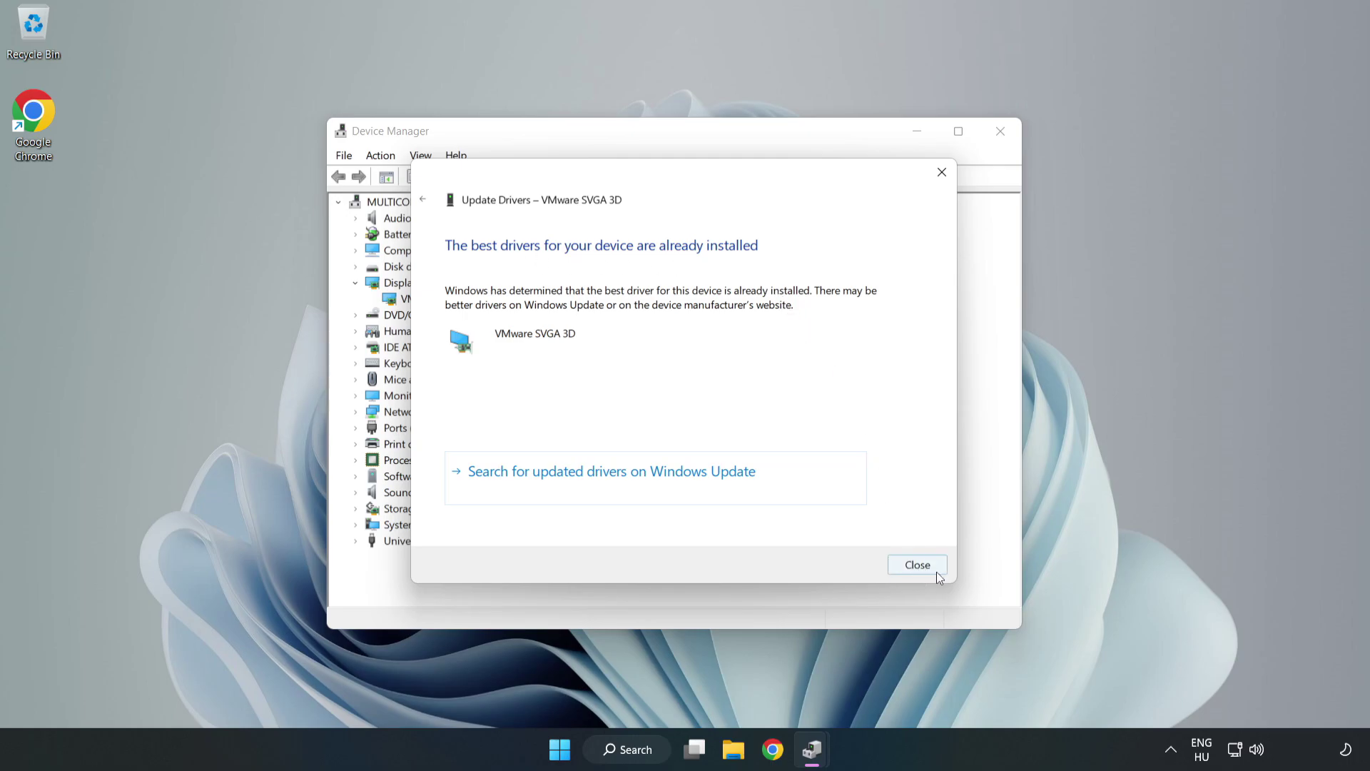
left_click(918, 565)
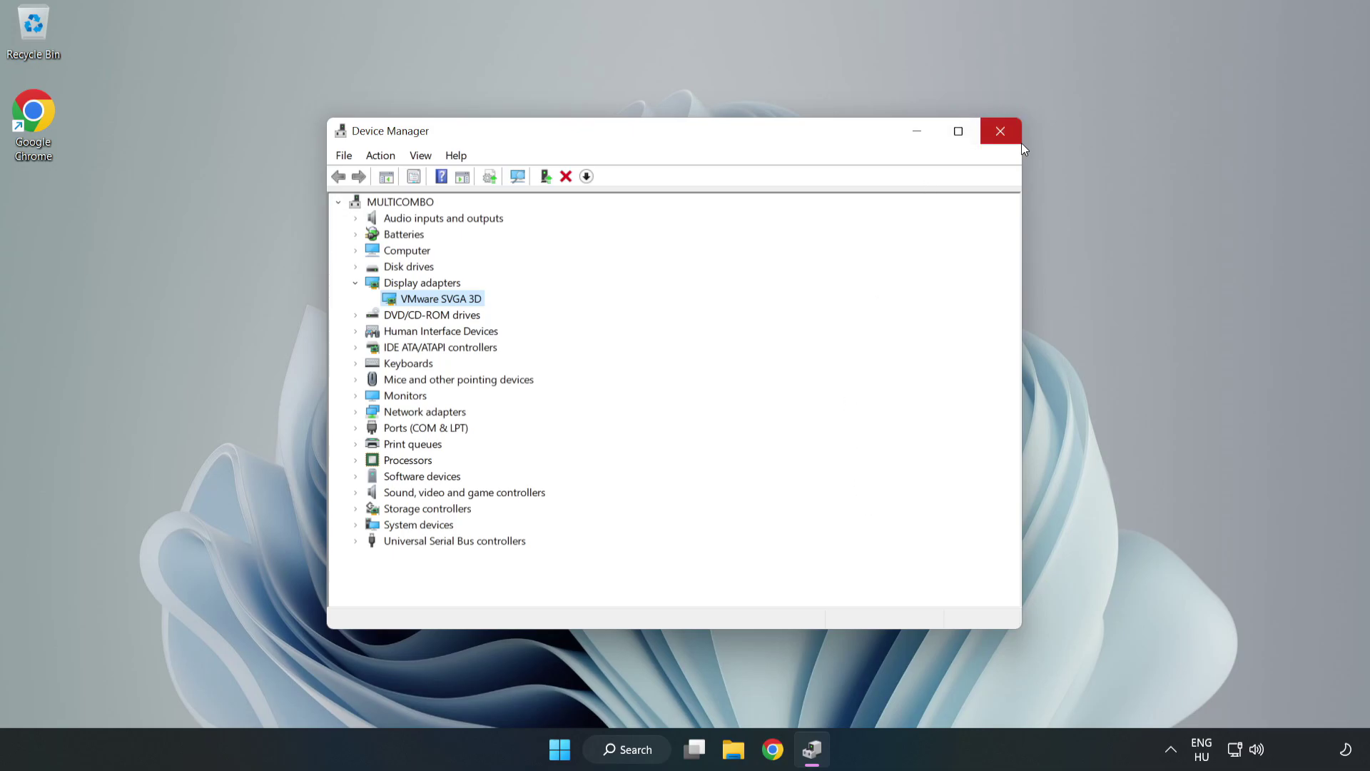
left_click(1001, 132)
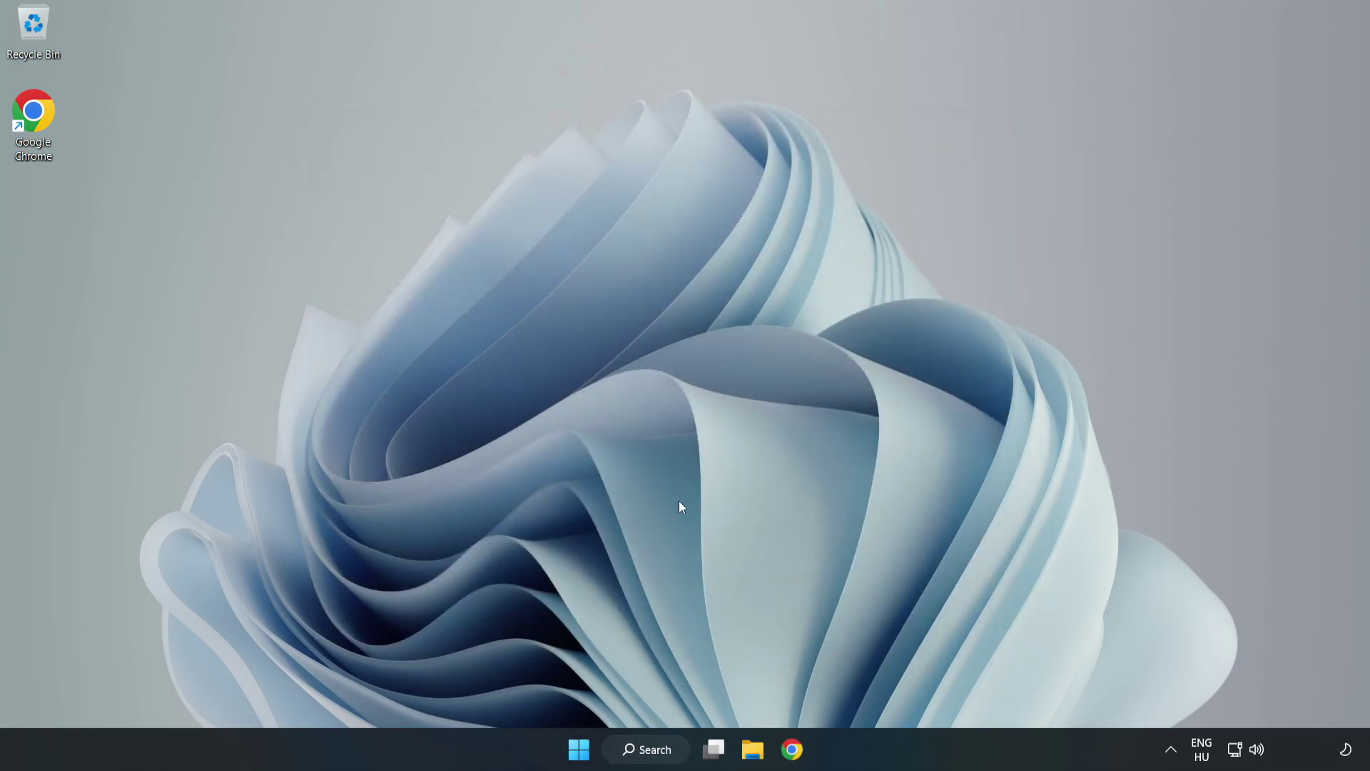
Search for 'game mode' and open the Game Mode settings page
left_click(665, 751)
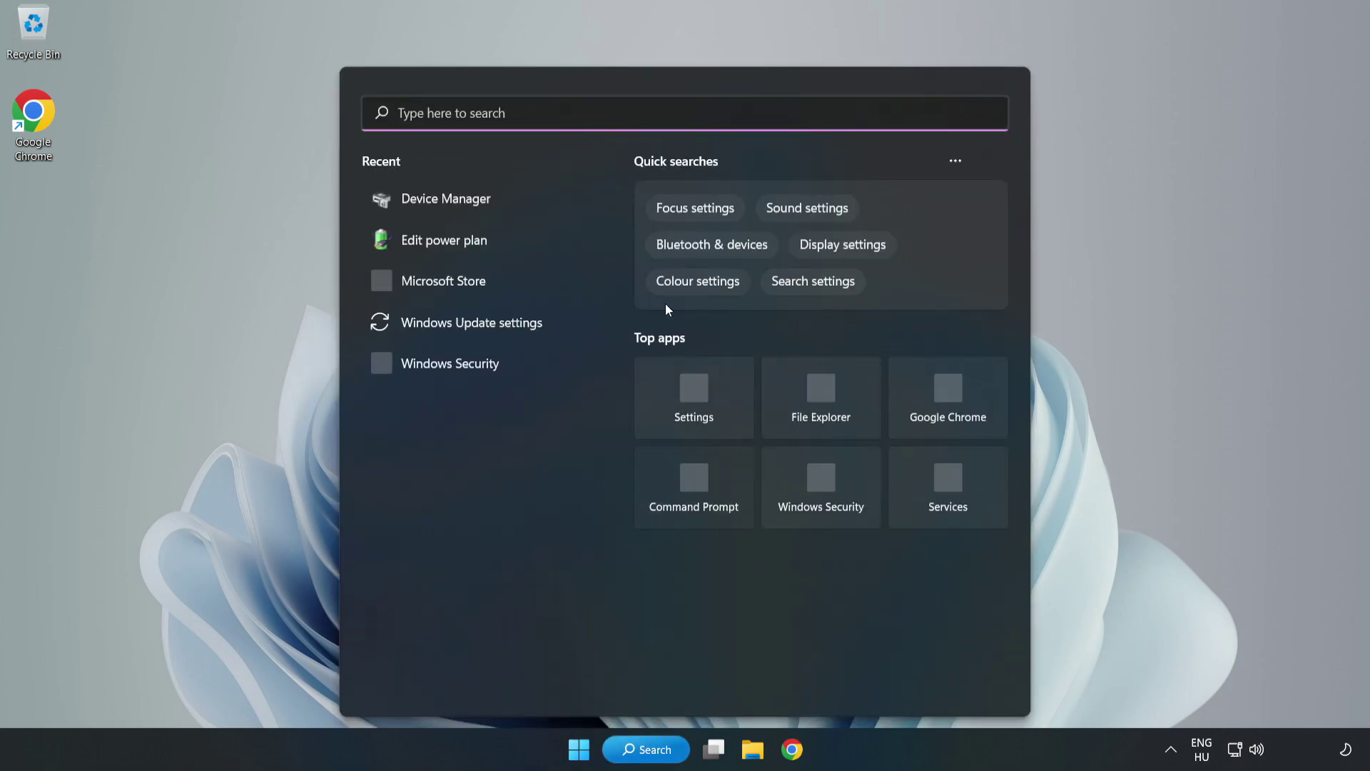
type("game mode")
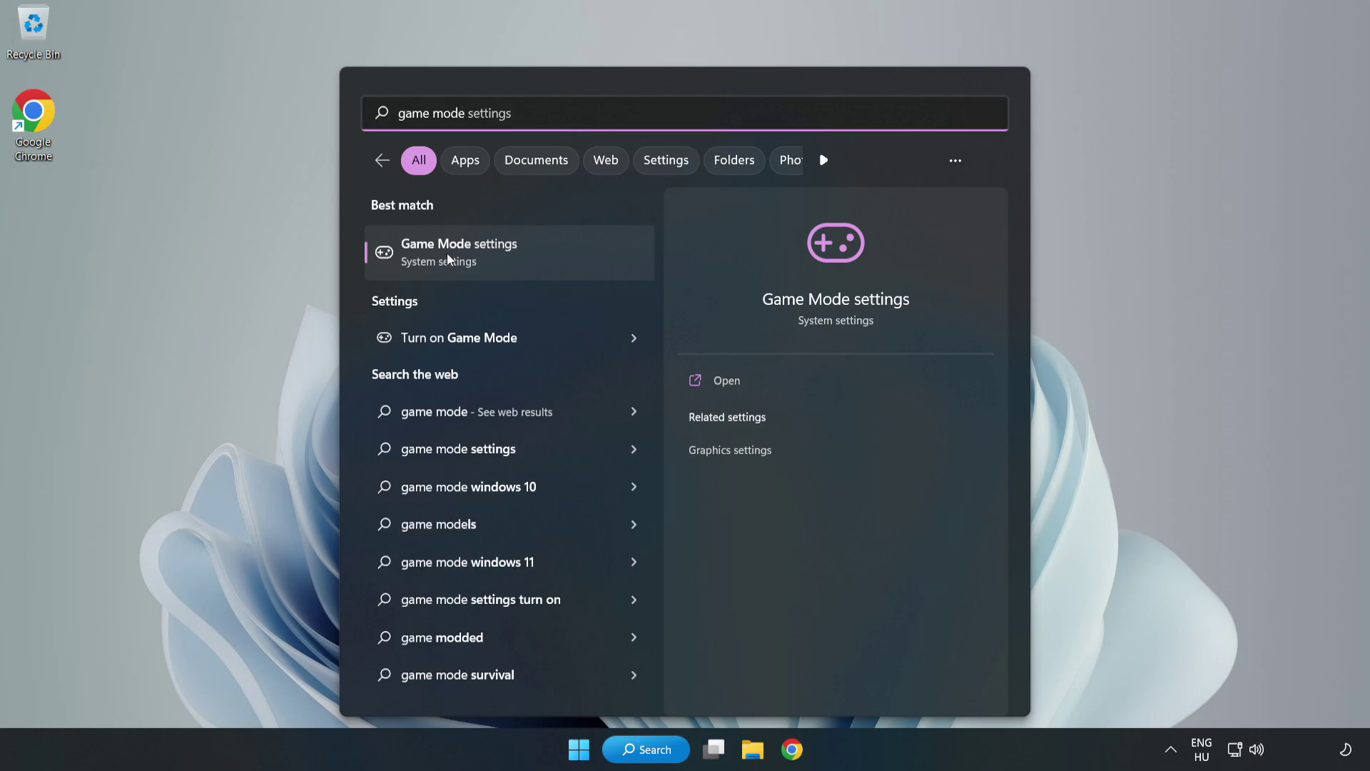
left_click(491, 257)
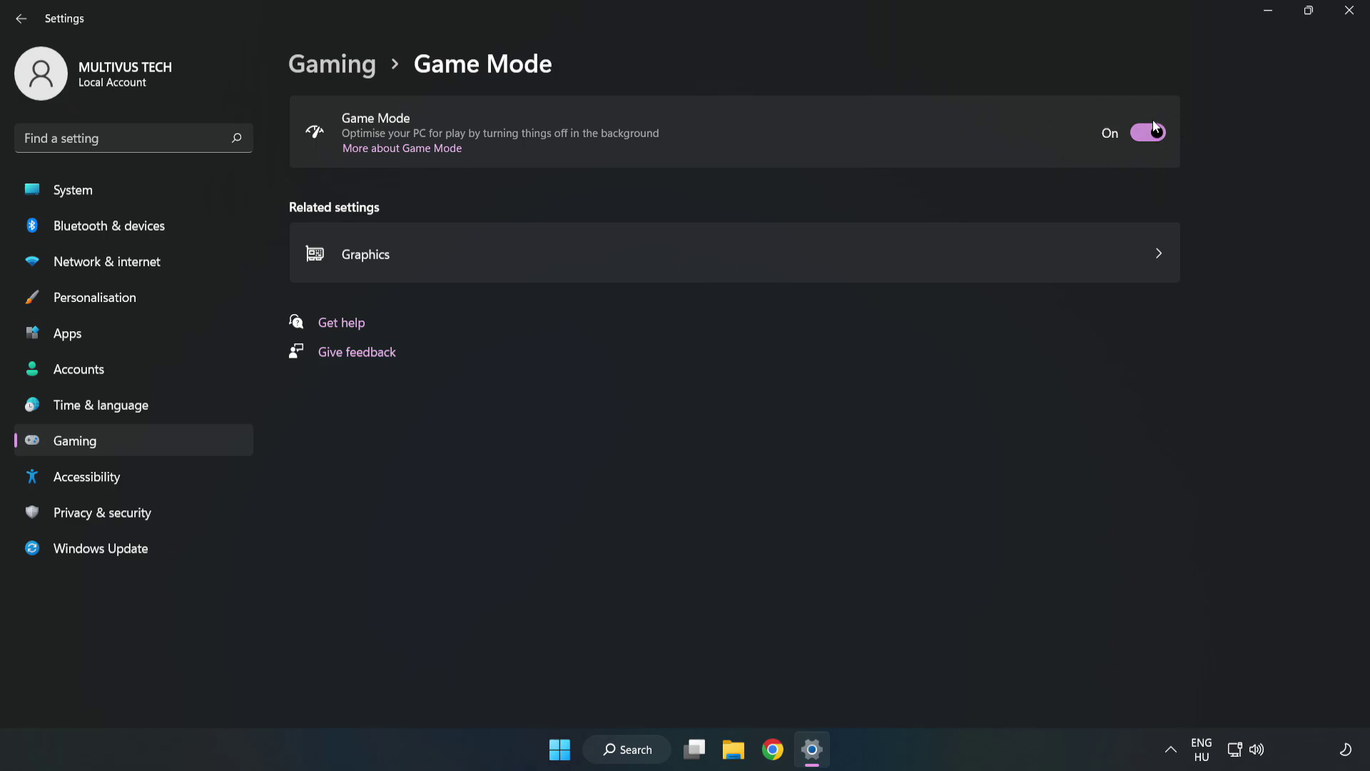
Turn off opening Xbox Game Bar with a controller button, then close Settings
left_click(350, 74)
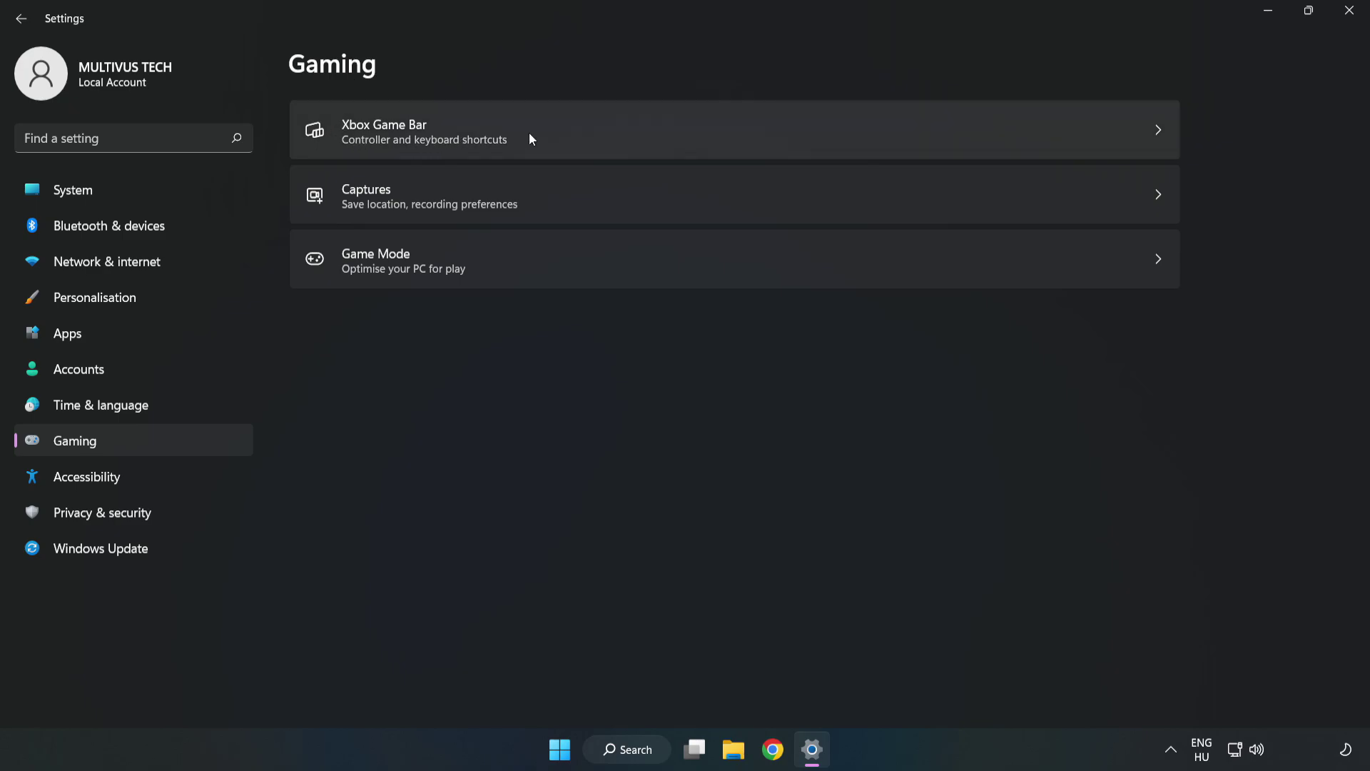
left_click(582, 129)
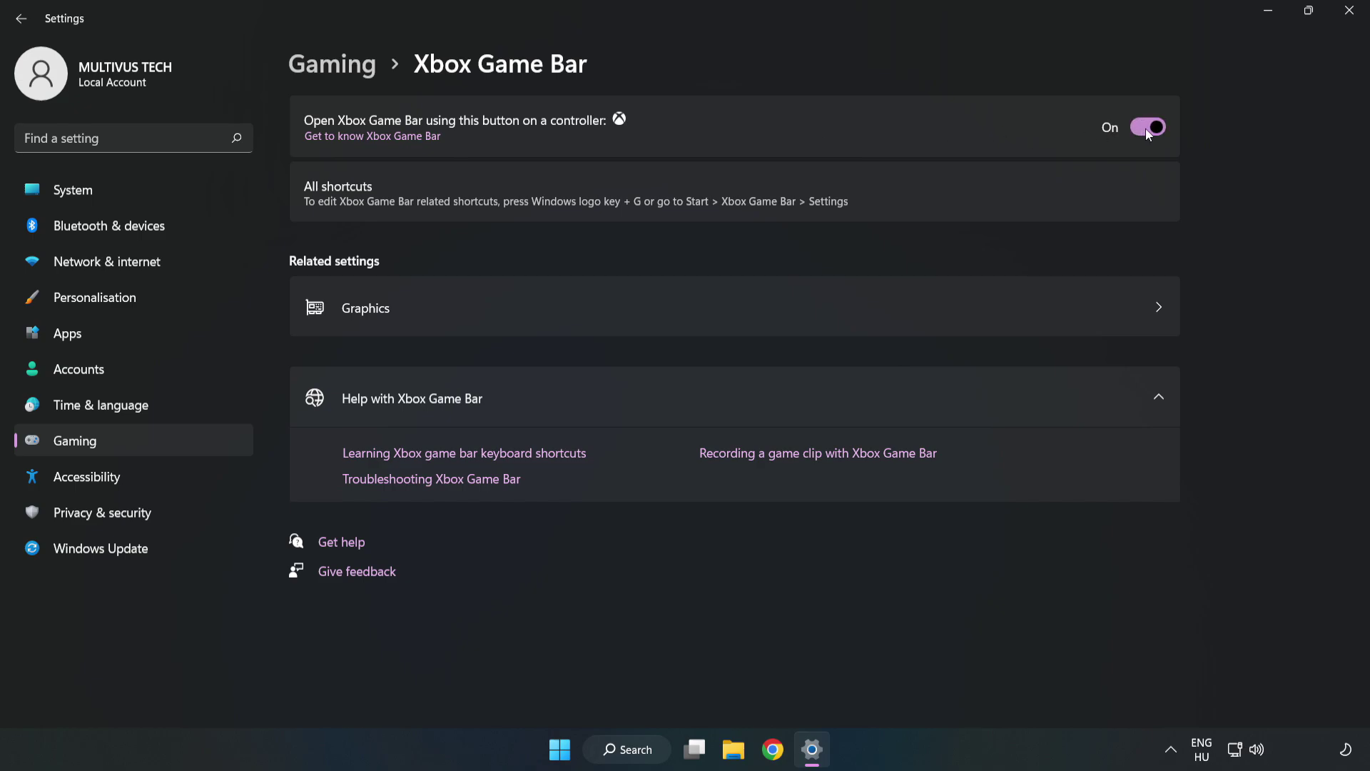
left_click(1146, 128)
left_click(1350, 11)
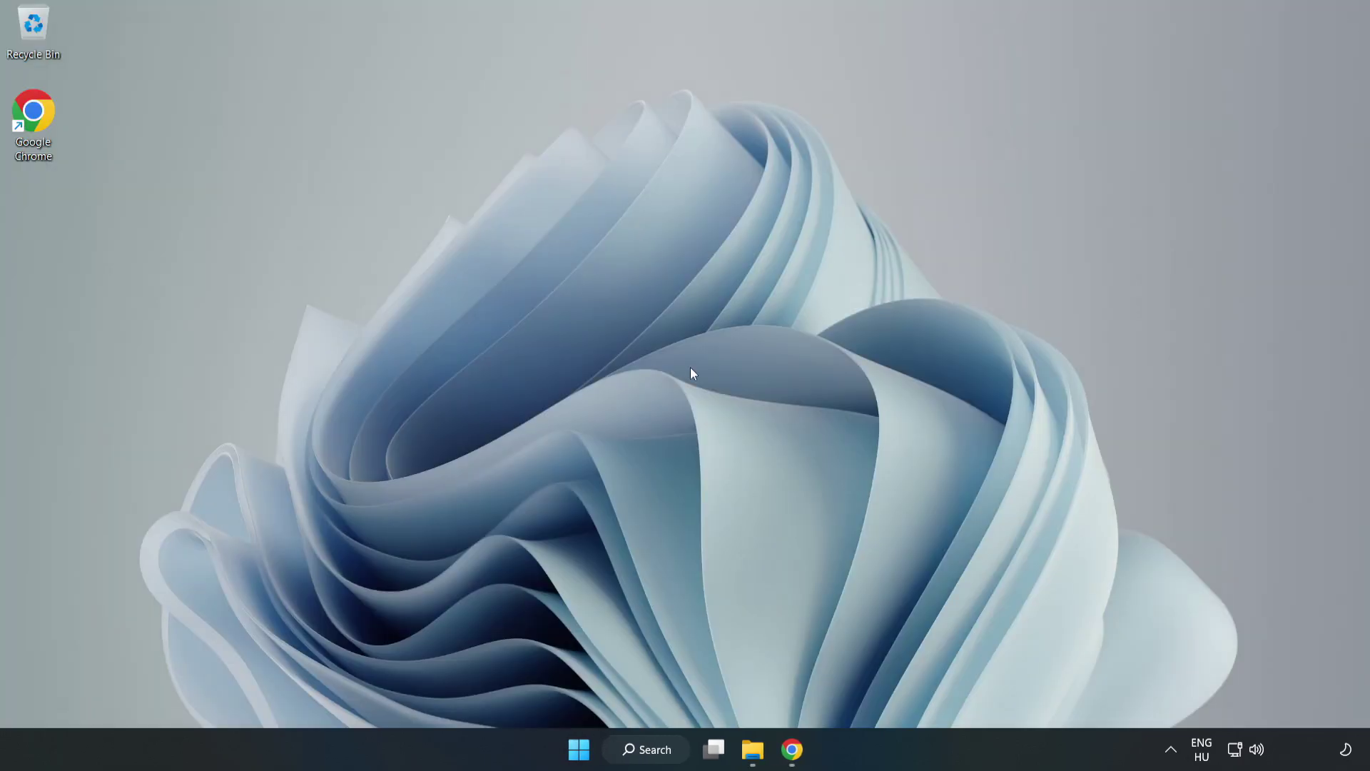
Launch Task Manager from the Start button's power-user menu
right_click(584, 755)
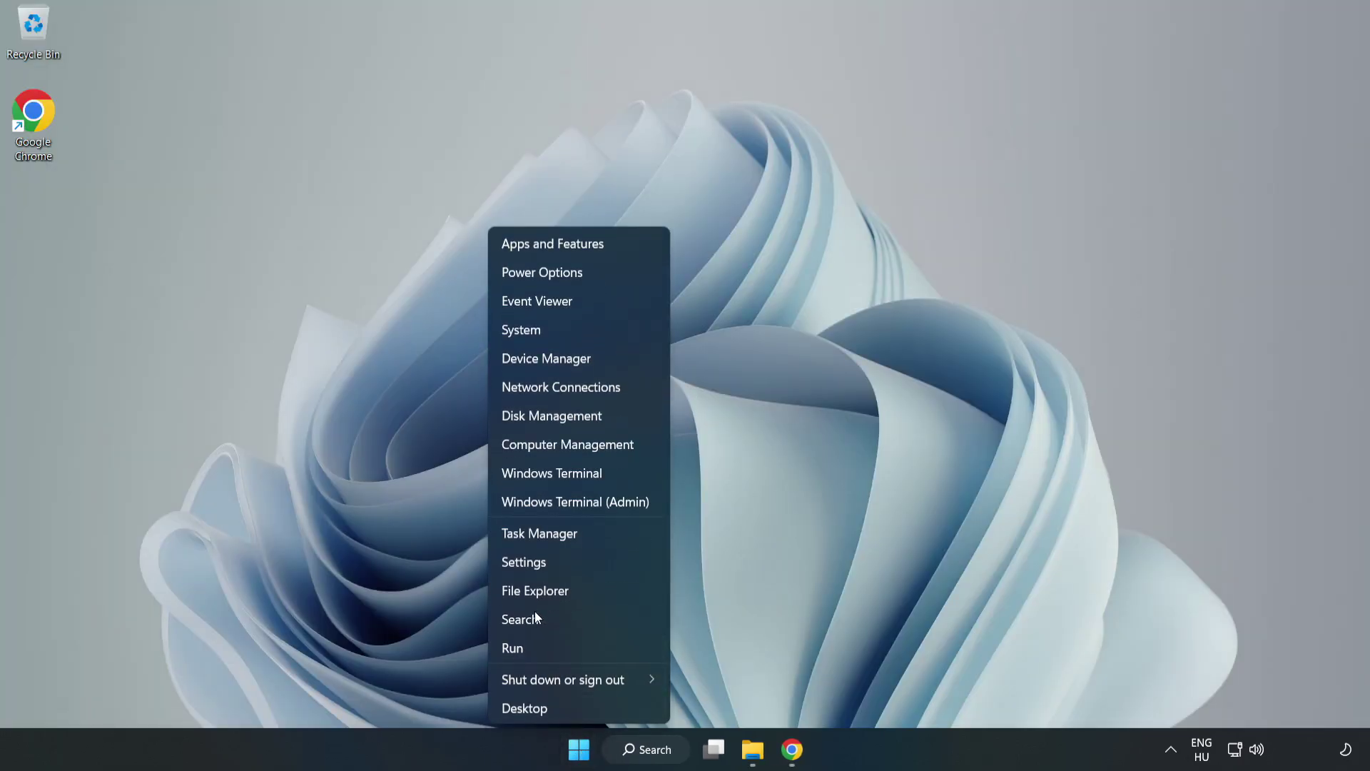
left_click(600, 541)
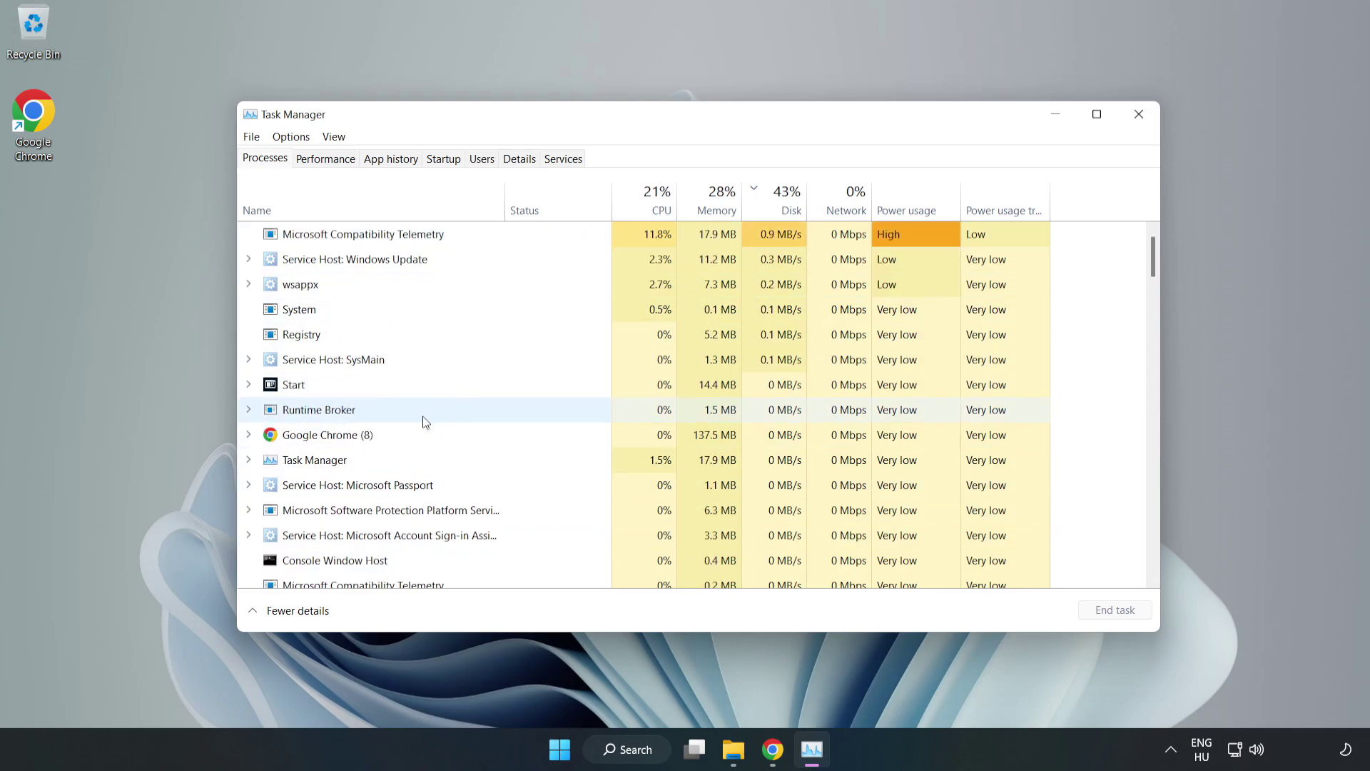
End the Google Chrome (8) process group and scroll through the remaining processes
left_click(371, 439)
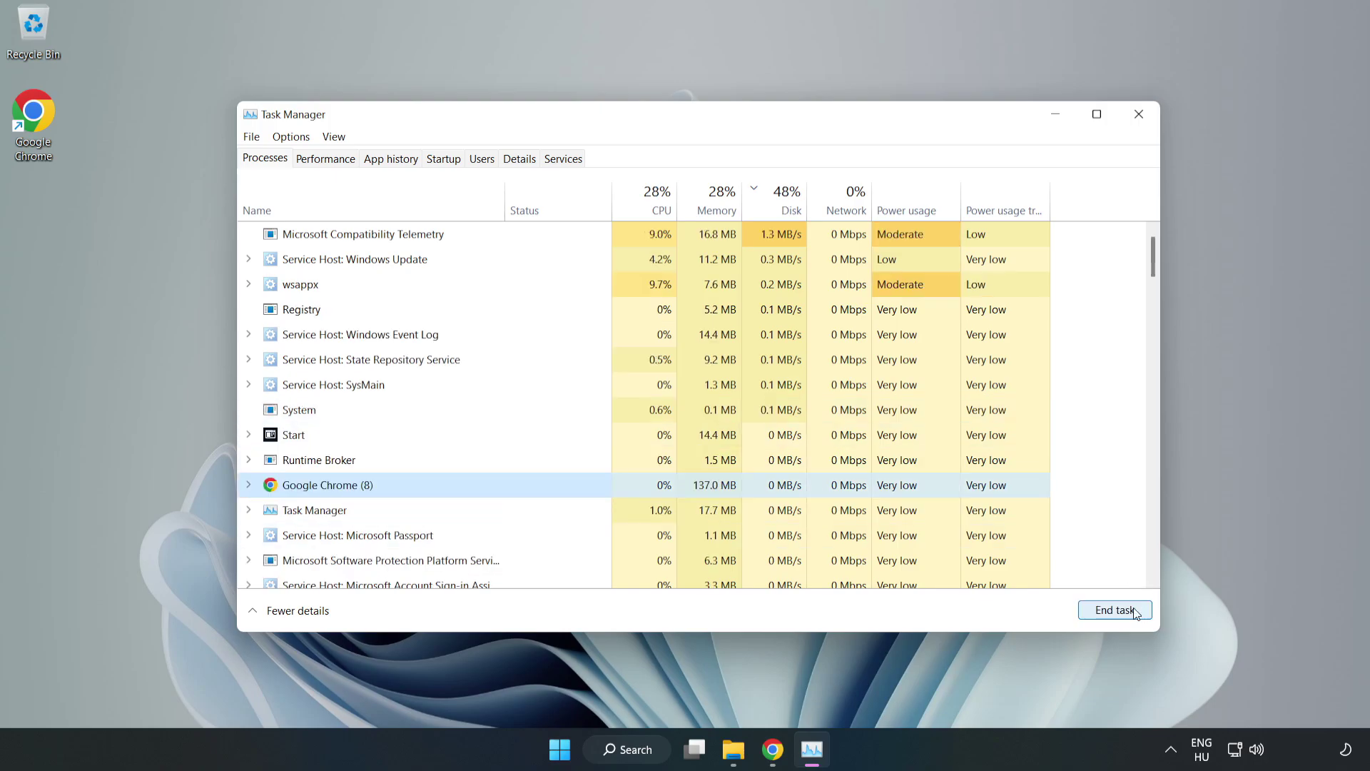
left_click(1108, 614)
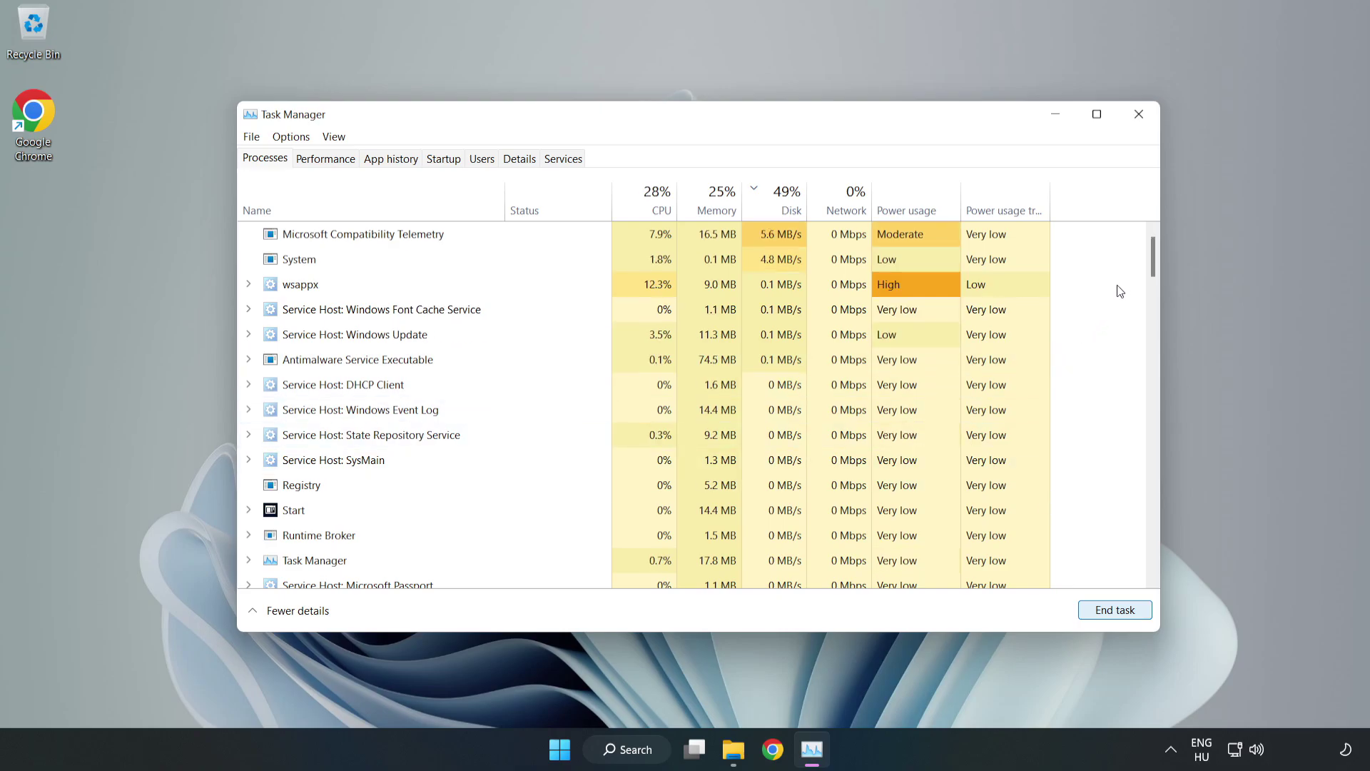
left_click_drag(1157, 261, 1141, 232)
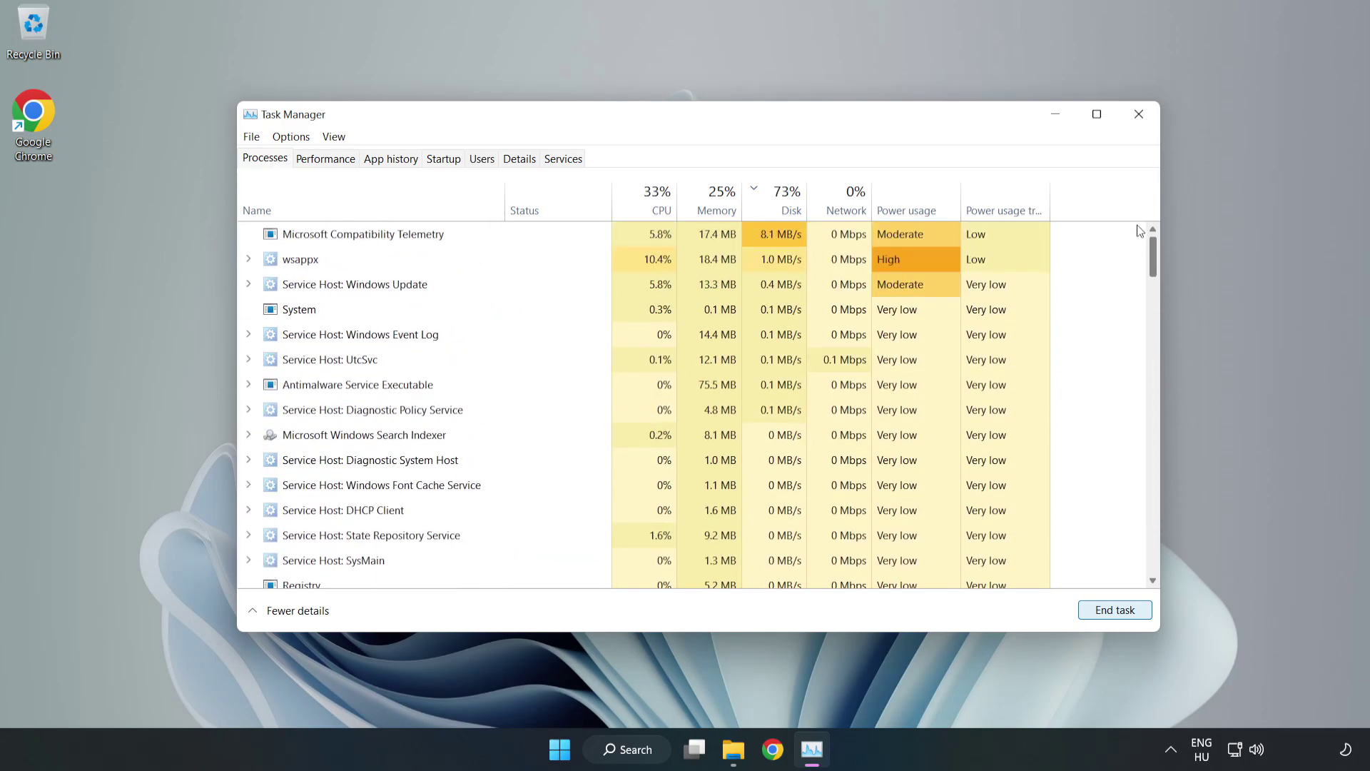
Disable Cortana, Phone Link, Terminal and Xbox App Services as startup apps, then close Task Manager
left_click(448, 159)
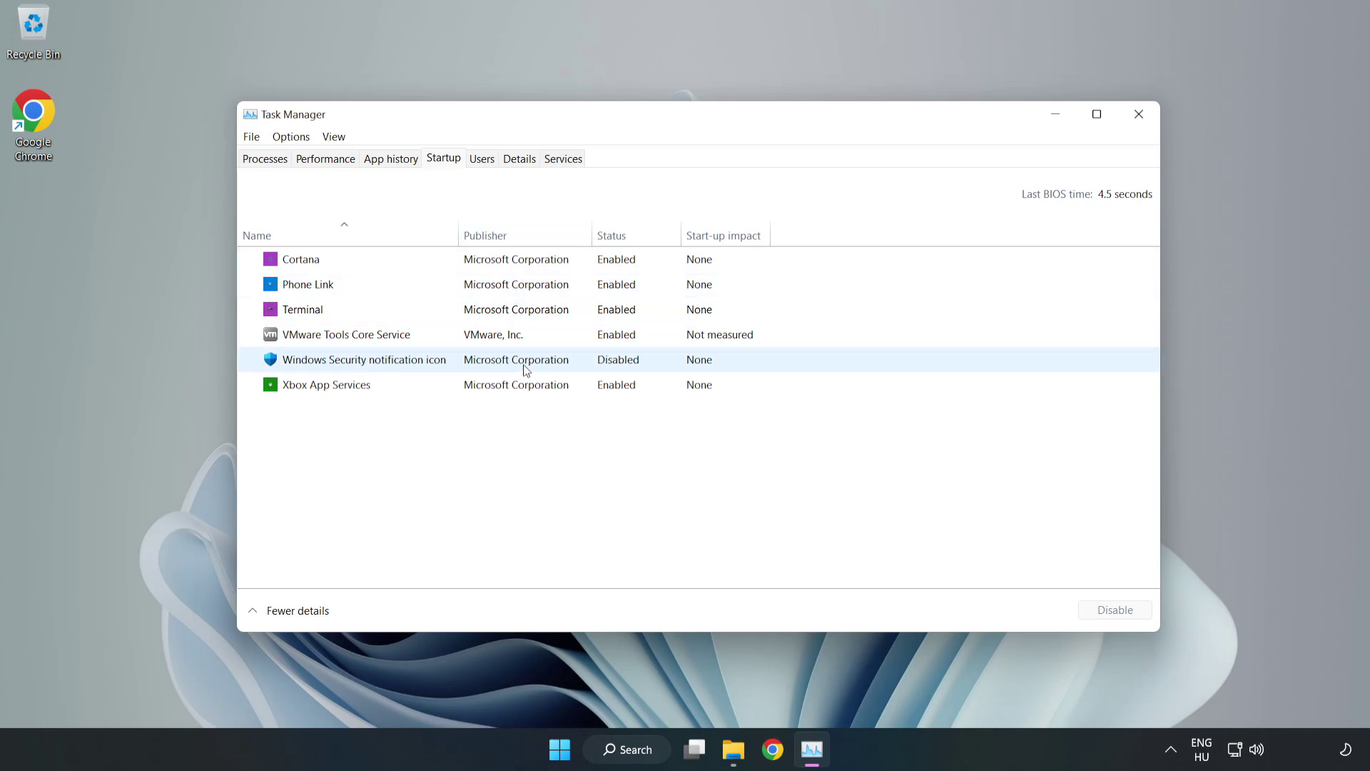
left_click(517, 260)
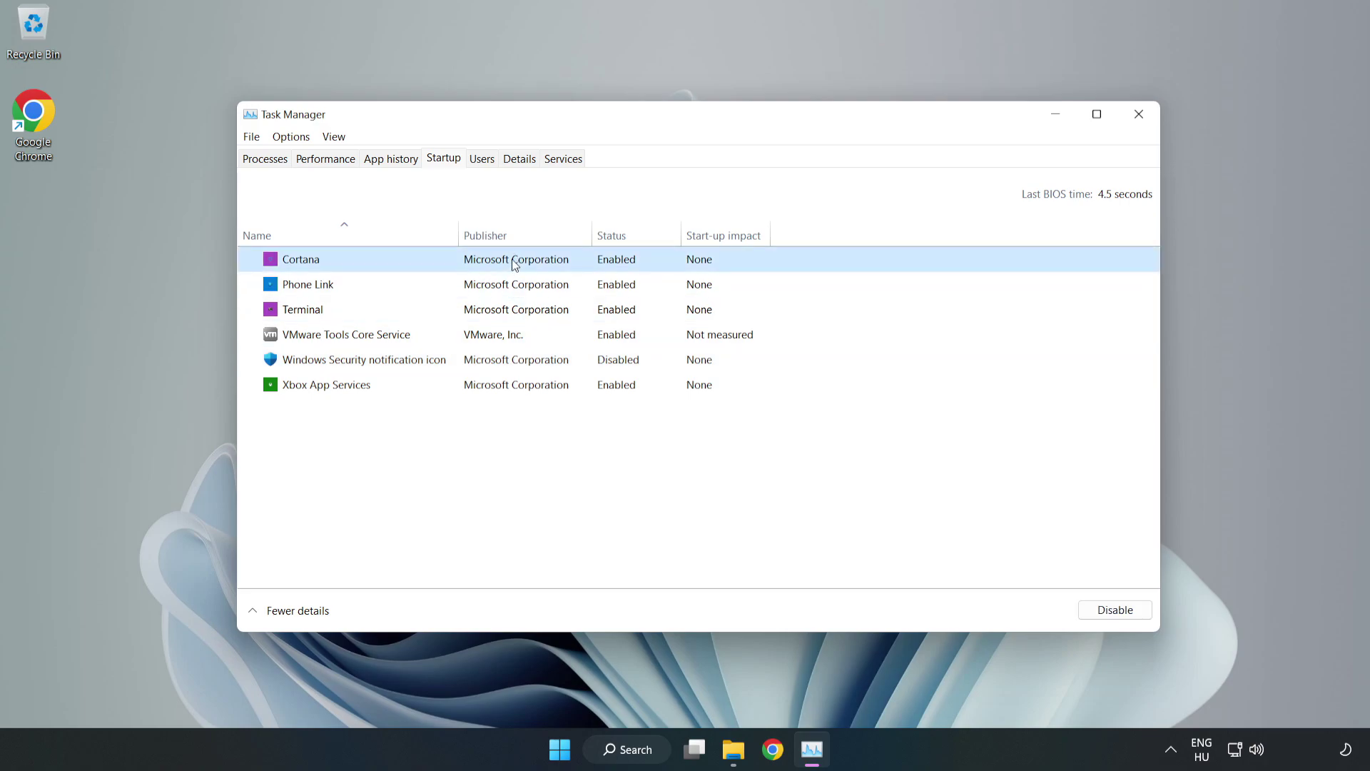
left_click(1102, 619)
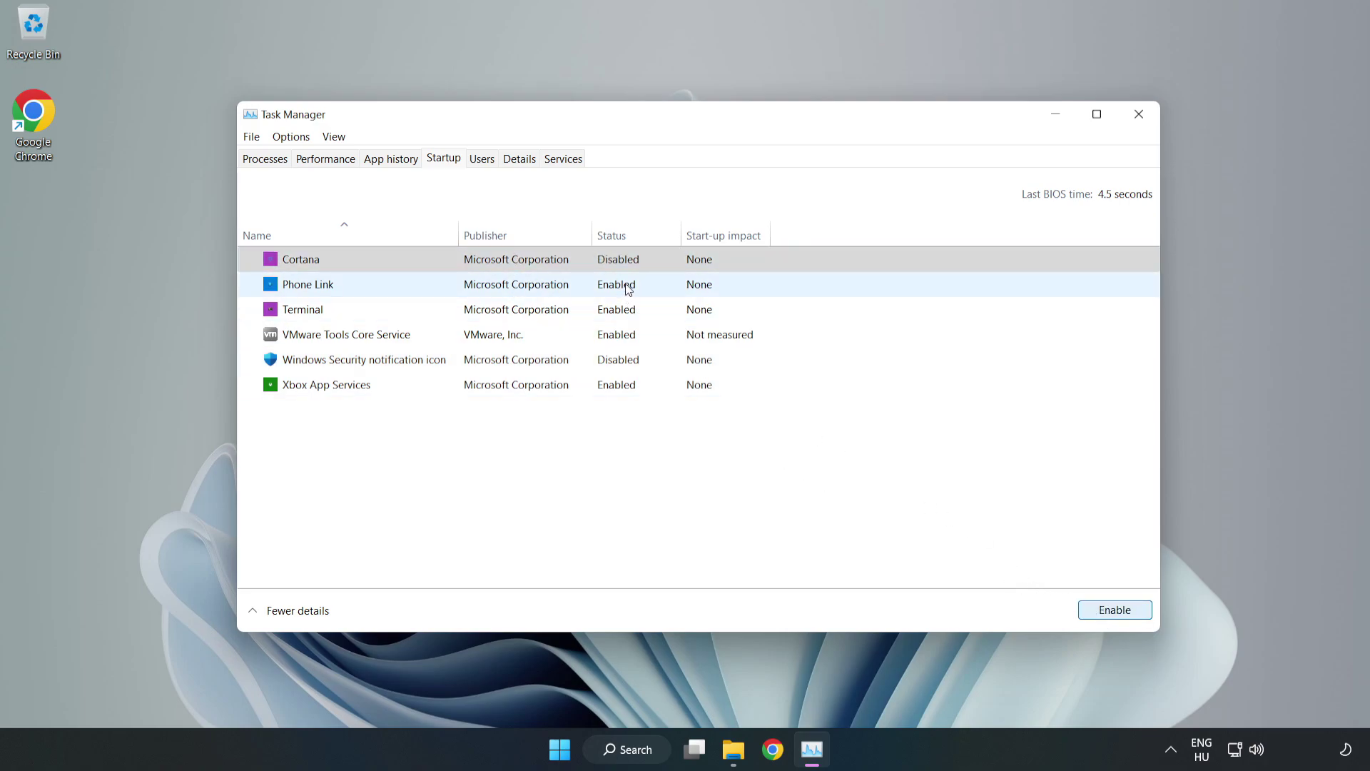
left_click(628, 290)
left_click(1106, 611)
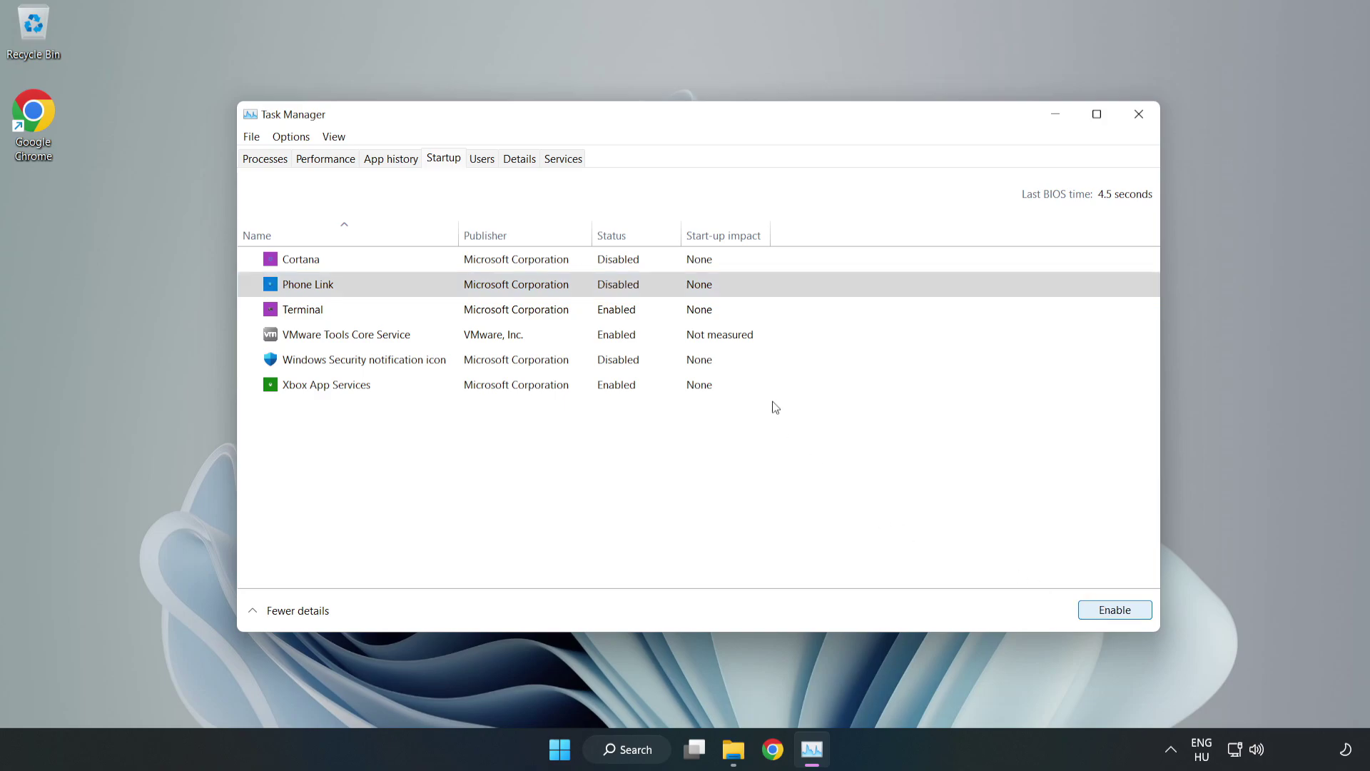
left_click(630, 314)
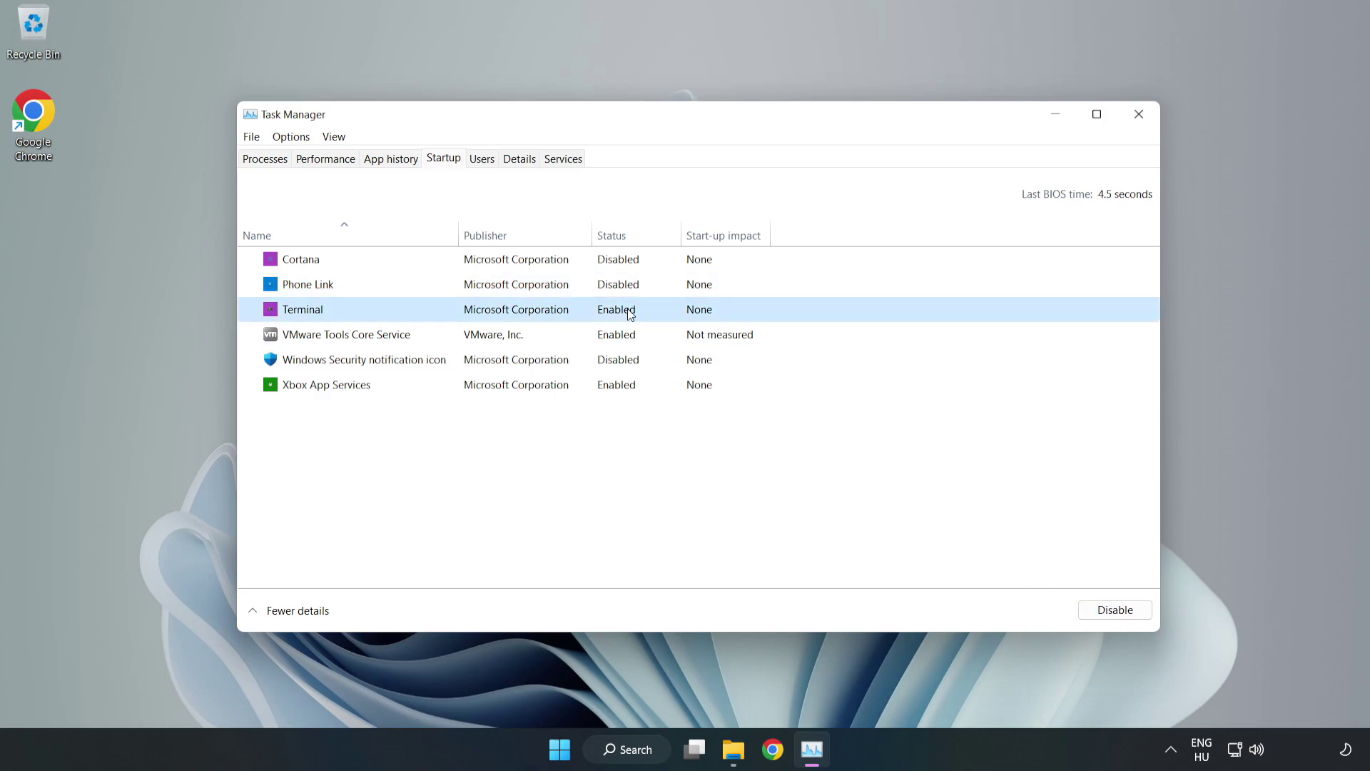
left_click(1117, 611)
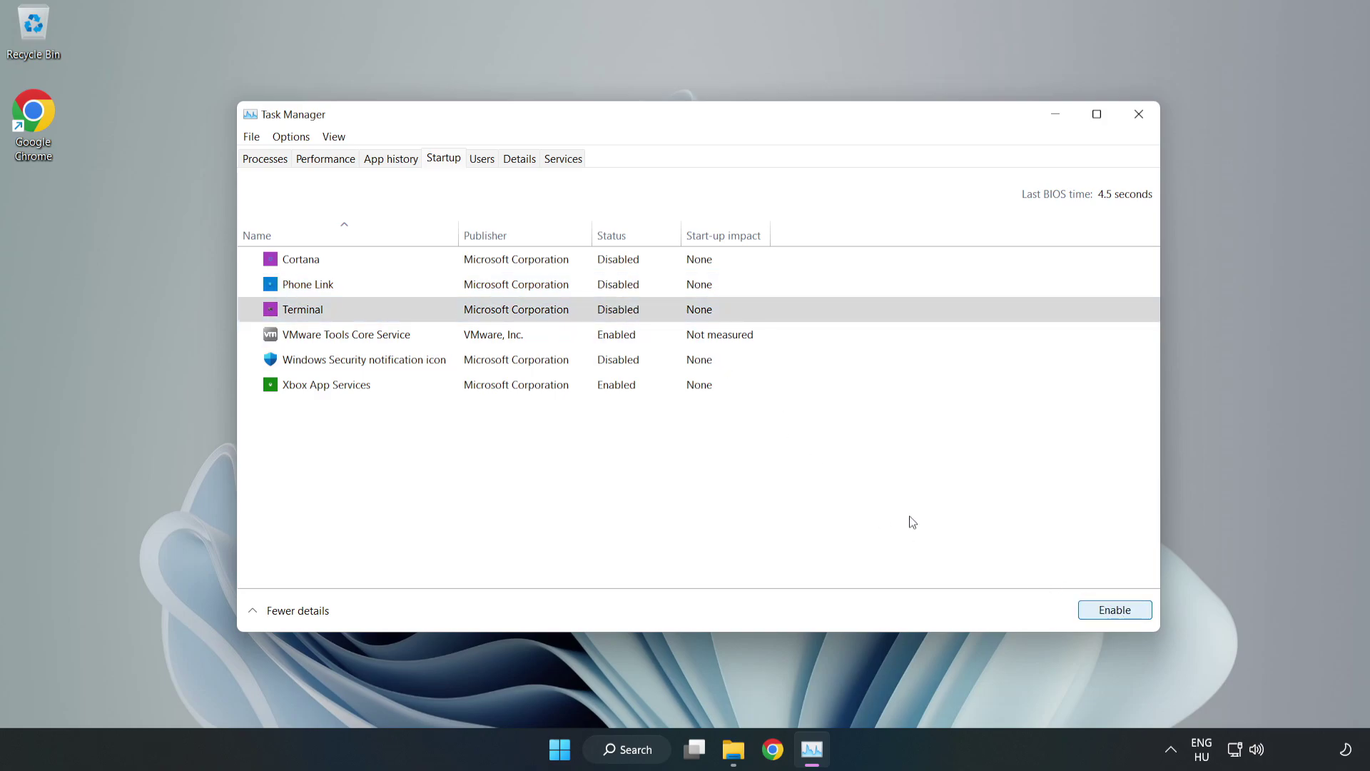
left_click(470, 385)
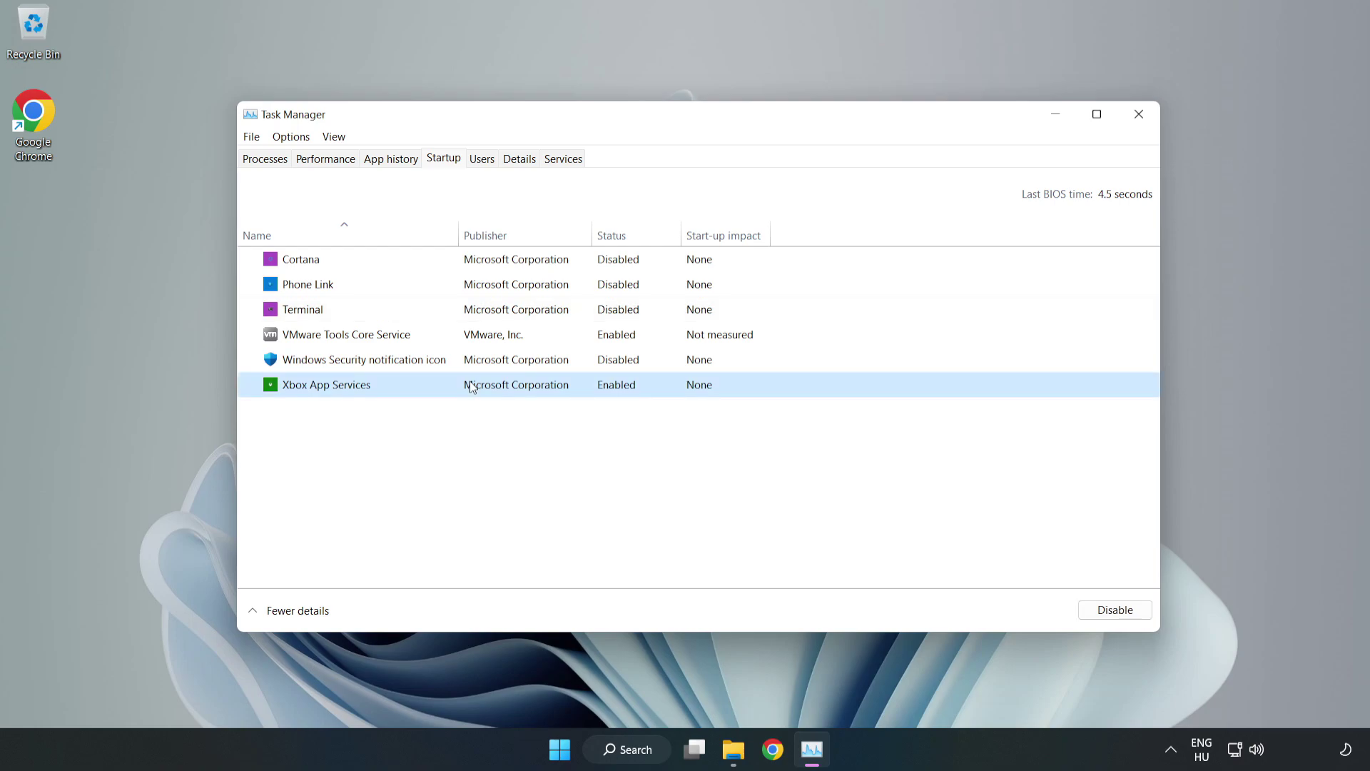
left_click(1088, 615)
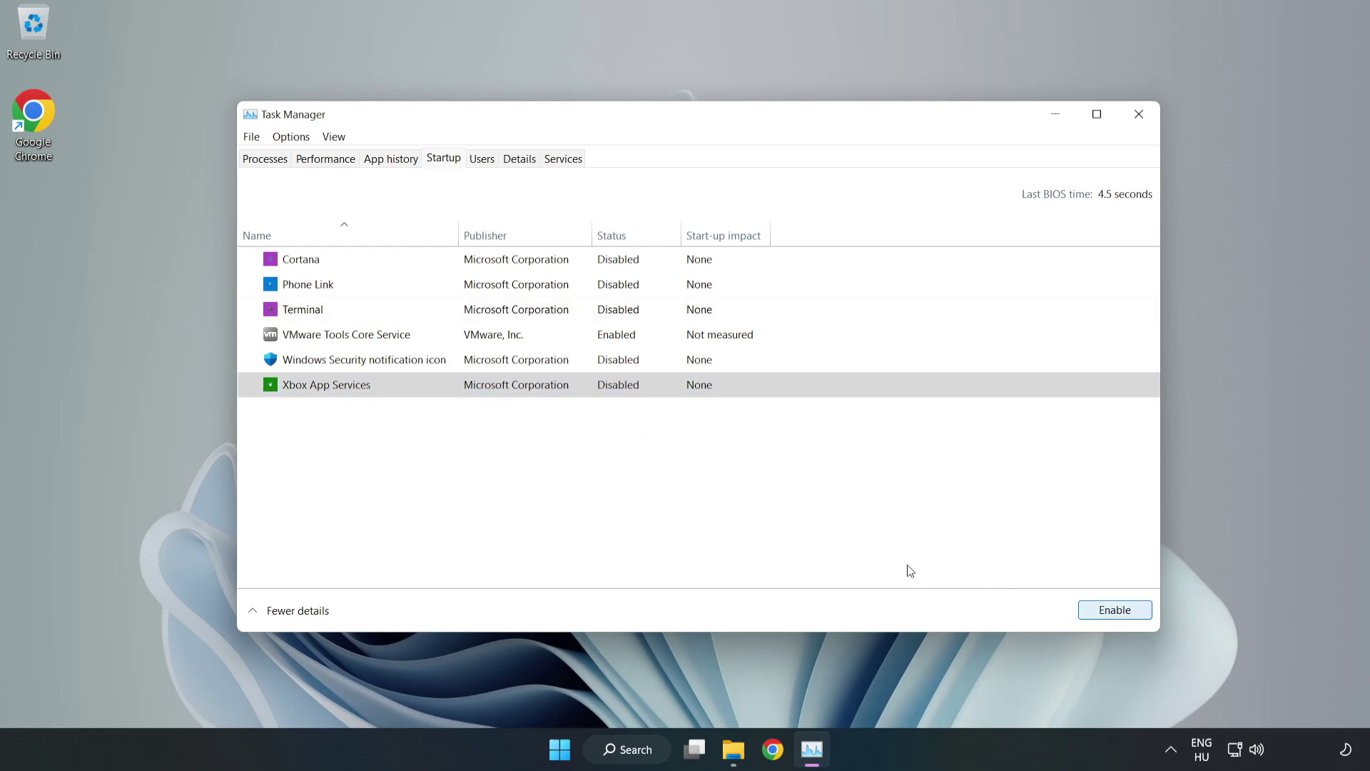
left_click(1139, 121)
Close Task Manager and run a Windows Update check, which reports the PC is up to date
left_click(1139, 121)
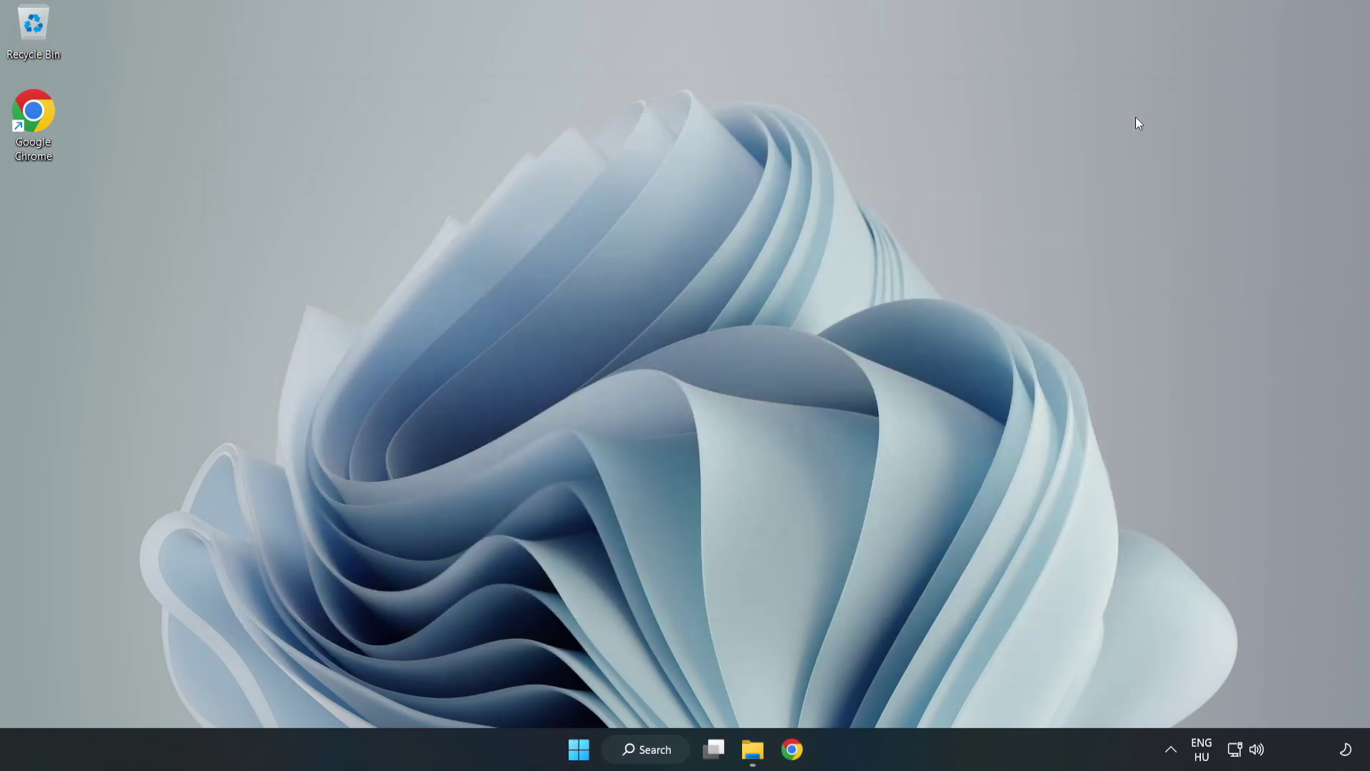
left_click(657, 755)
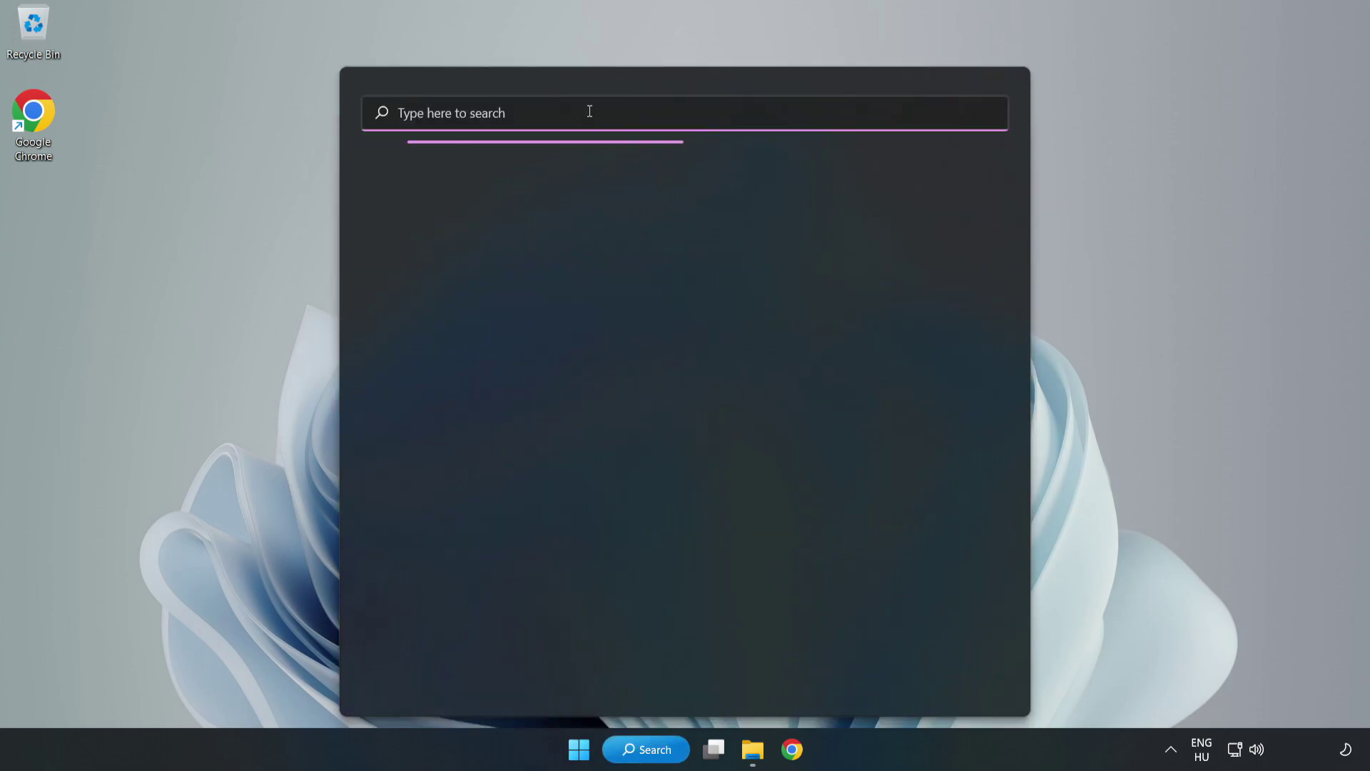
type("update")
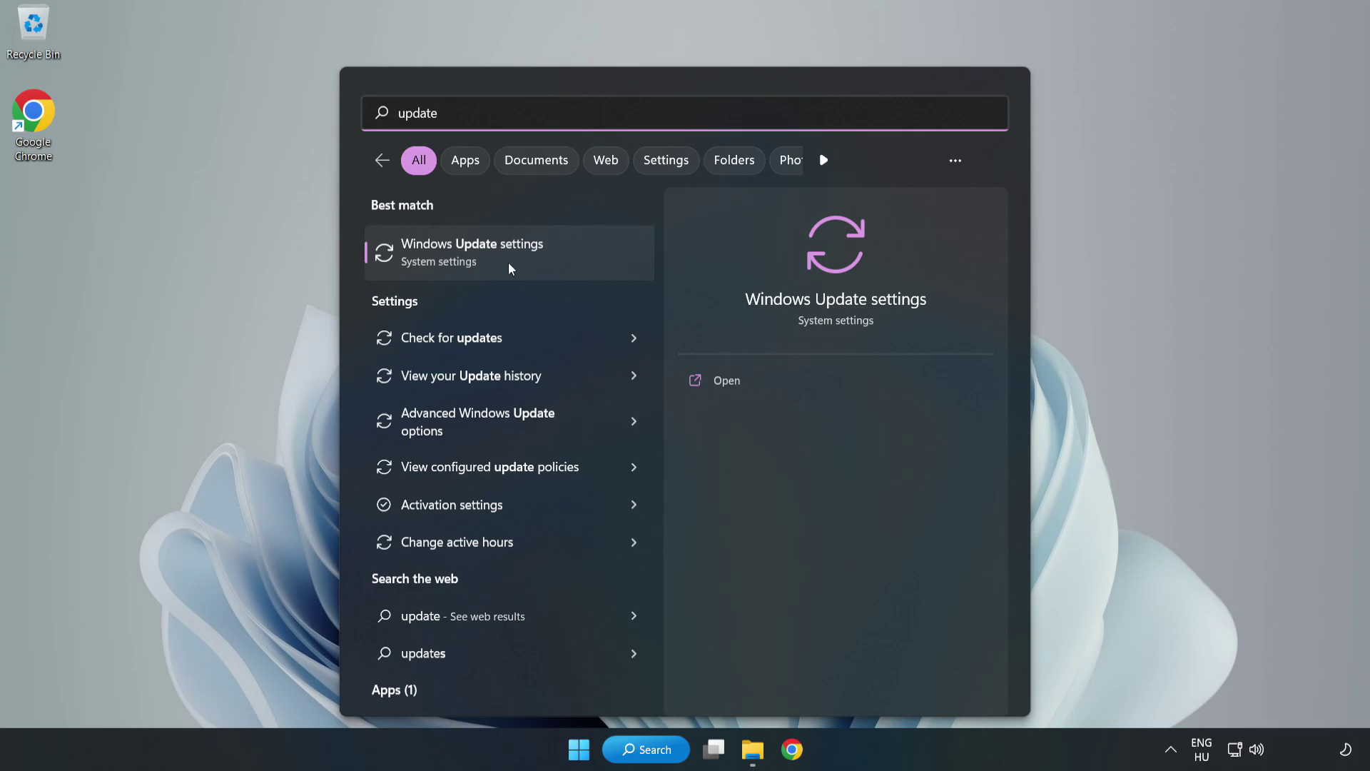
left_click(558, 267)
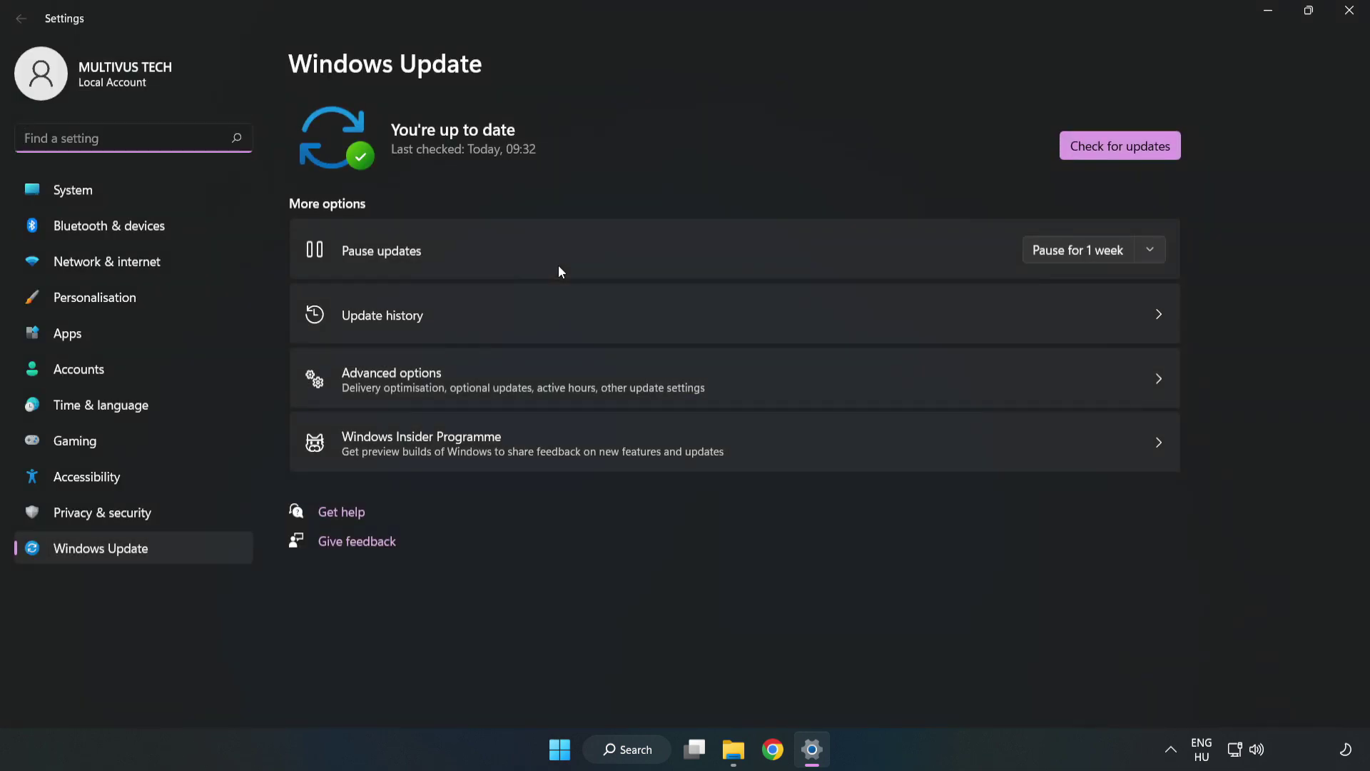
left_click(1102, 152)
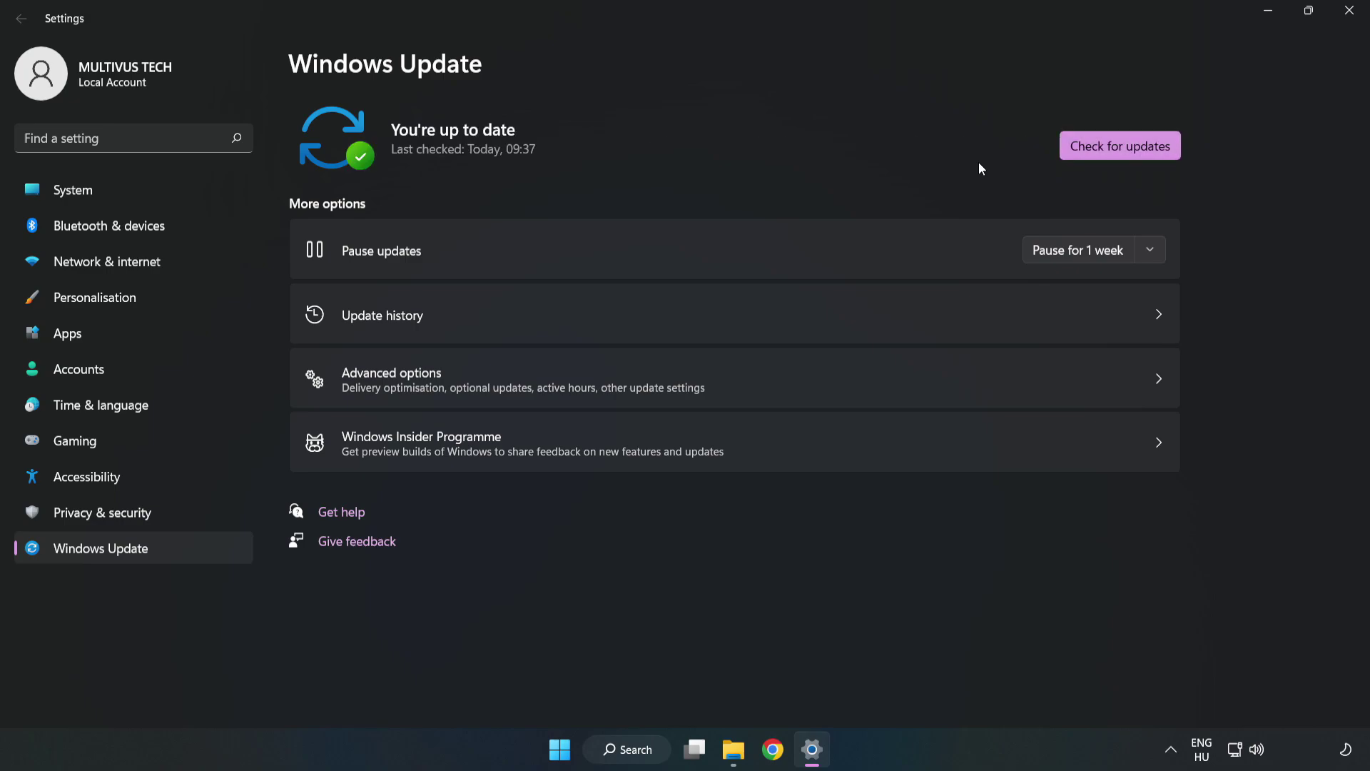
Close Settings, launch regedit and navigate to HKEY_CURRENT_USER\System\GameConfigStore
left_click(1345, 18)
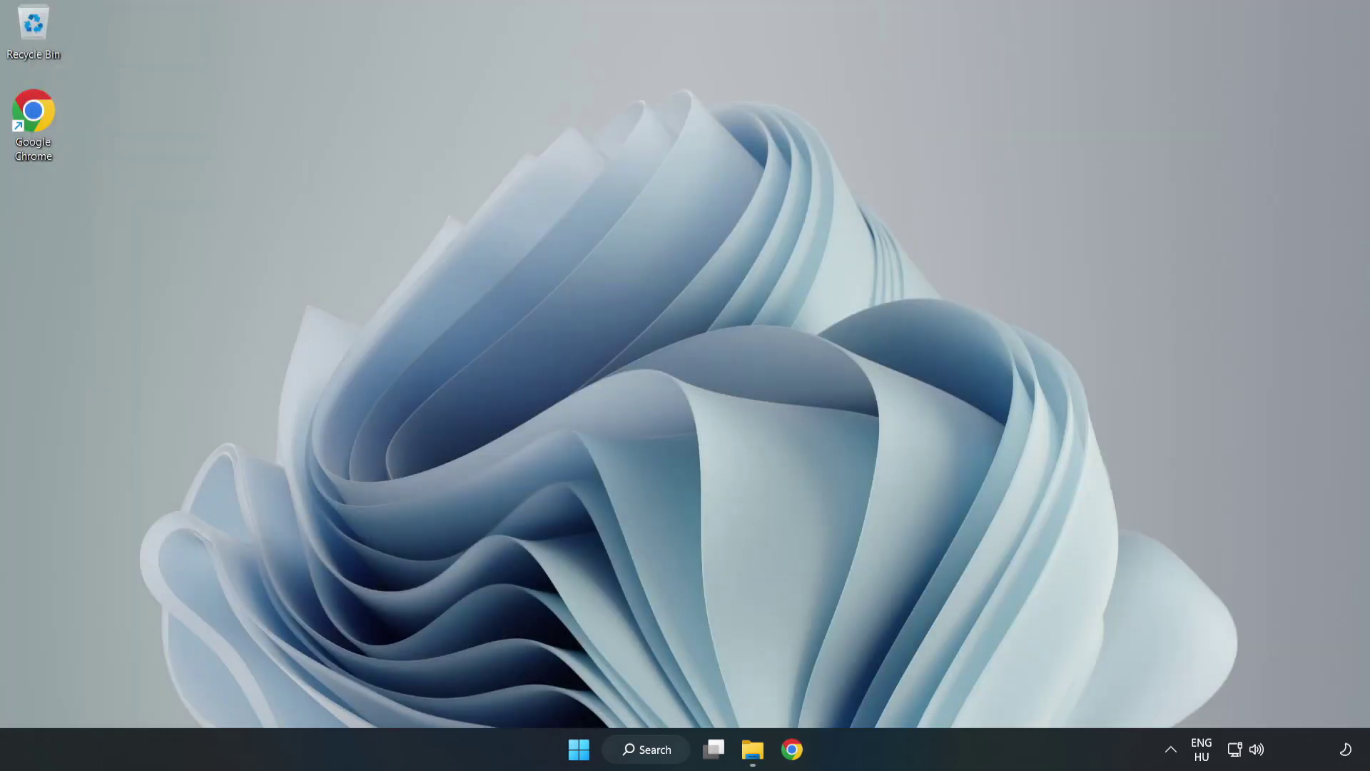
left_click(669, 755)
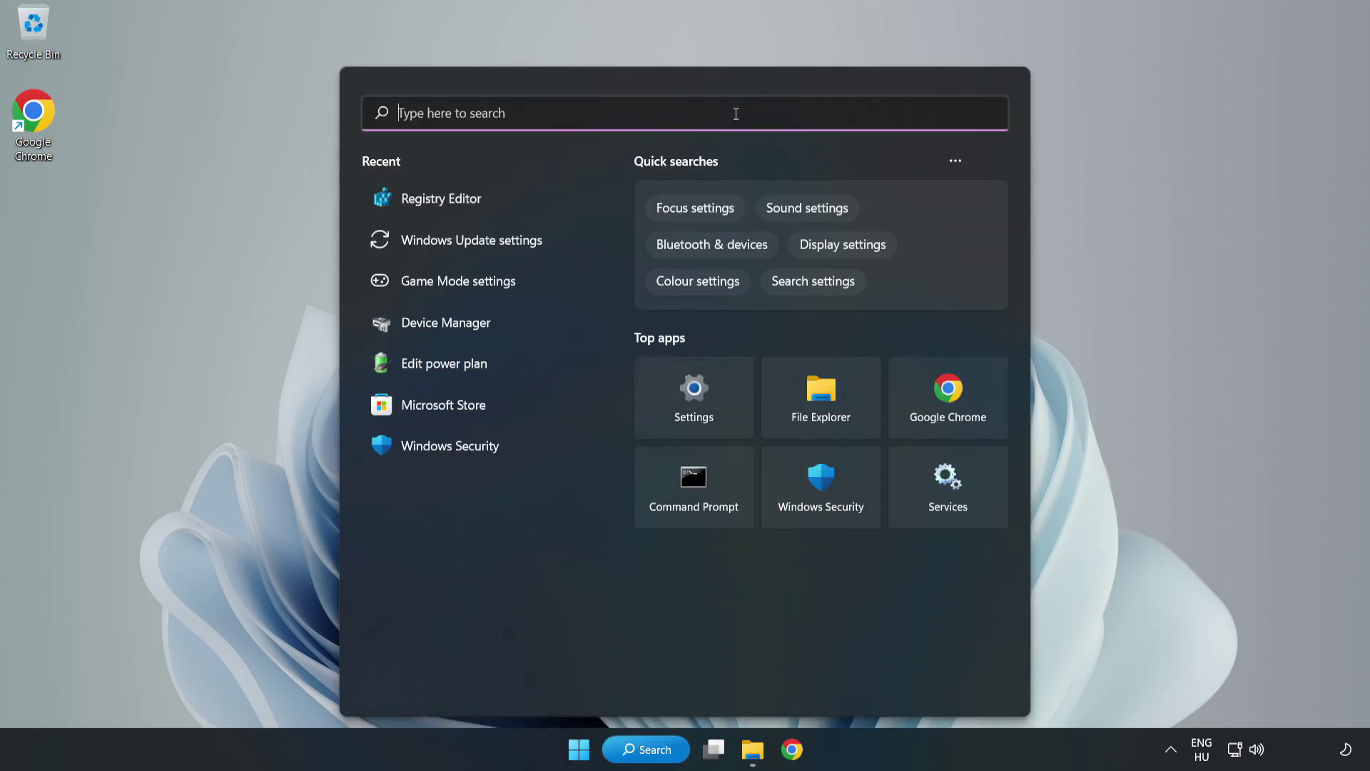
type("regedit")
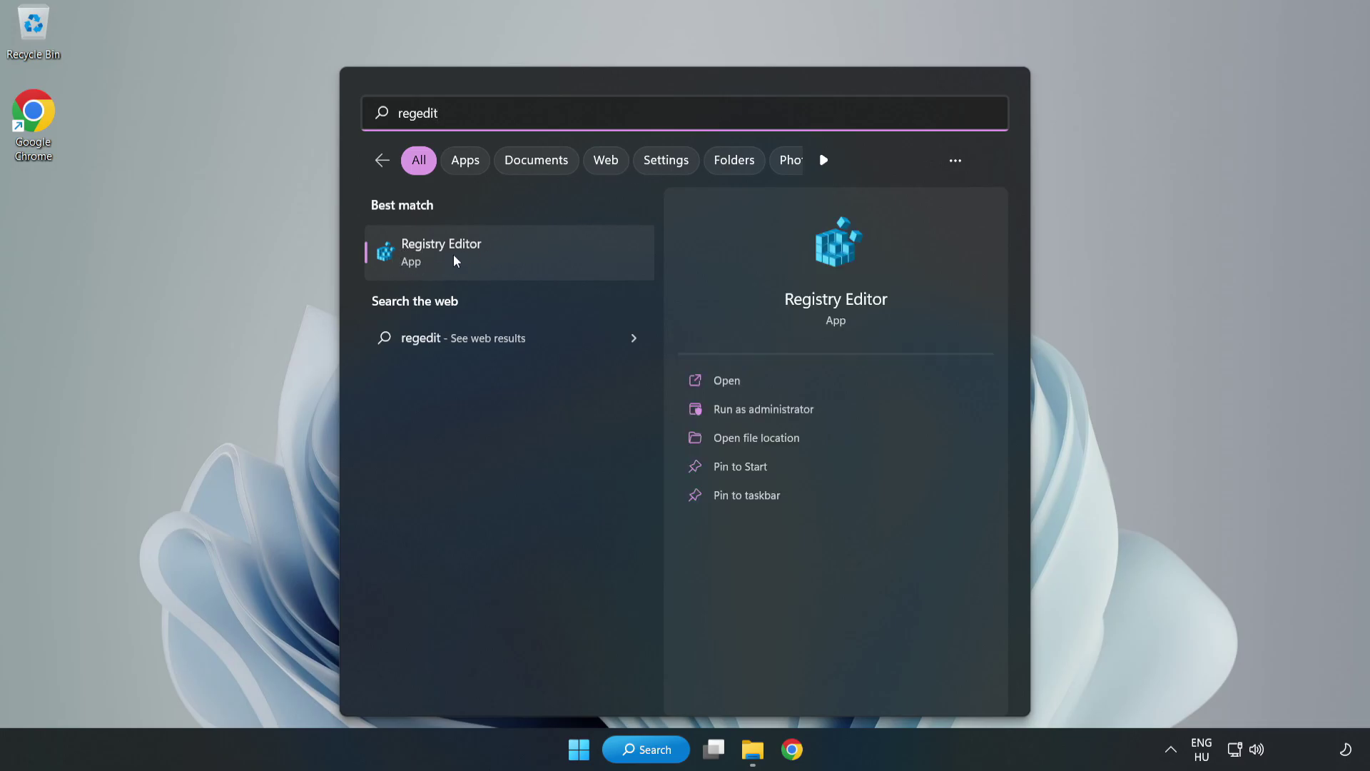
left_click(523, 254)
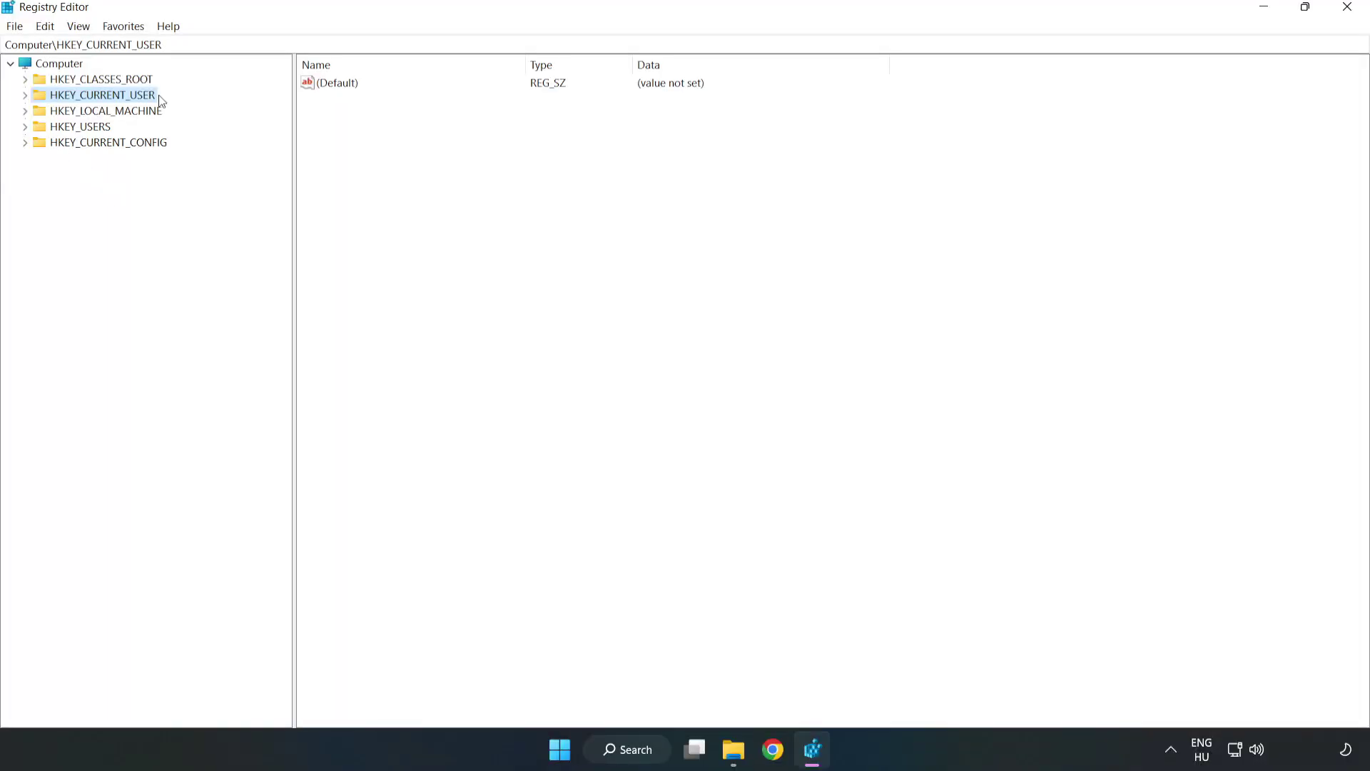
left_click(27, 98)
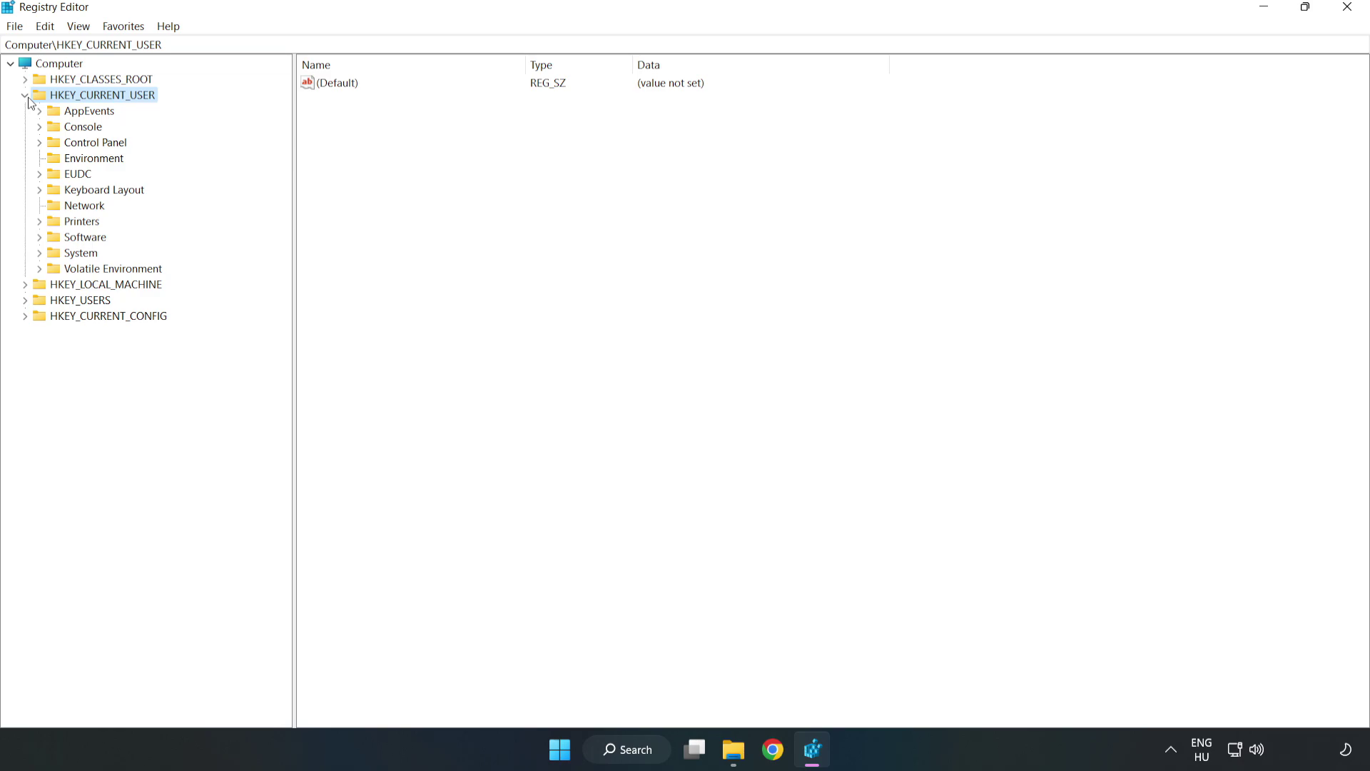
left_click(39, 253)
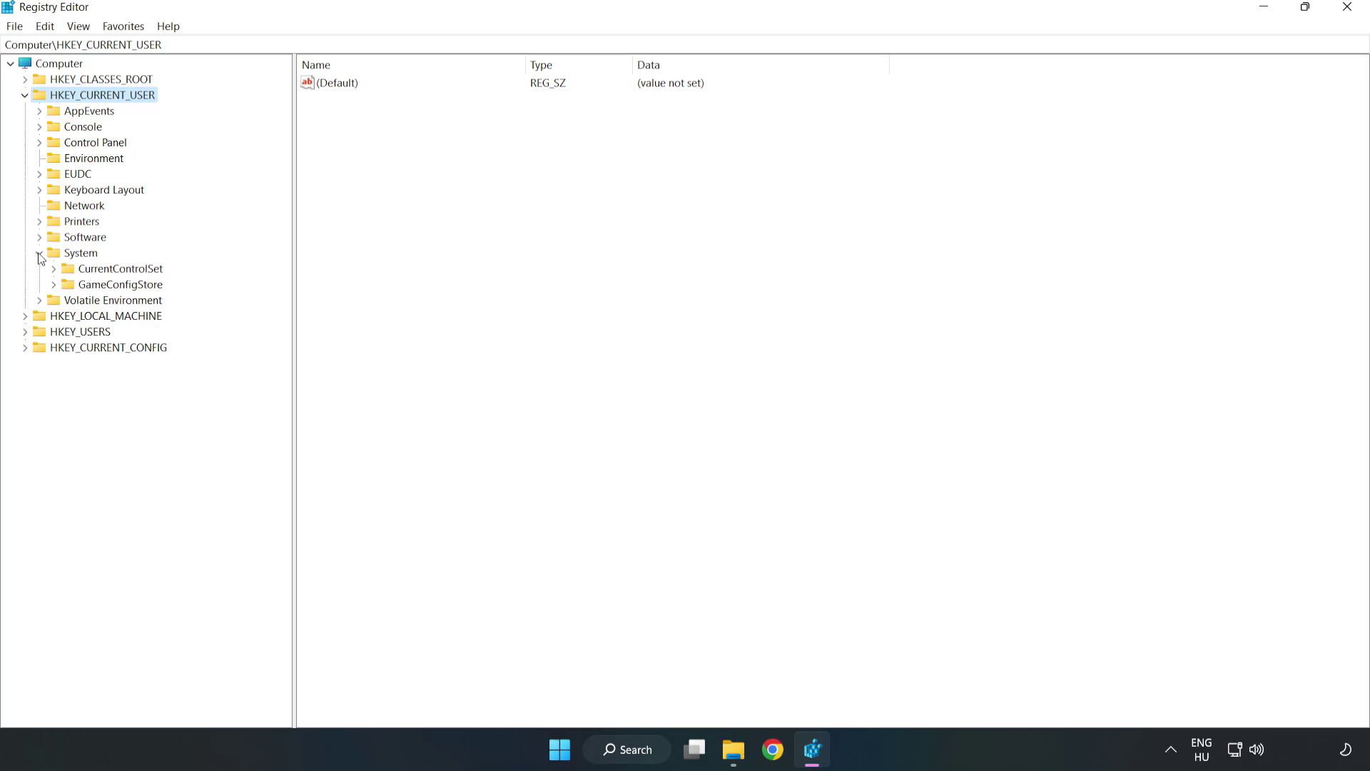
left_click(115, 287)
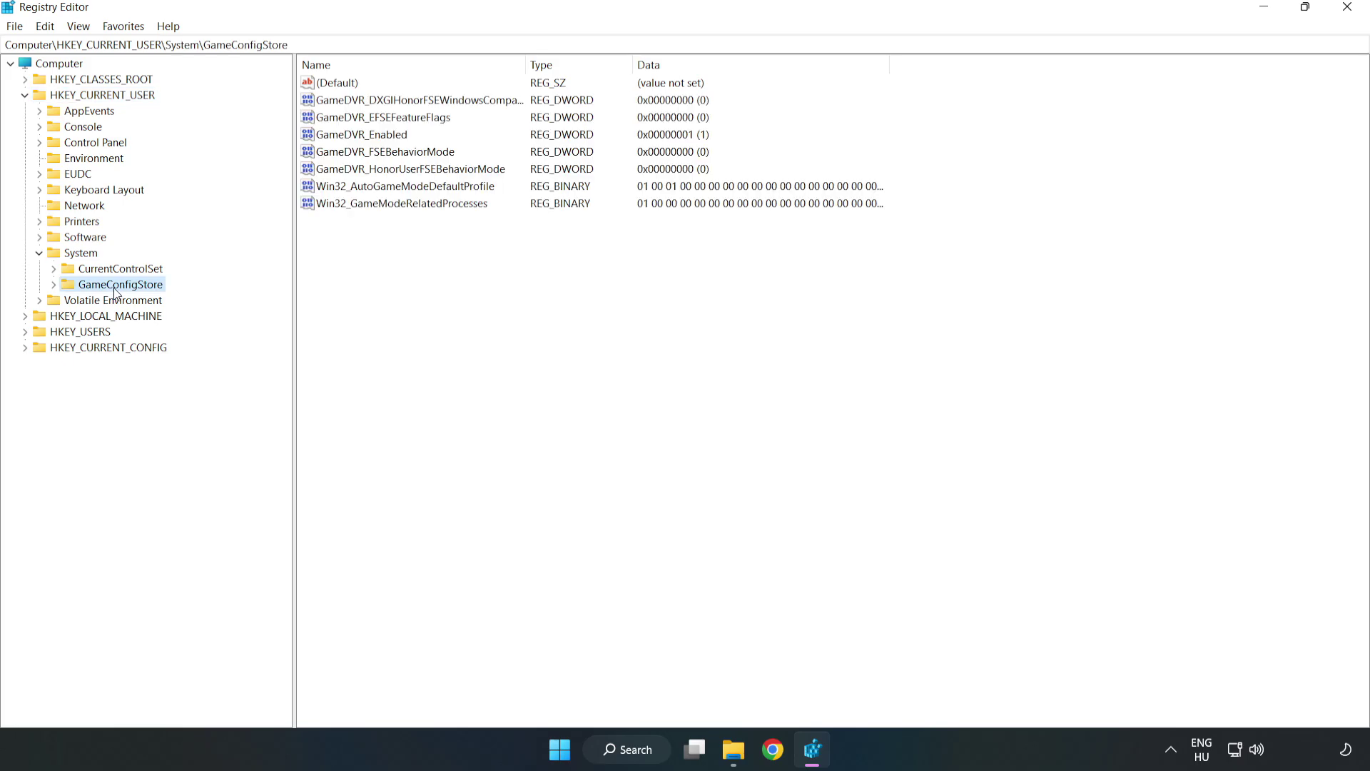
Change GameDVR_Enabled from 1 to 0, then collapse HKEY_CURRENT_USER
left_click(324, 138)
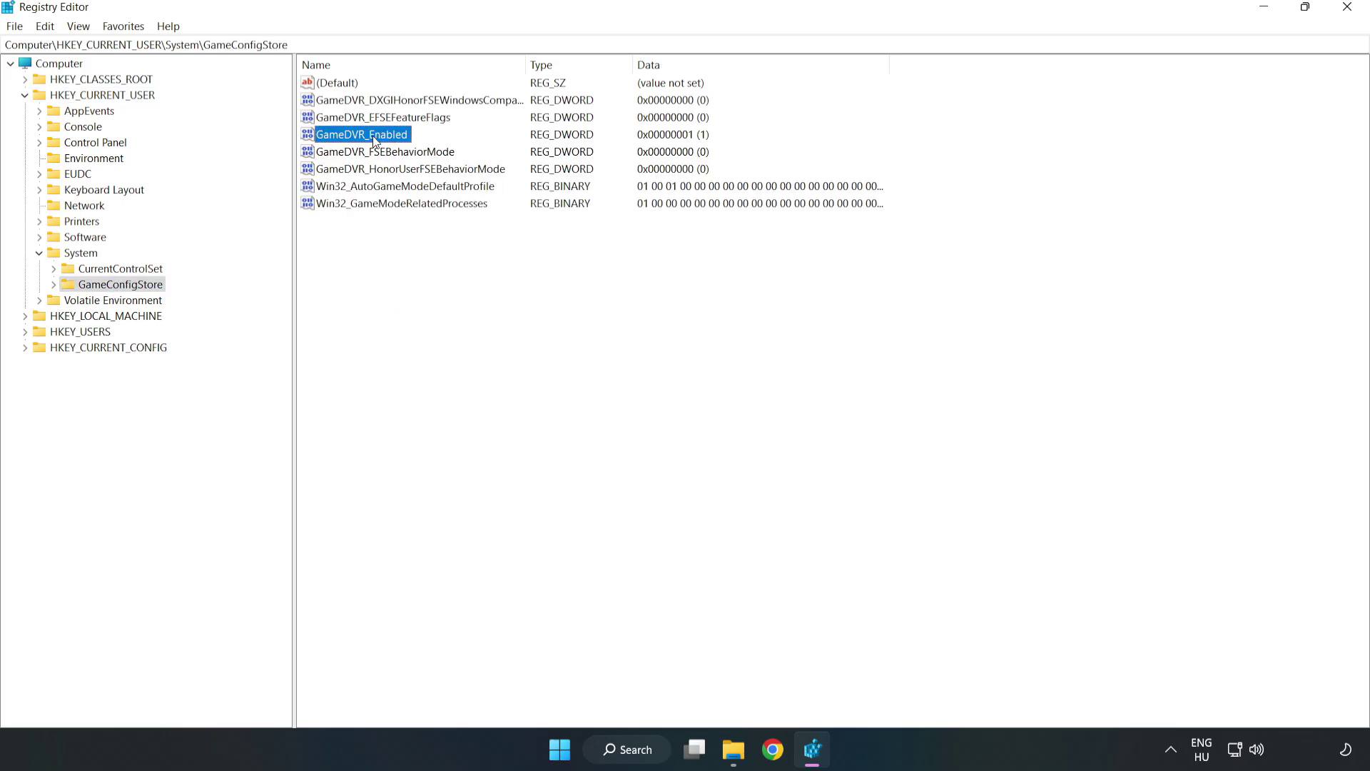
right_click(374, 141)
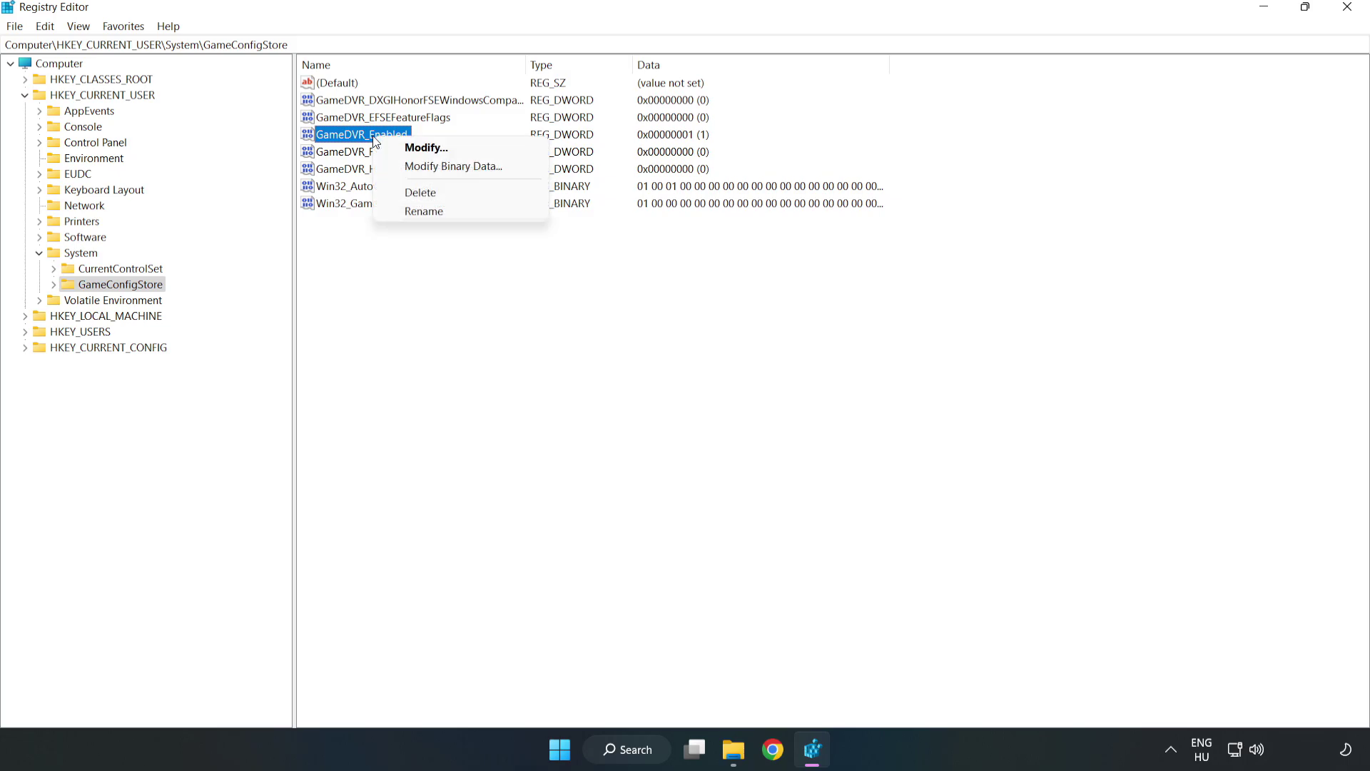
left_click(437, 150)
left_click_drag(486, 192, 769, 293)
left_click(575, 369)
left_click_drag(575, 370, 476, 357)
type("0")
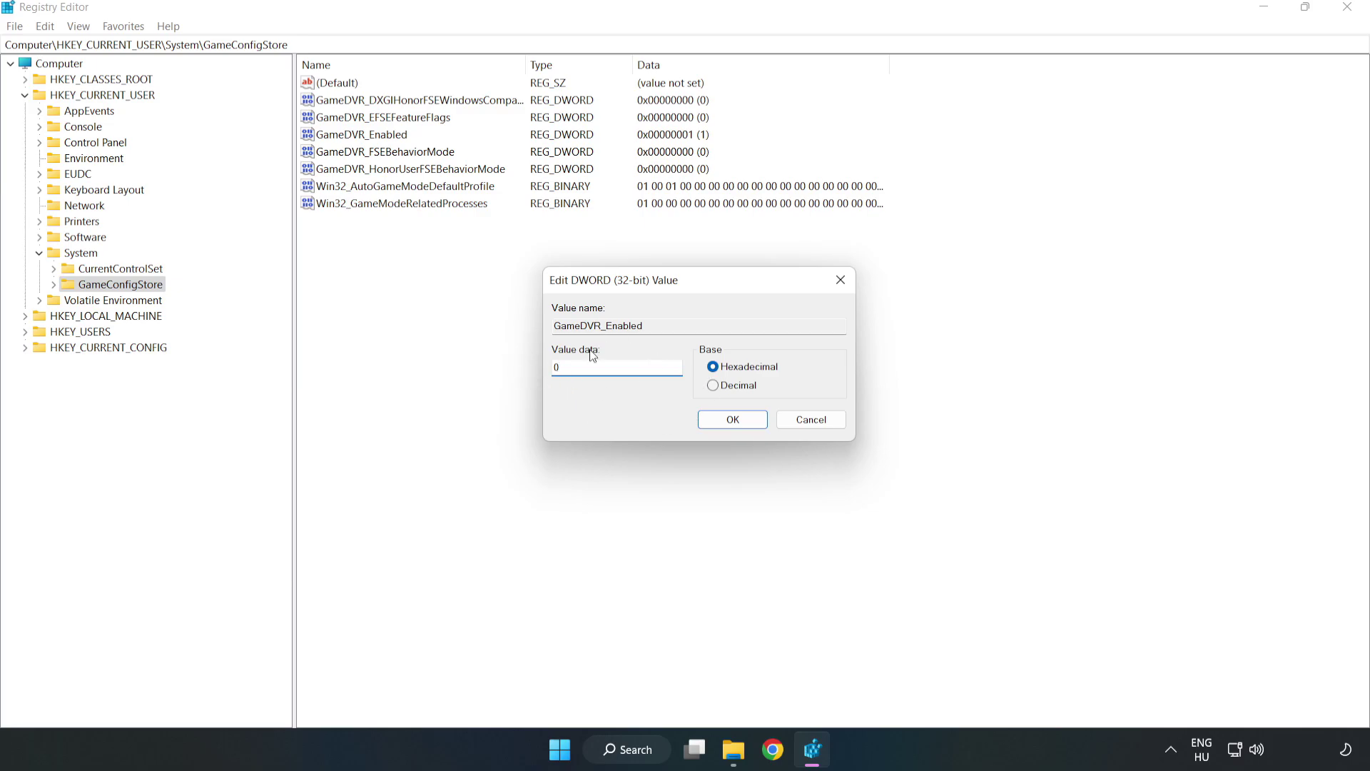
left_click(733, 421)
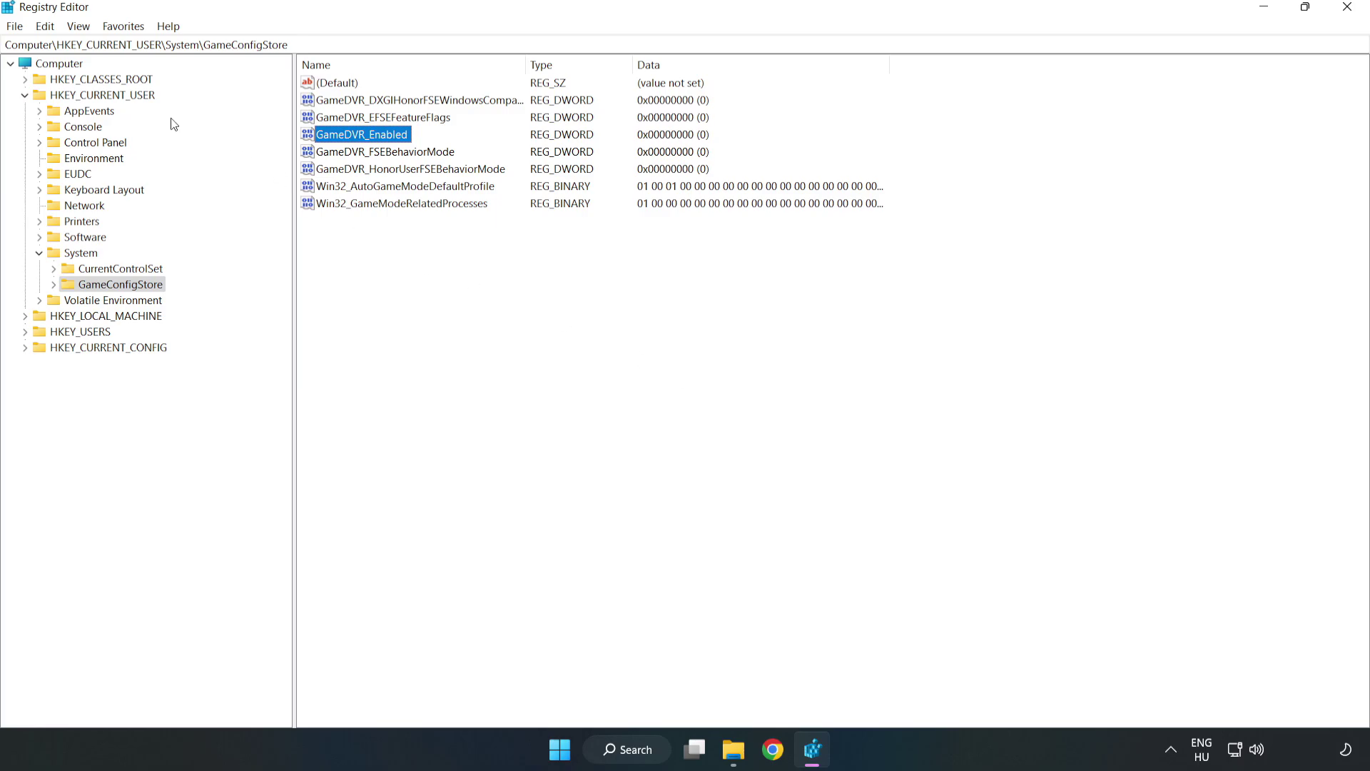
left_click(25, 95)
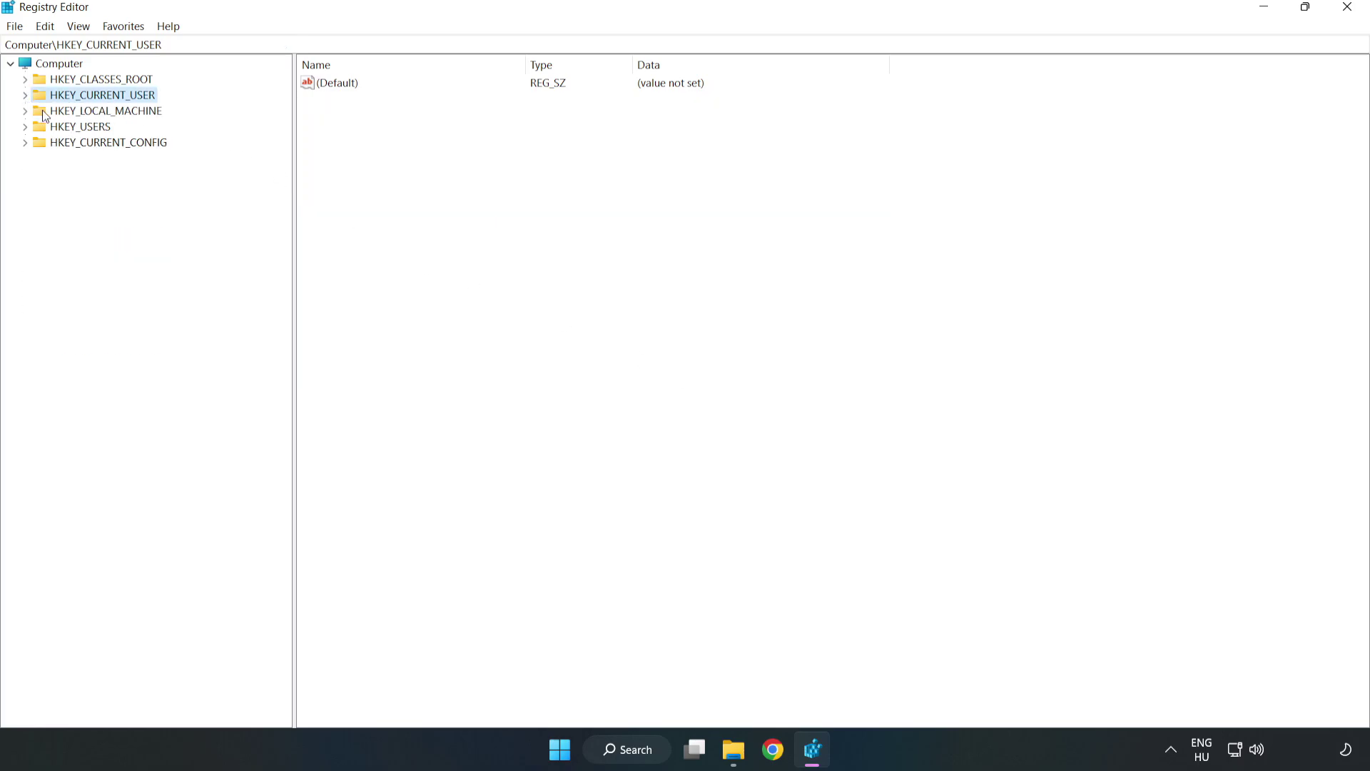
Navigate to HKLM\SOFTWARE\Microsoft\PolicyManager\default\ApplicationManagement\AllowGameDVR and select its value entry
left_click(33, 112)
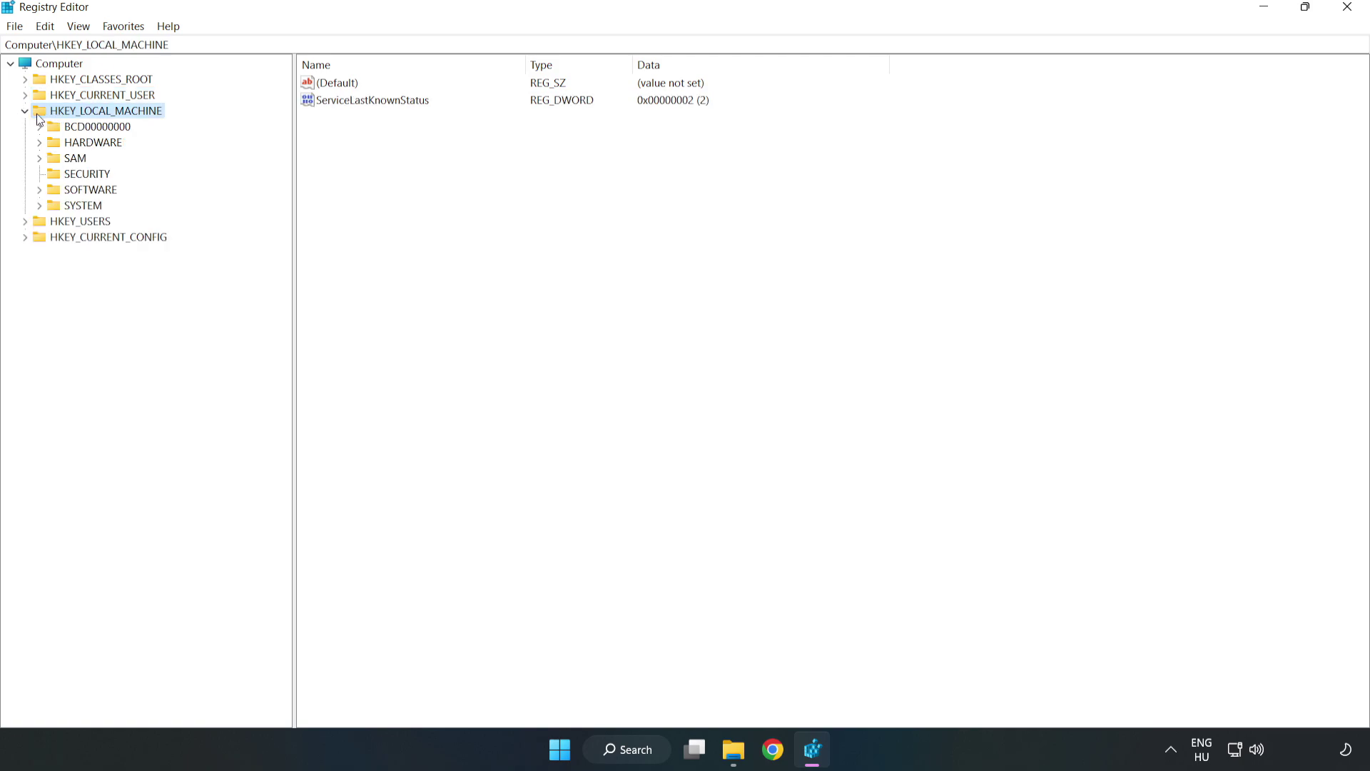
left_click(40, 190)
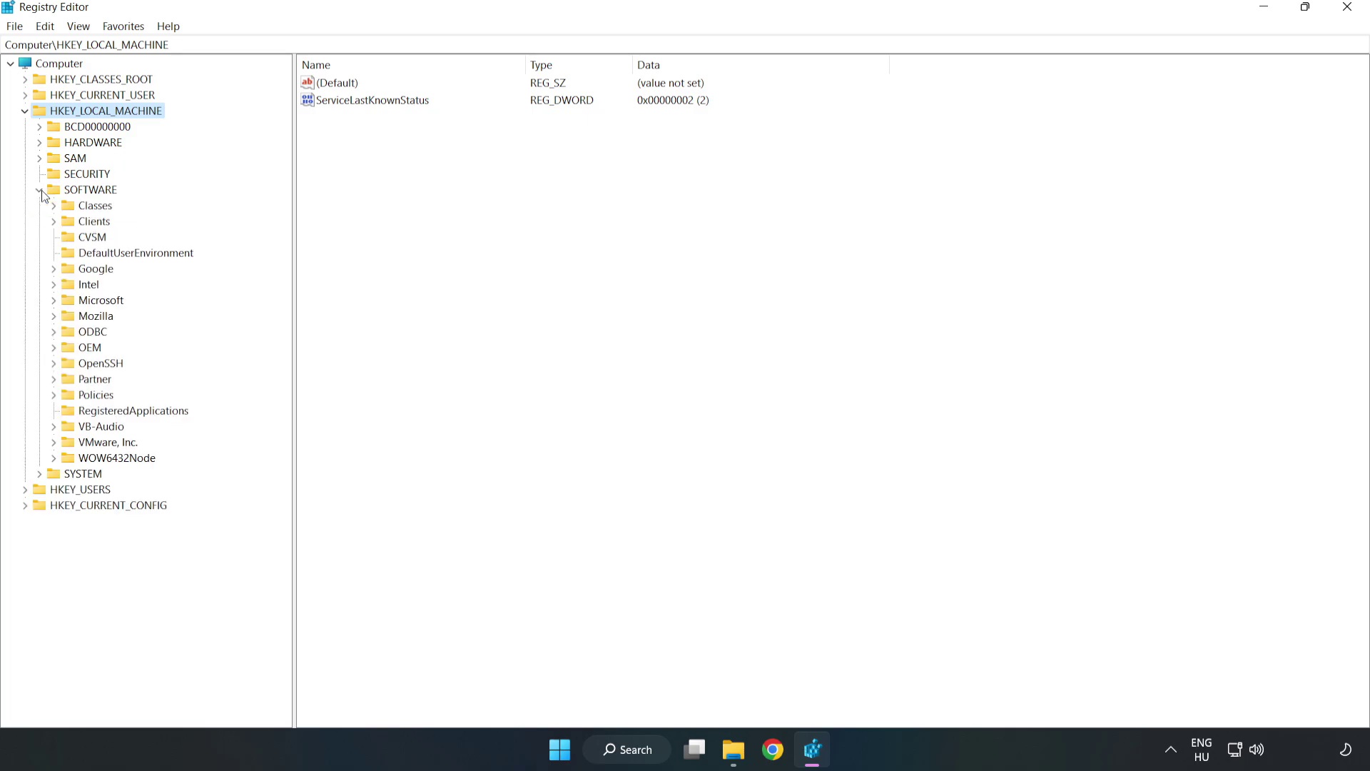
left_click(54, 303)
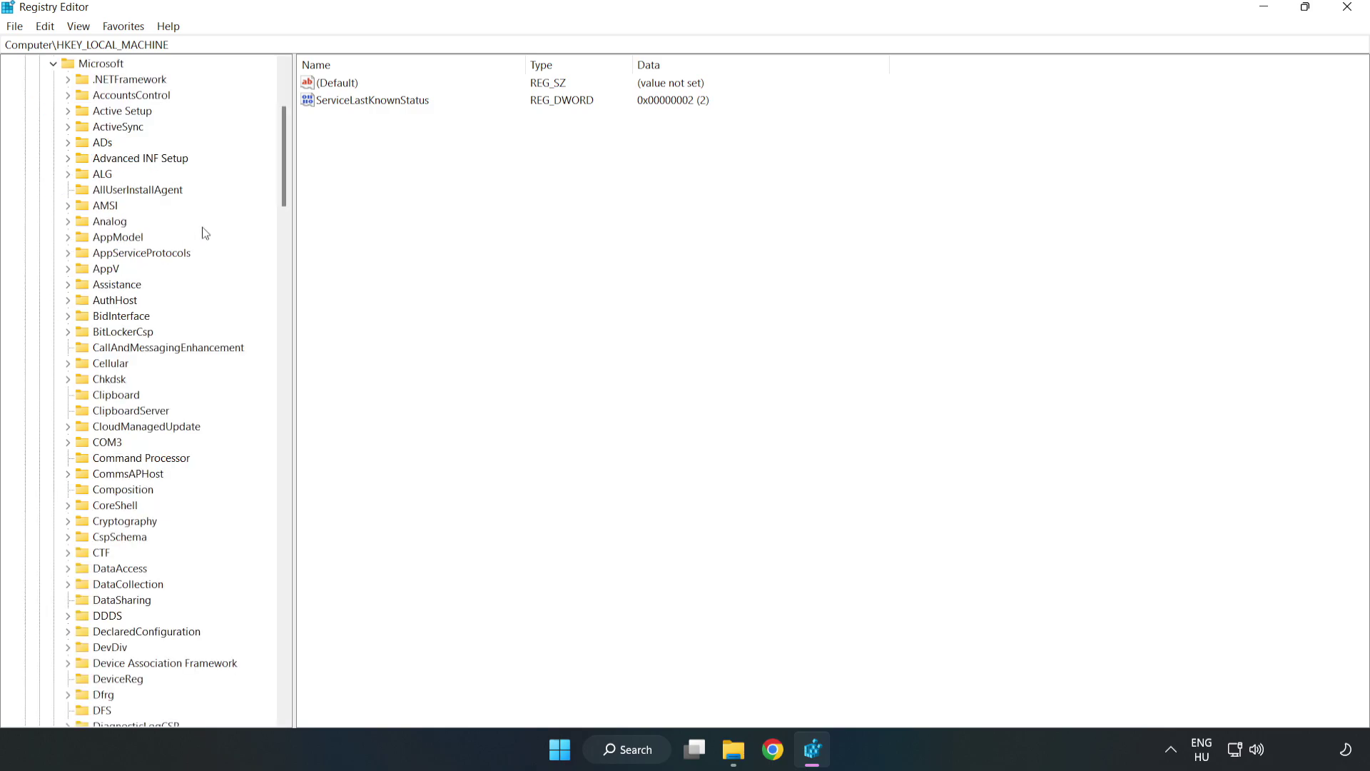
left_click_drag(281, 182, 314, 508)
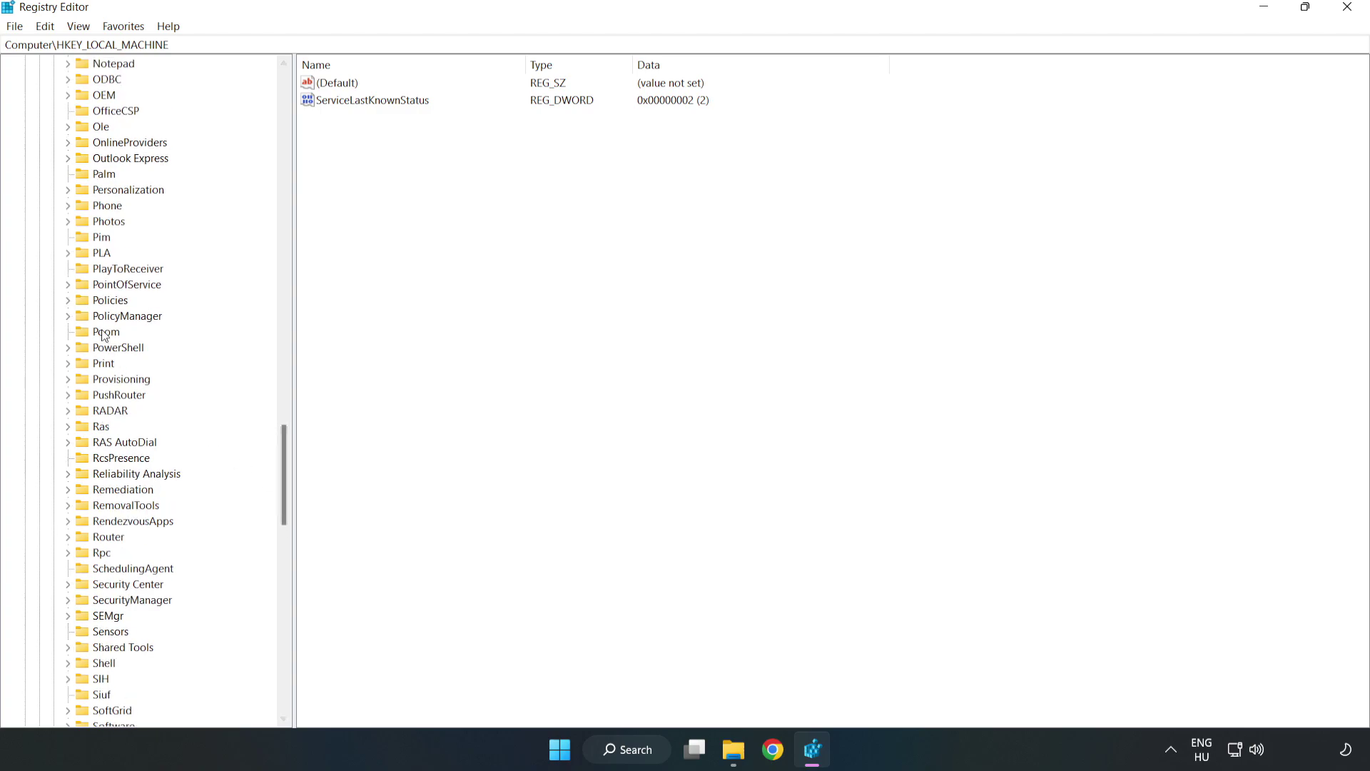
left_click(68, 316)
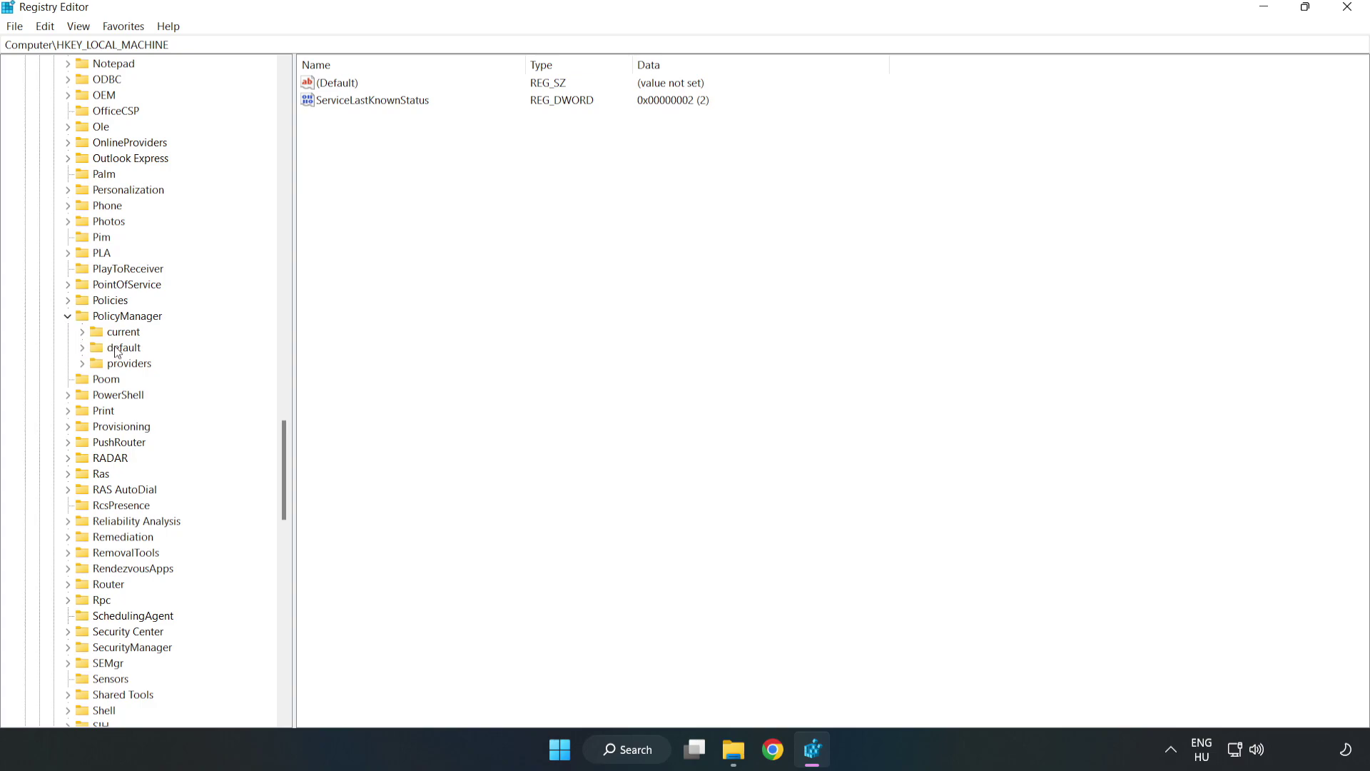
left_click(82, 349)
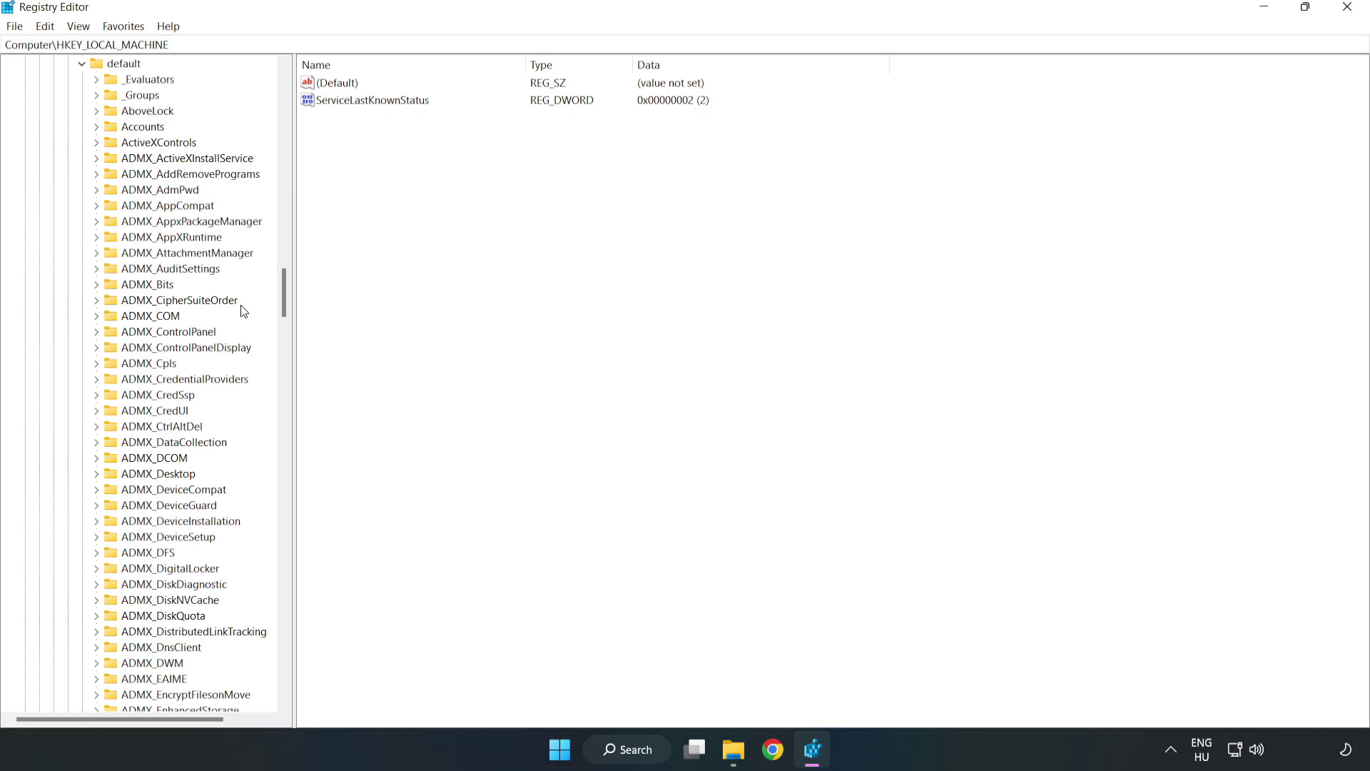
left_click_drag(284, 293, 277, 451)
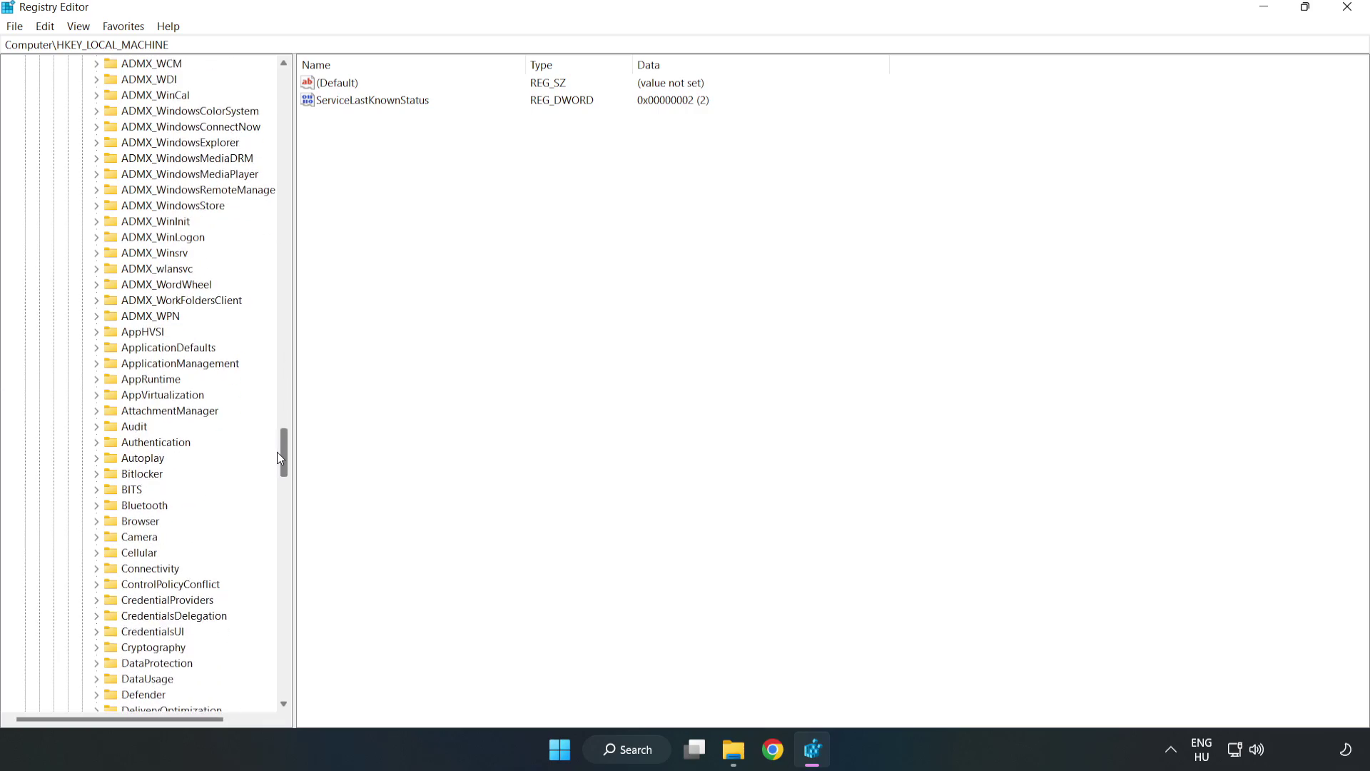
left_click(100, 361)
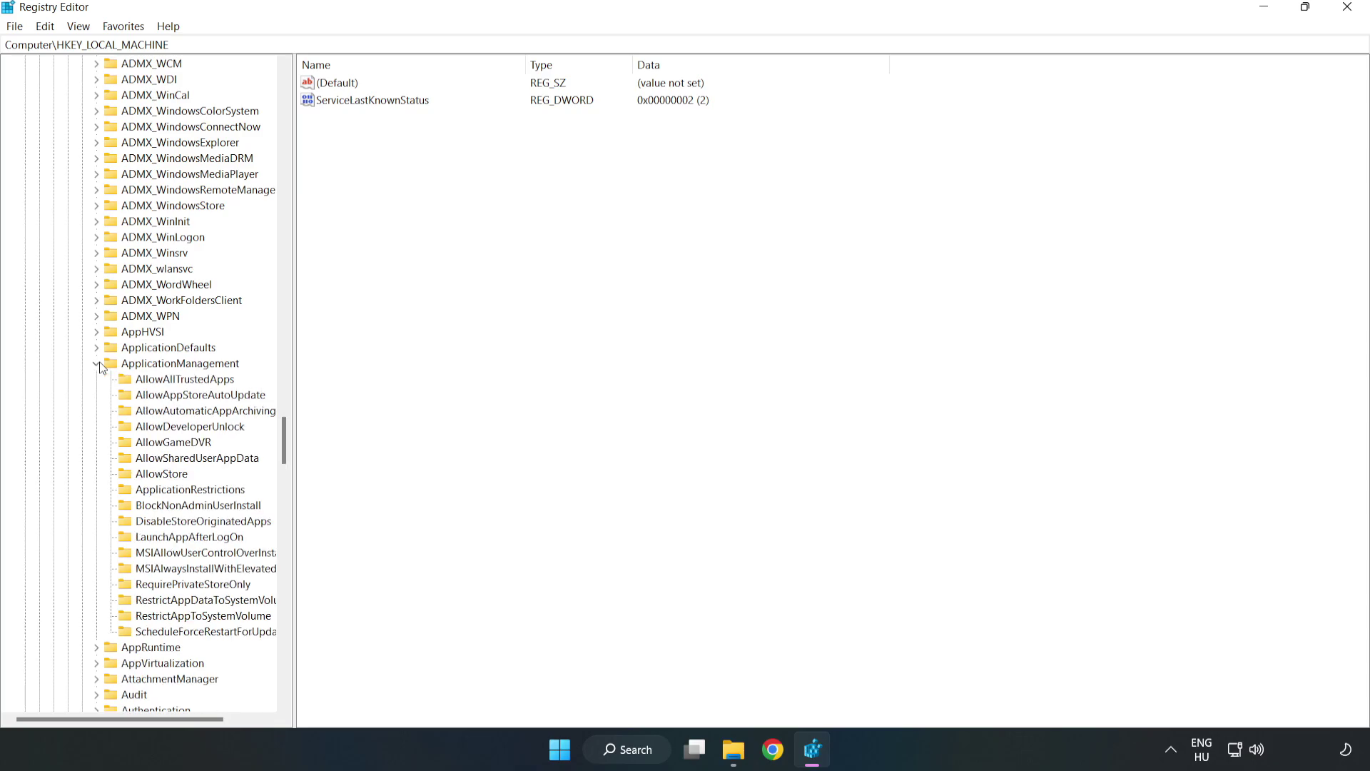
left_click(160, 444)
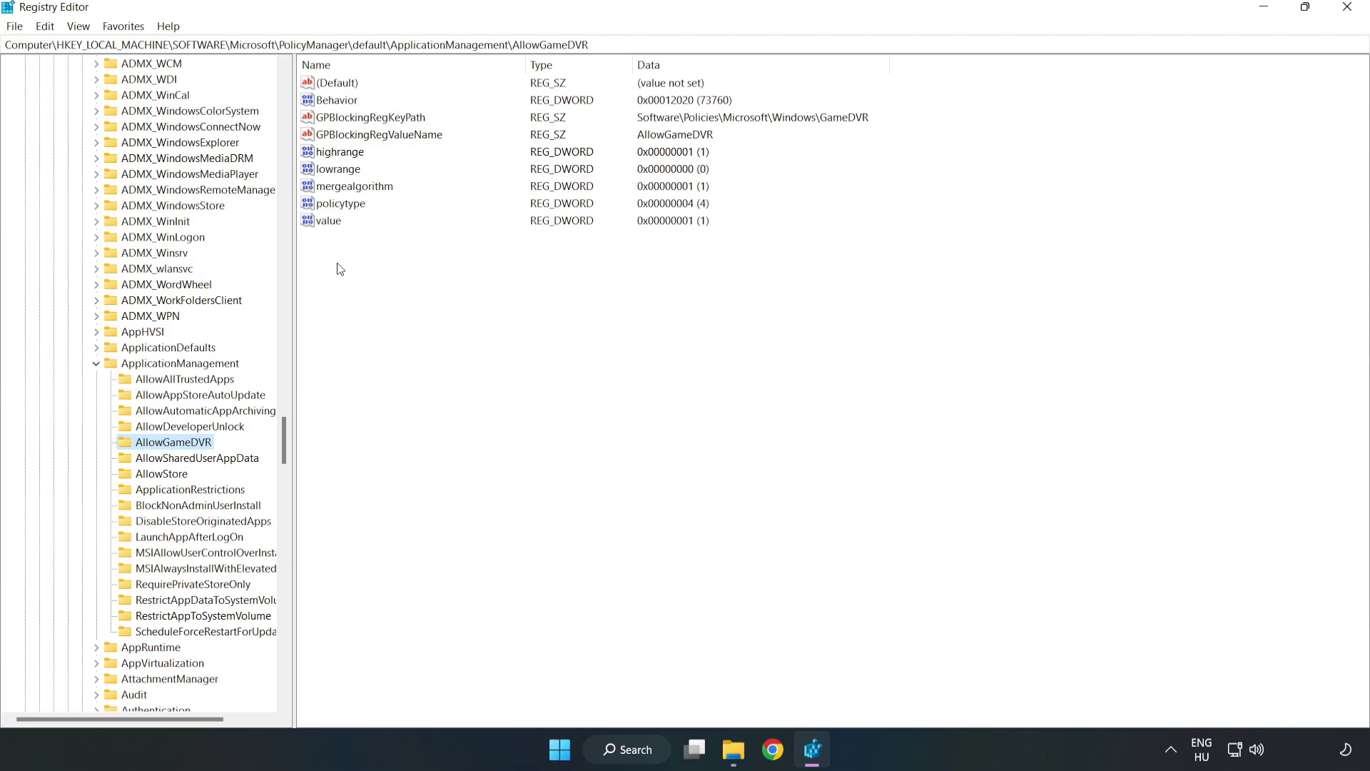
left_click(319, 223)
Change the AllowGameDVR value entry's data from 1 to 0
right_click(335, 227)
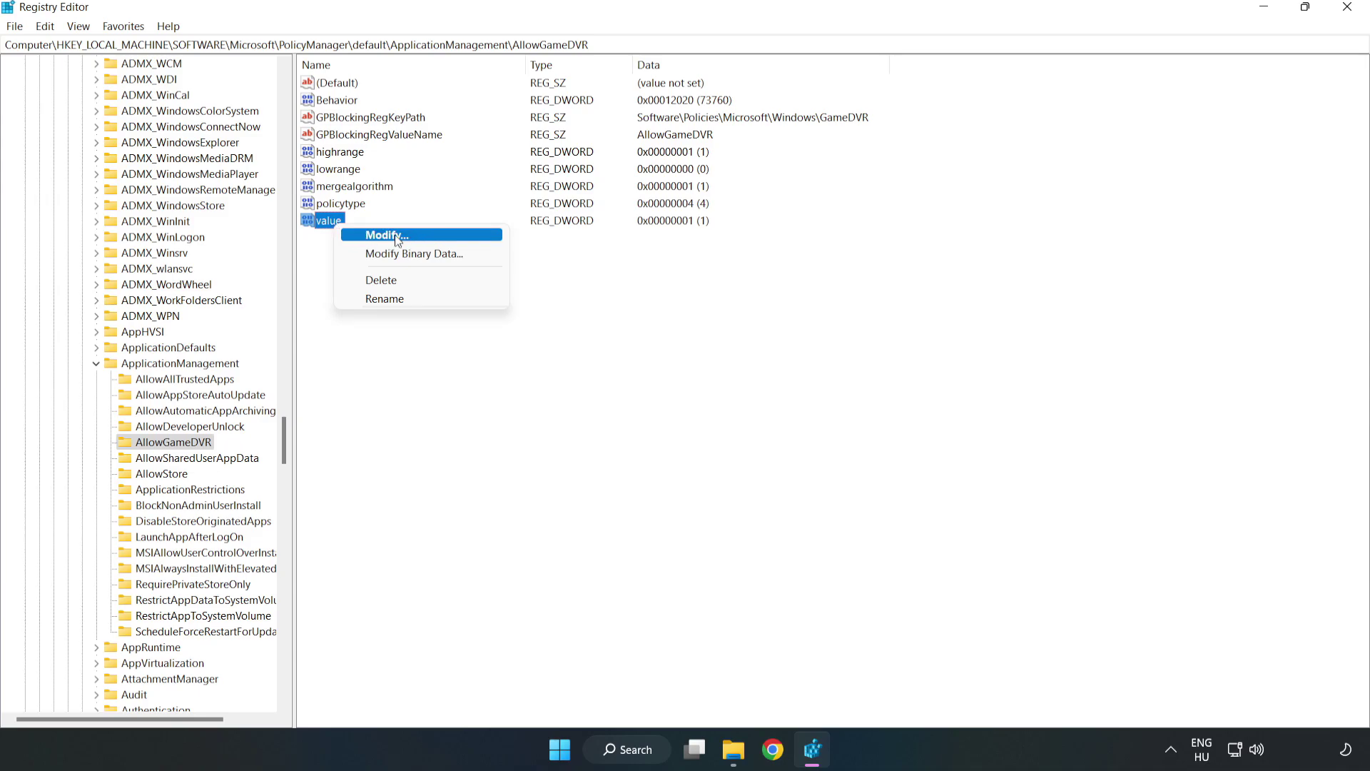
left_click(393, 236)
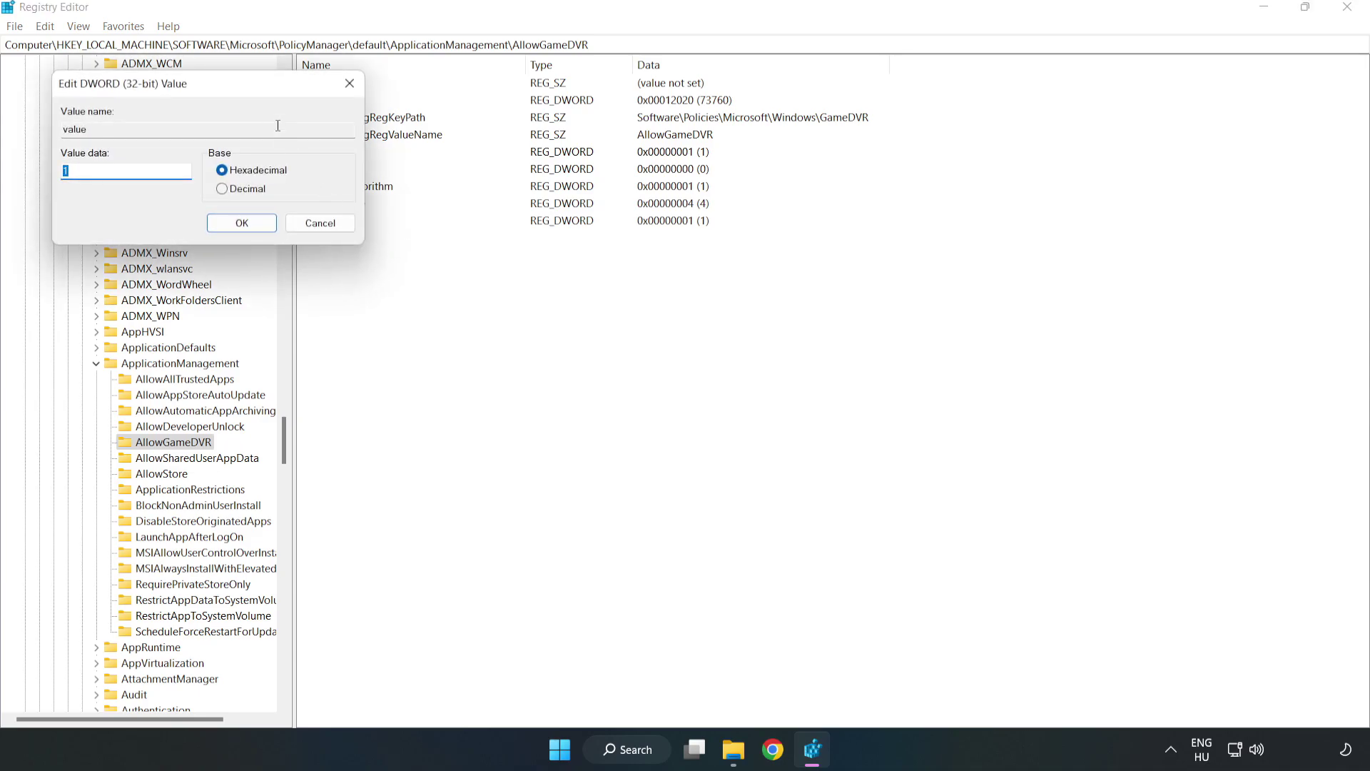
left_click_drag(256, 83, 698, 285)
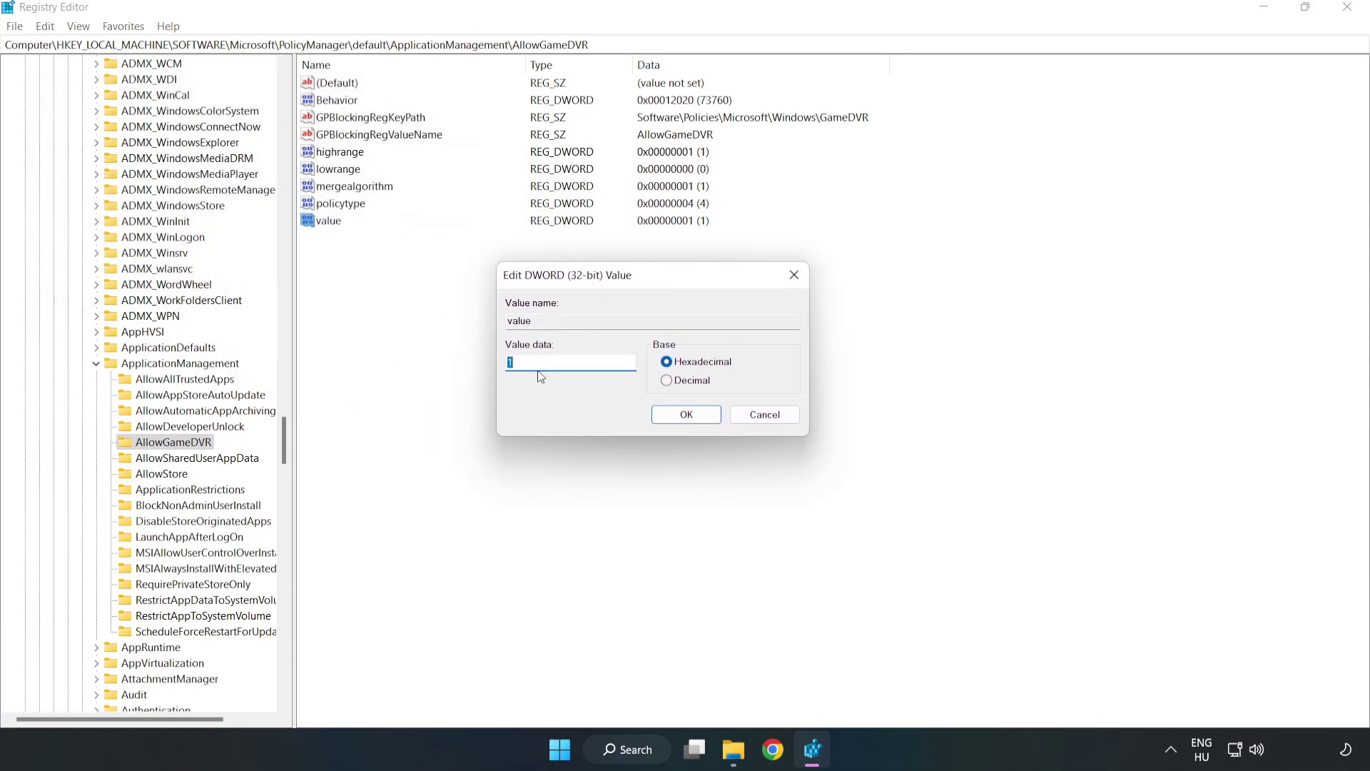
key("BackSpace")
type("0")
left_click(687, 414)
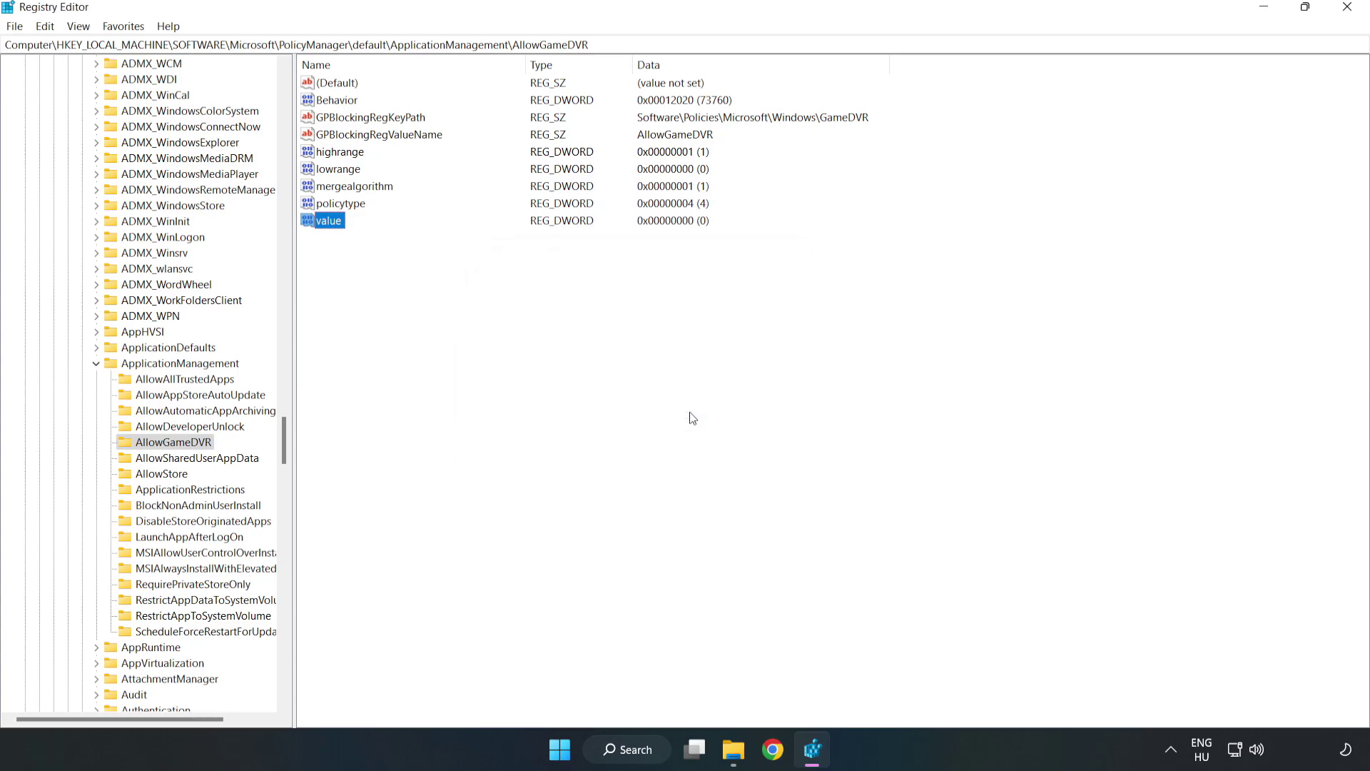
Close Registry Editor, download dxwebsetup.exe from the DirectX page and launch it
left_click(1348, 9)
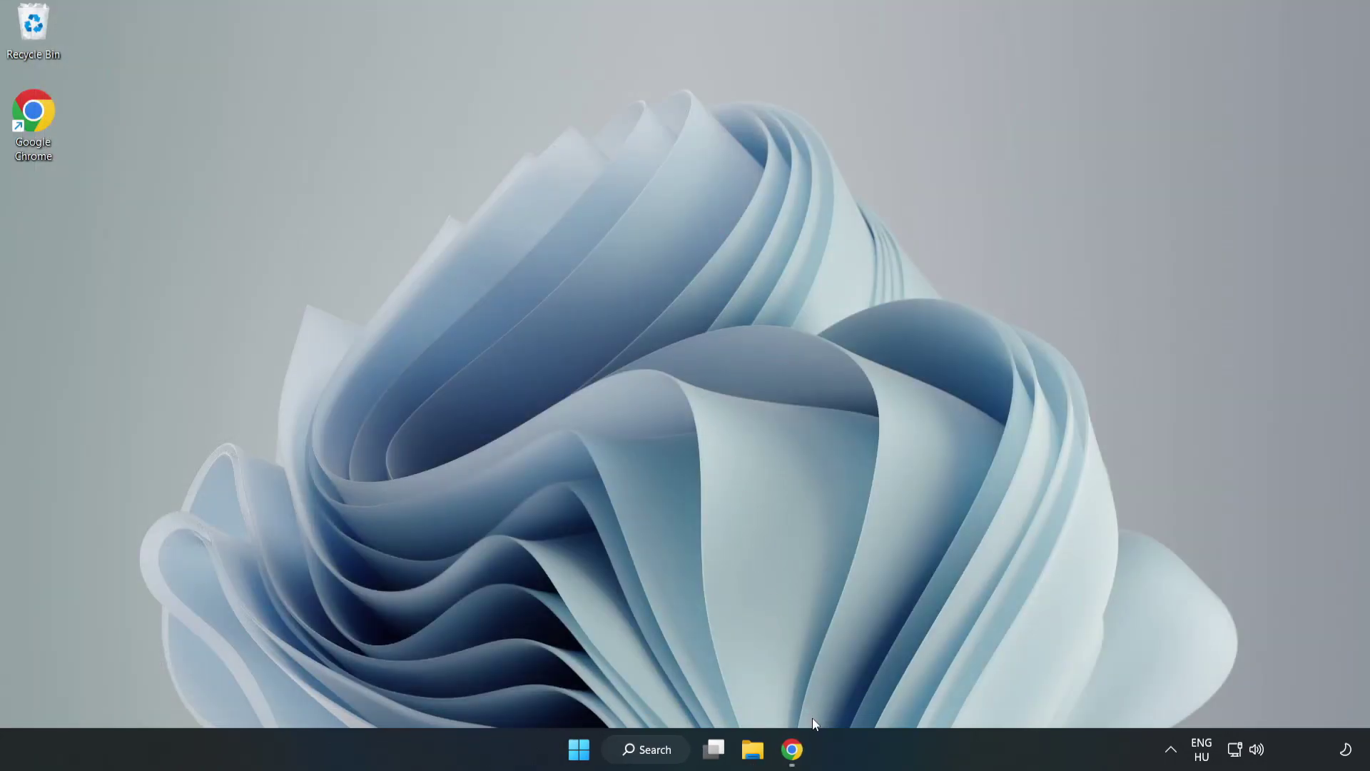
left_click(794, 758)
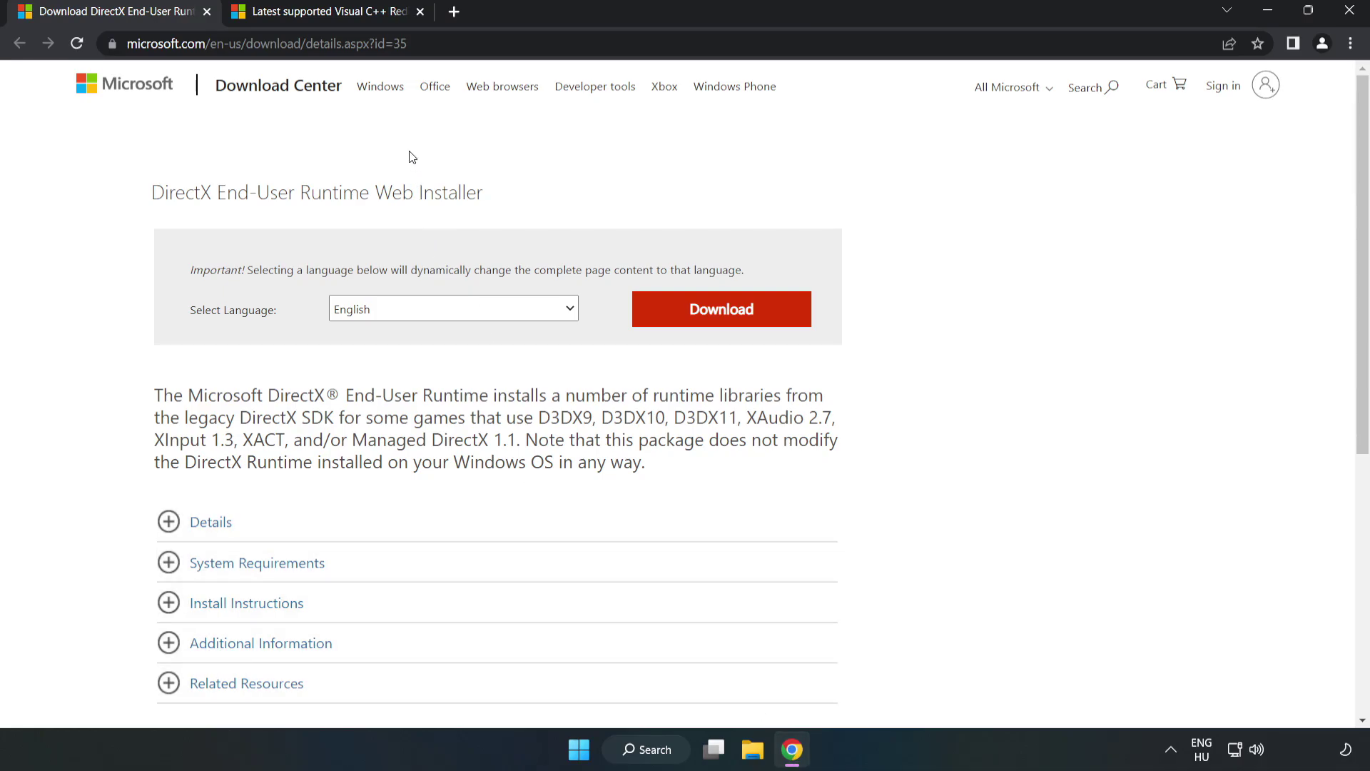
mouse_move(451, 41)
left_mouse_down()
mouse_move(126, 43)
mouse_move(451, 41)
left_mouse_up()
left_click(557, 169)
left_click(729, 325)
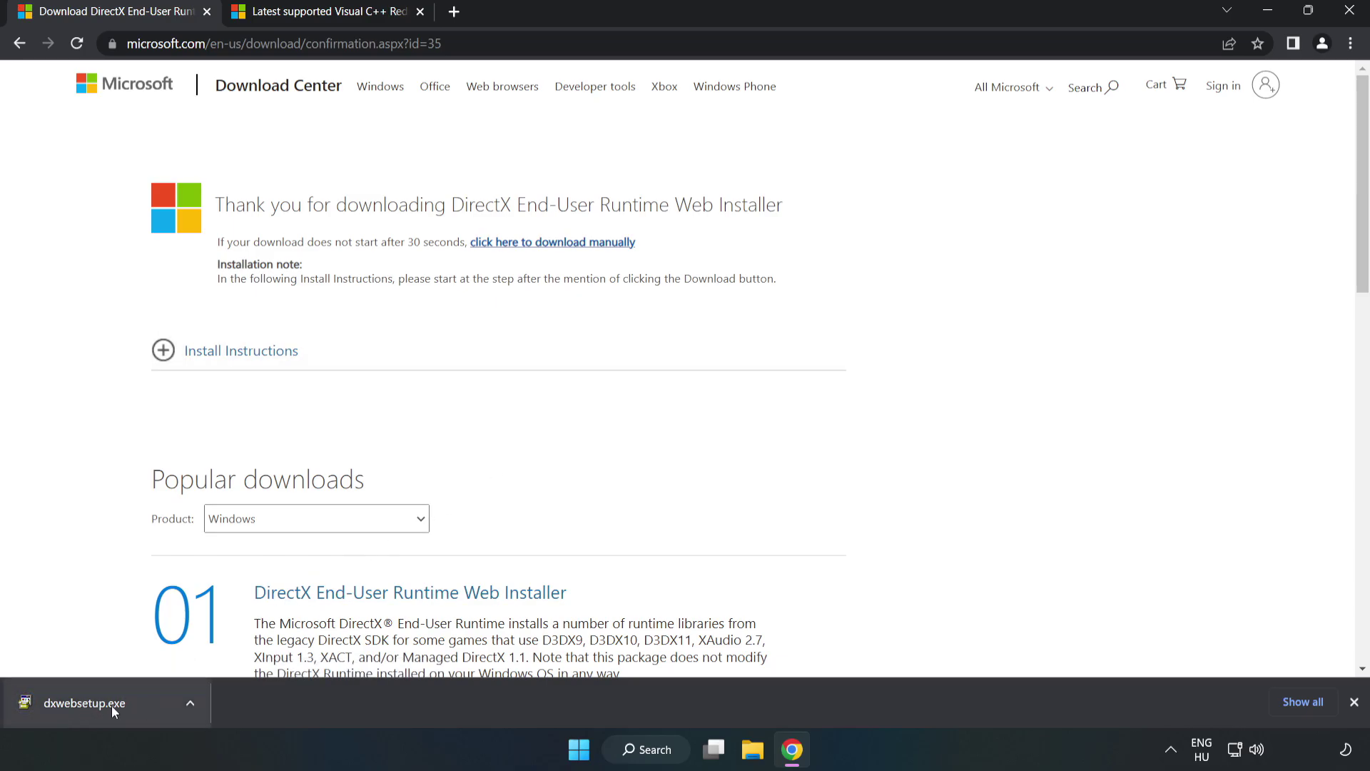
left_click(138, 706)
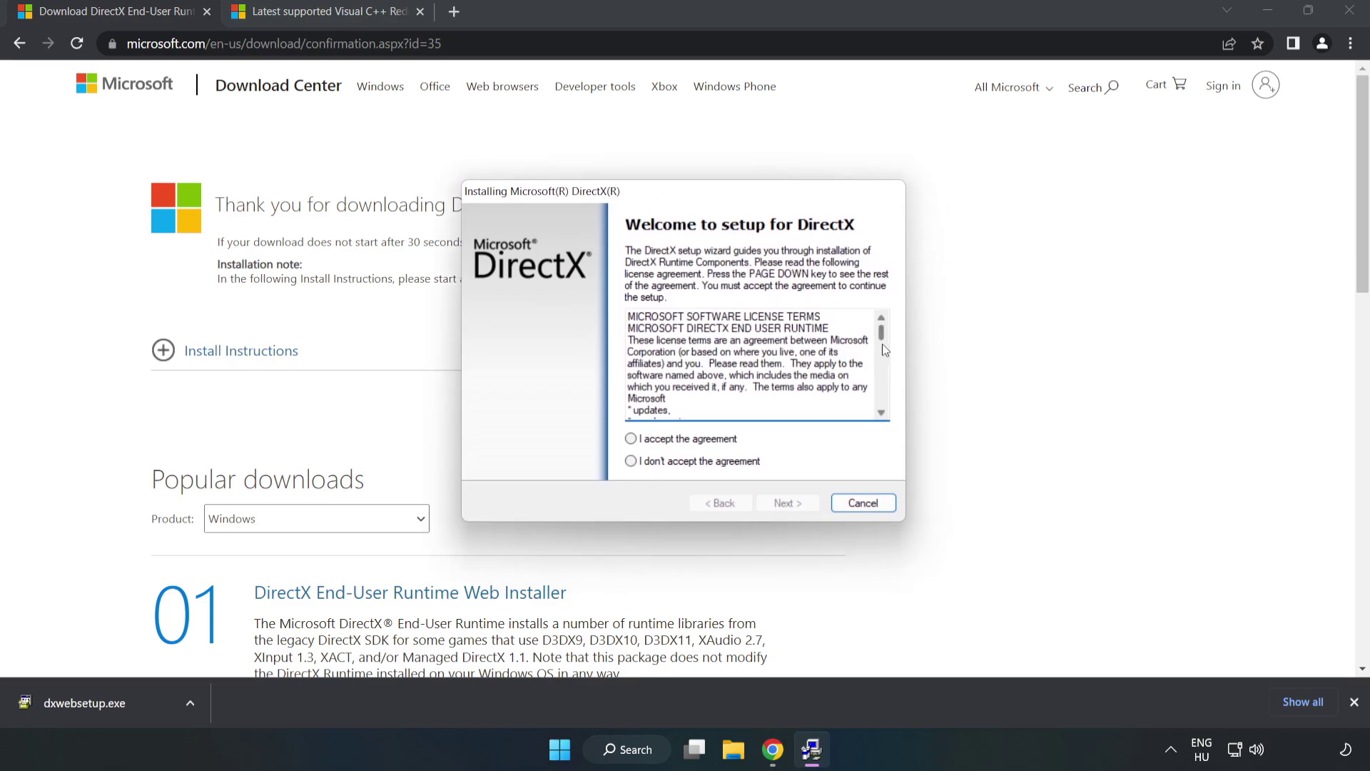
Accept the DirectX license, decline the Bing Bar offer, and run setup through to Finish
left_click_drag(883, 342, 883, 406)
left_click(631, 439)
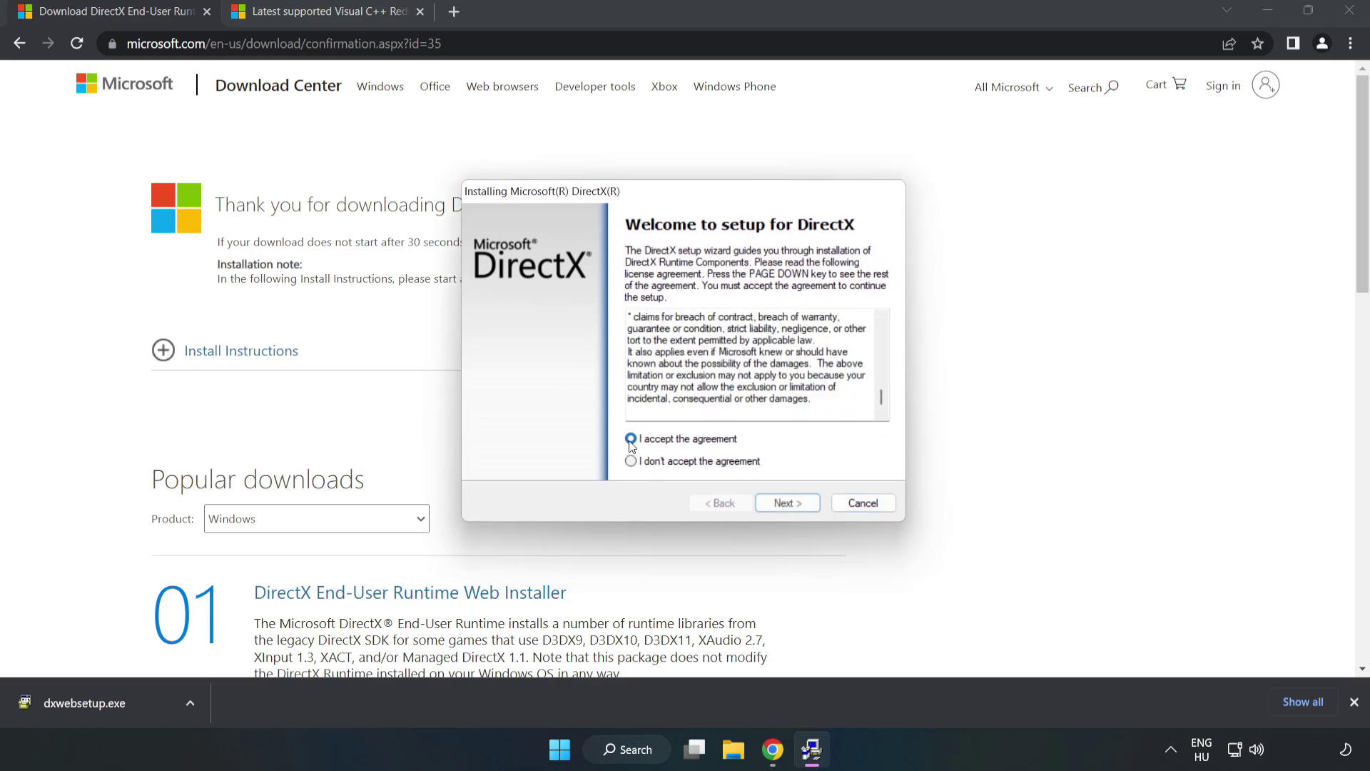
left_click(788, 504)
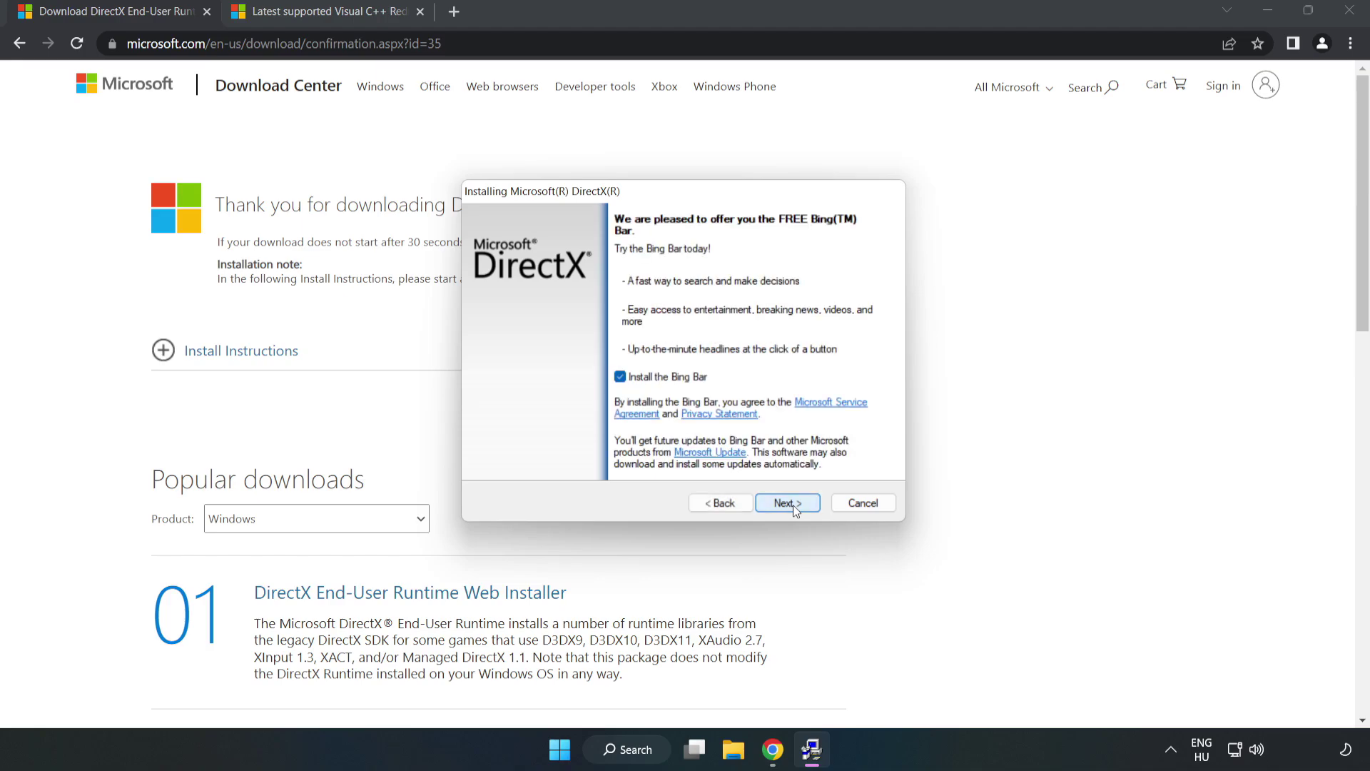
left_click(620, 377)
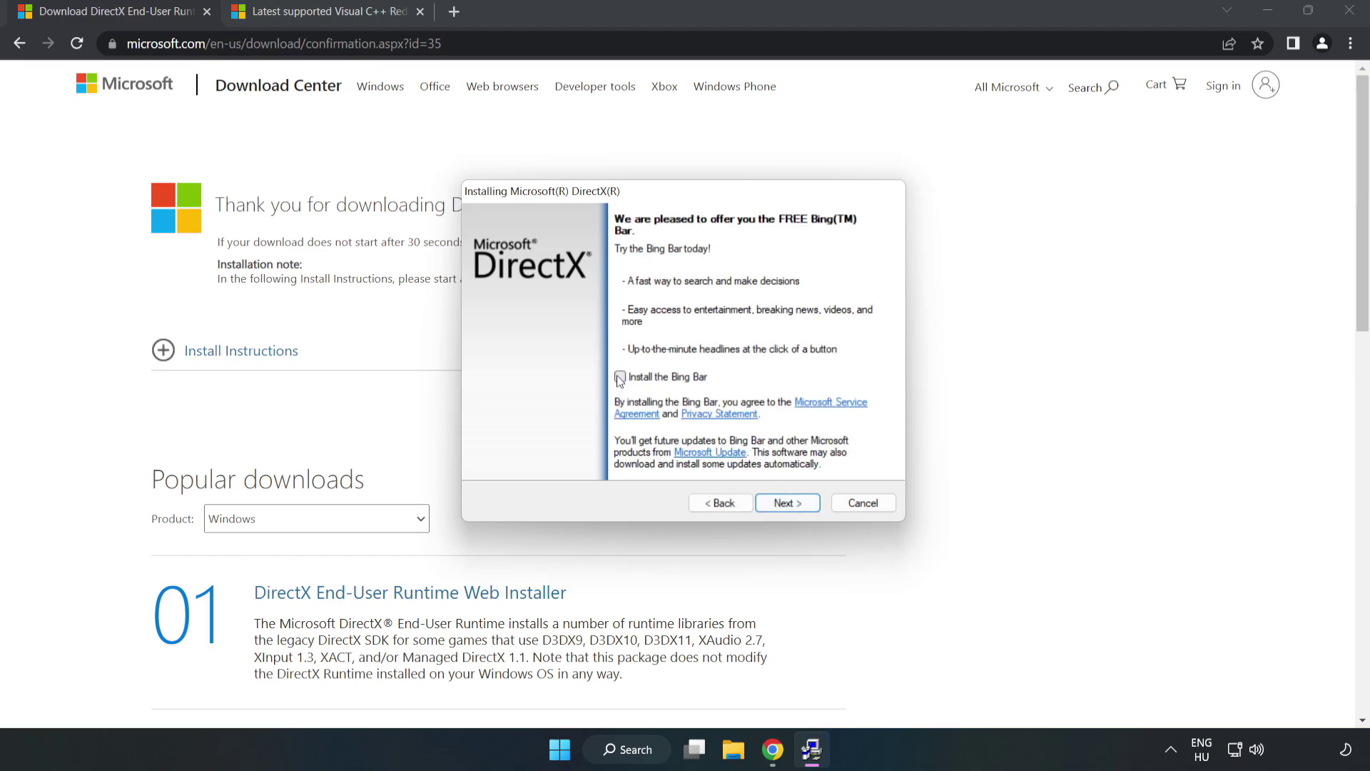
left_click(788, 503)
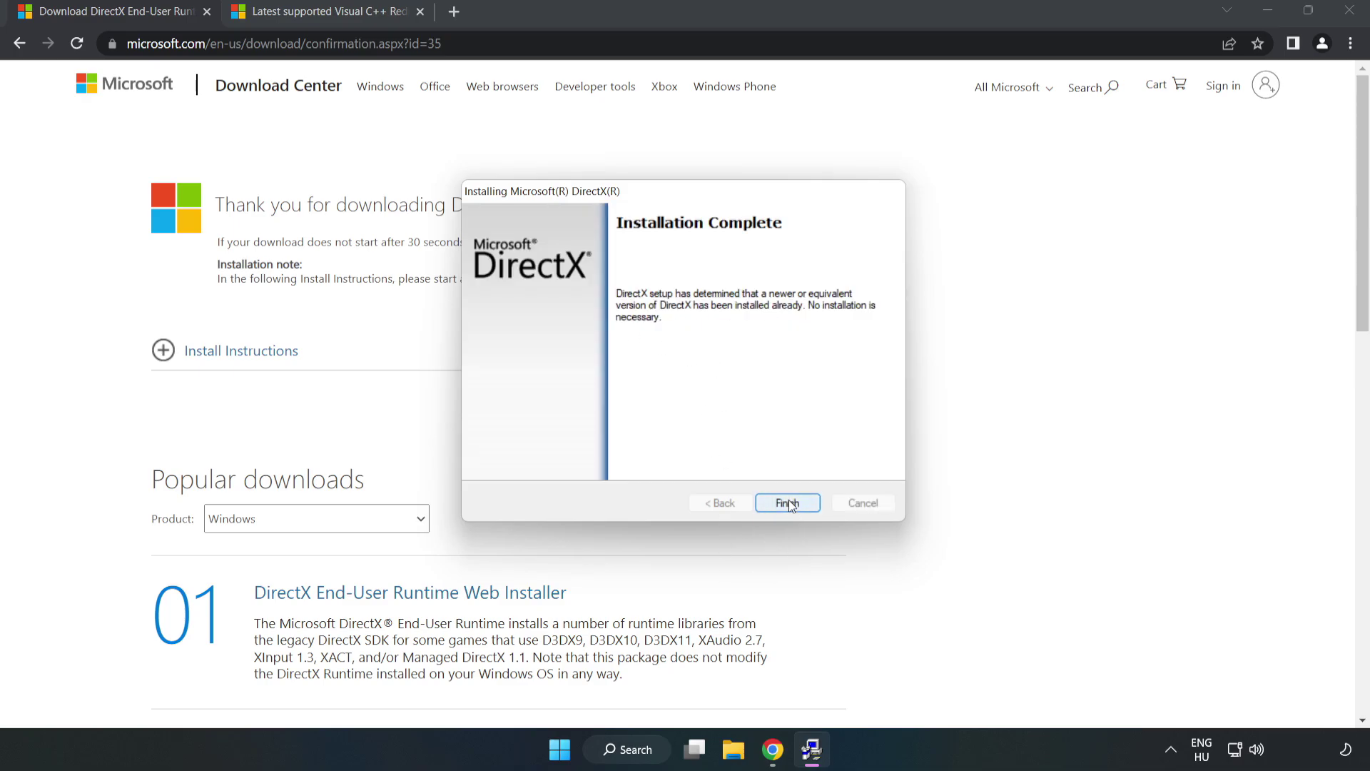
left_click(788, 504)
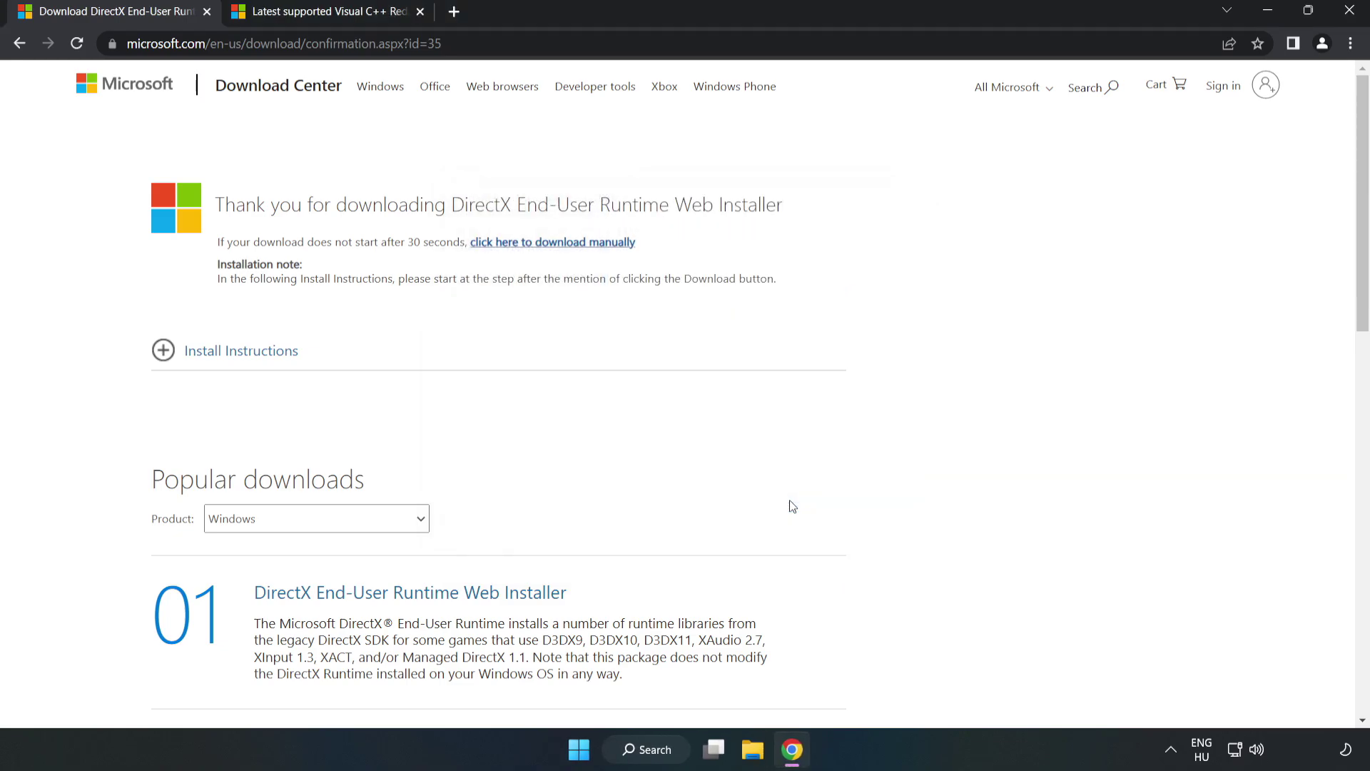
Close the DirectX tab and download the ARM64, x86 and x64 VC_redist installers, allowing multiple downloads
left_click(207, 13)
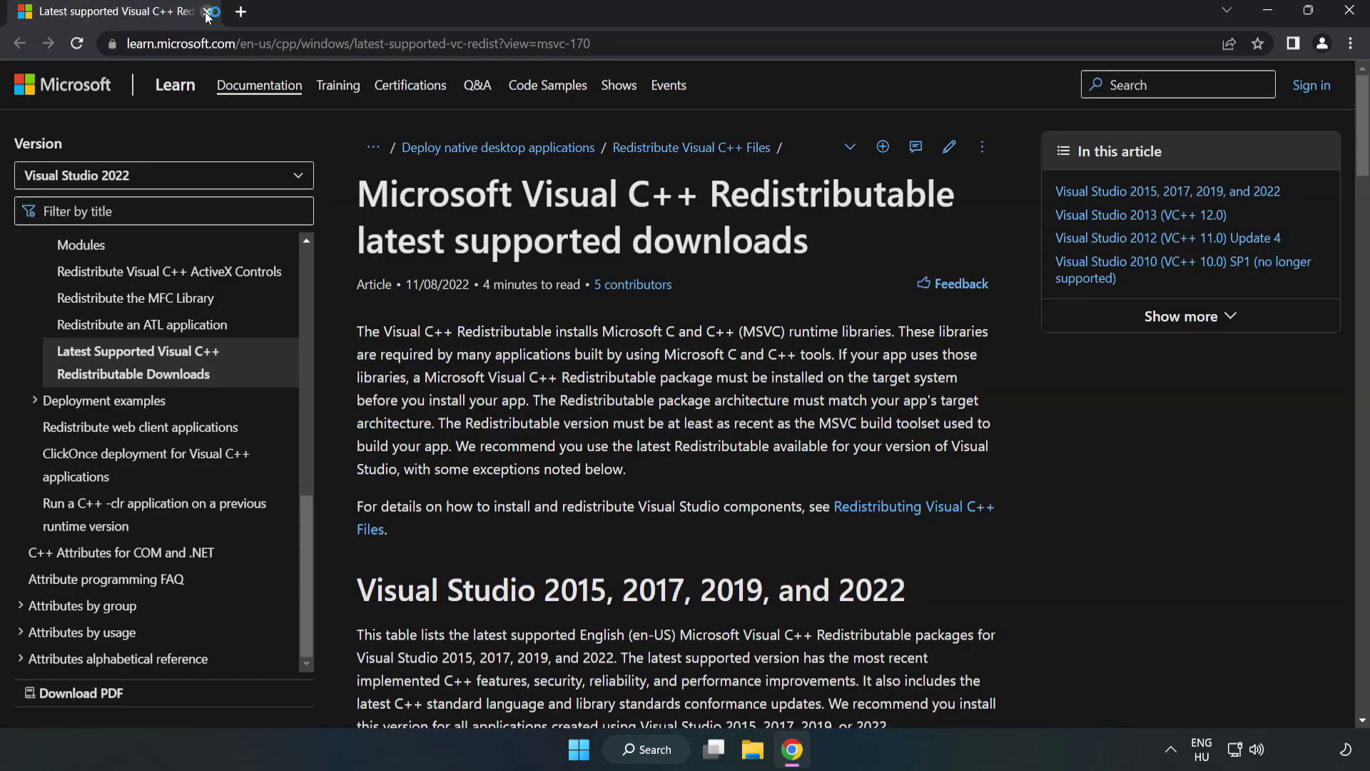
left_click(312, 43)
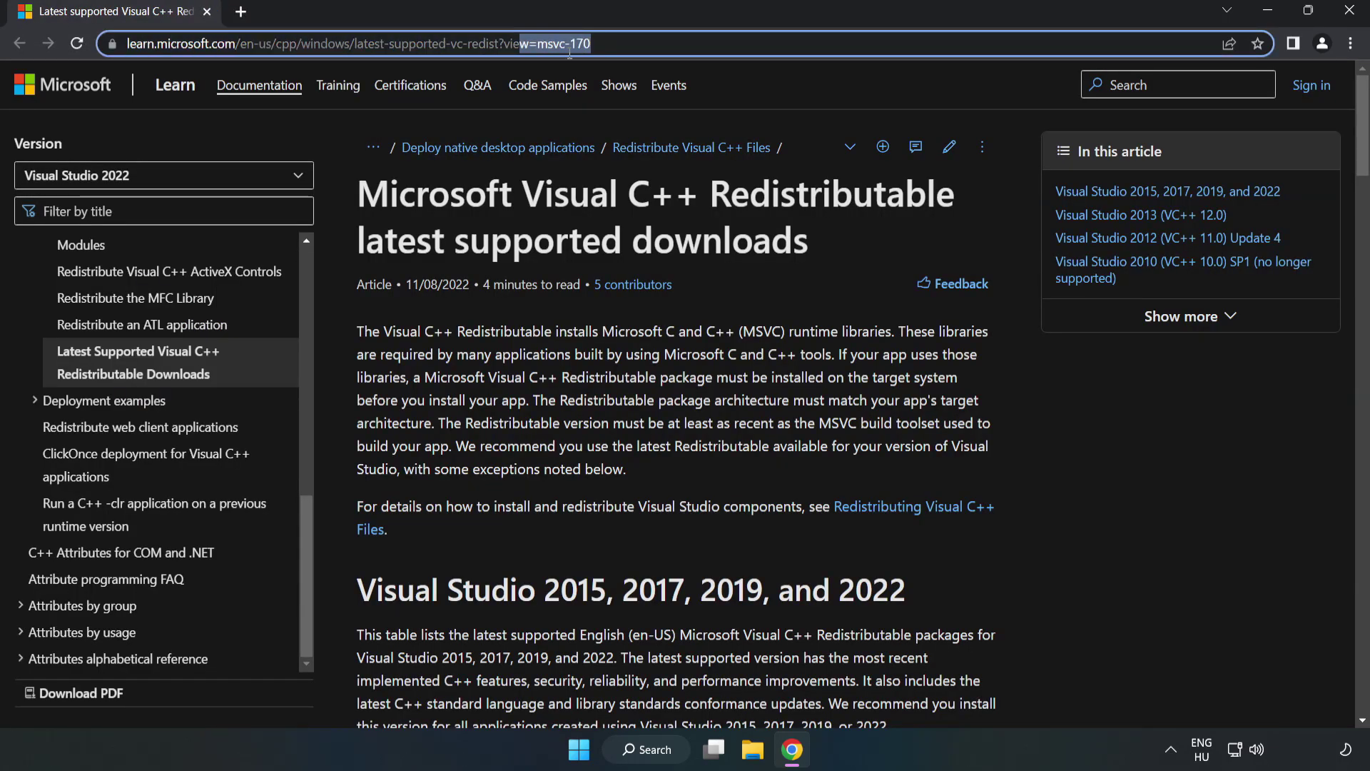
key("End")
left_click(706, 232)
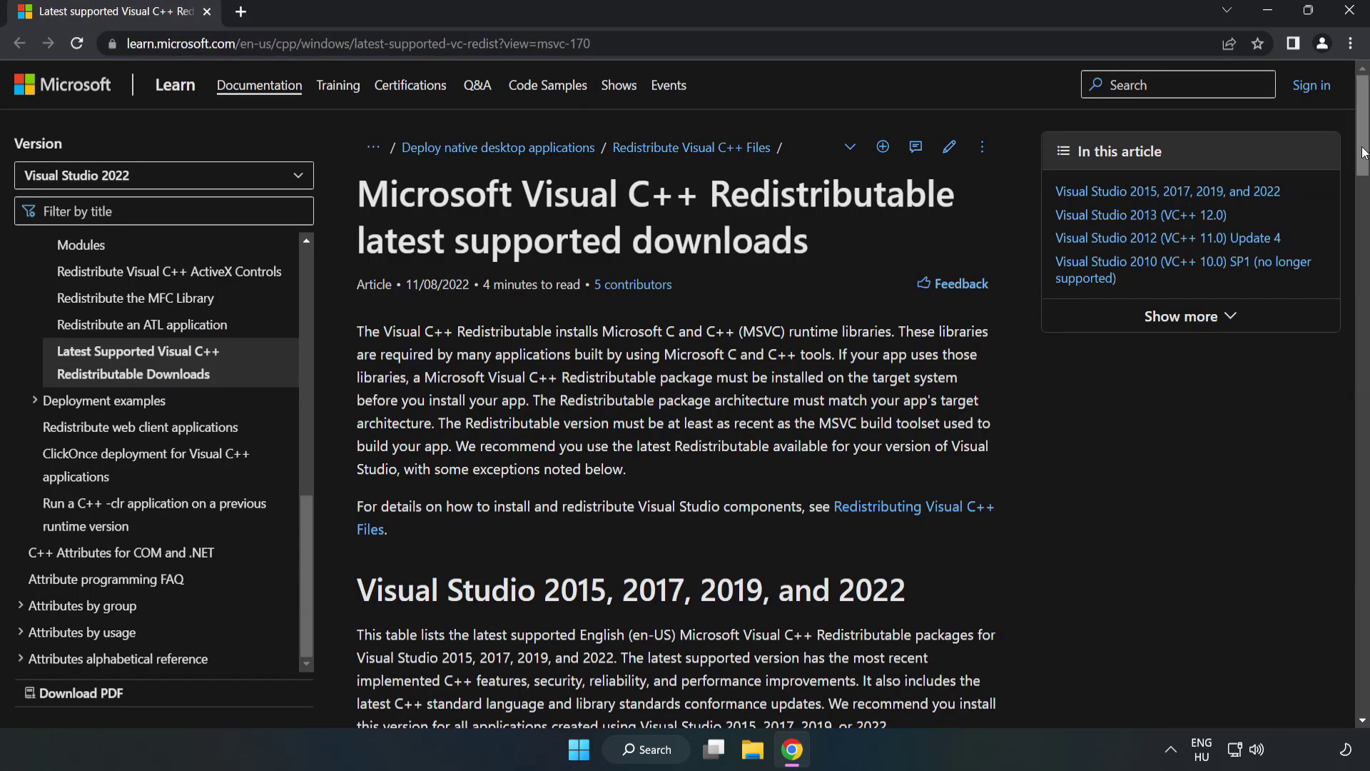
left_click_drag(1364, 159, 1364, 184)
scroll(1364, 184, "down", 4)
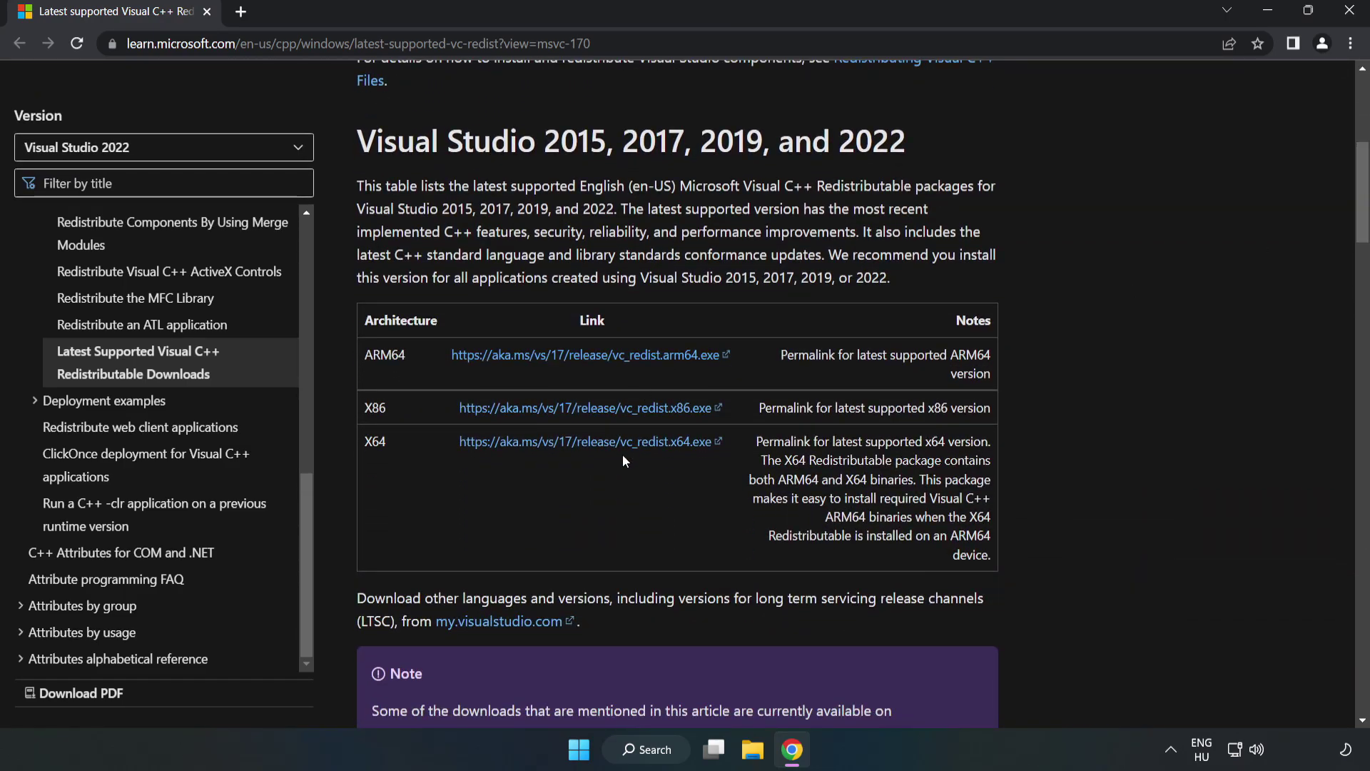
left_click(603, 409)
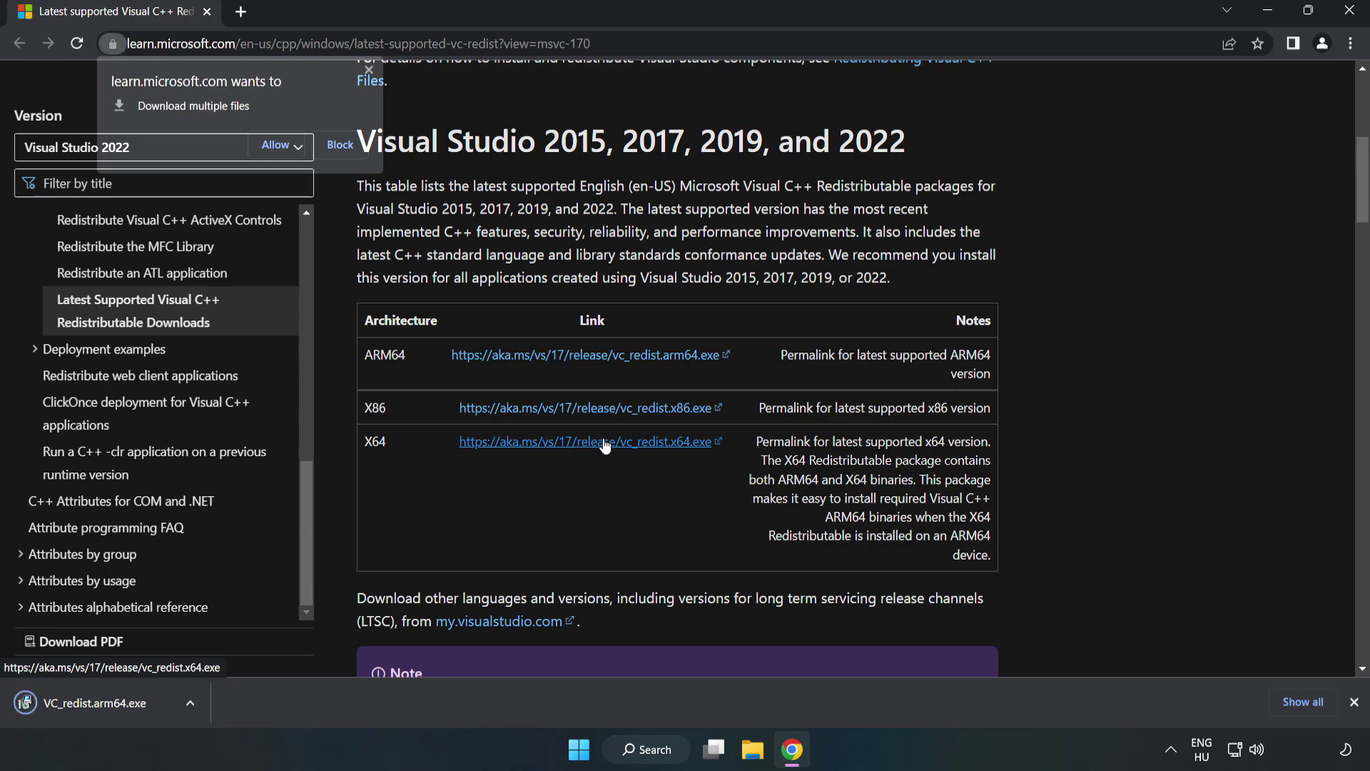
left_click(278, 145)
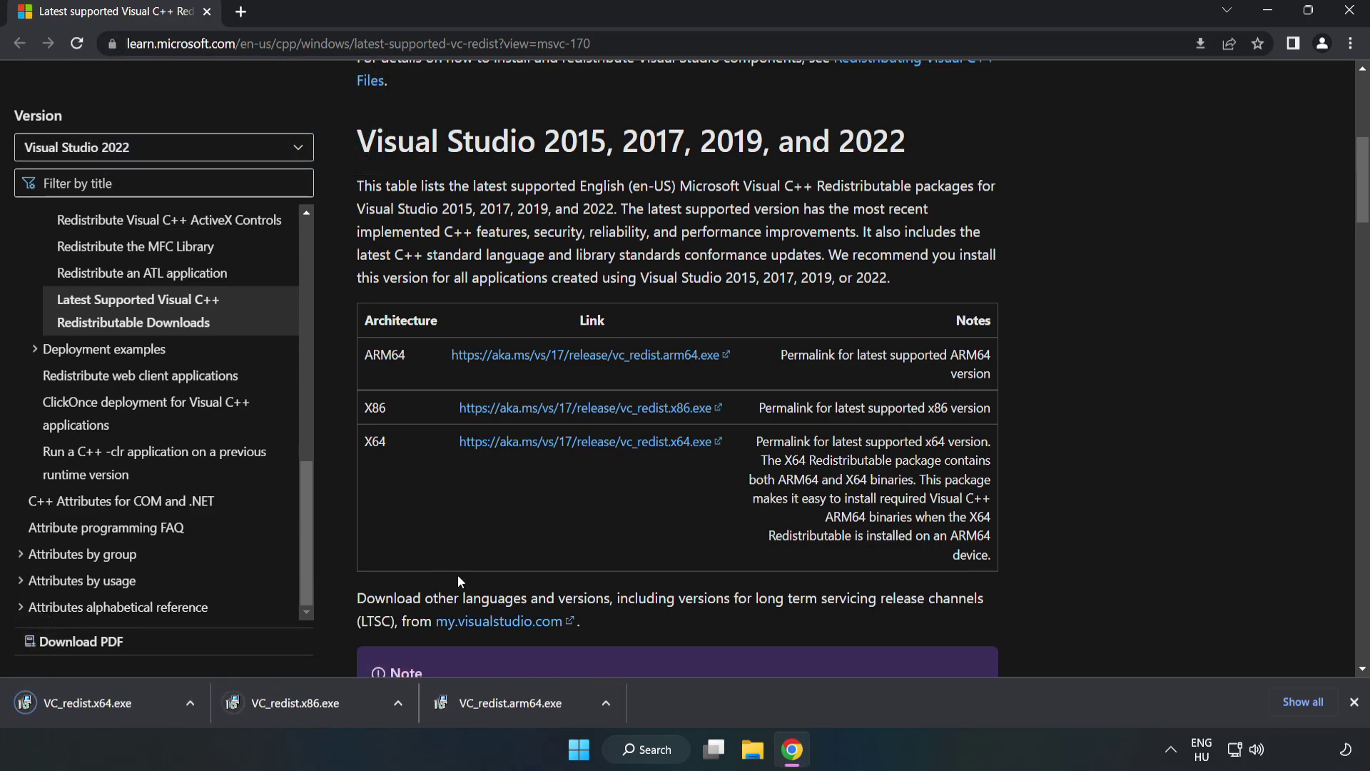
Attempt the ARM64 Visual C++ redistributable install and dismiss its Setup Failed dialog
left_click(525, 708)
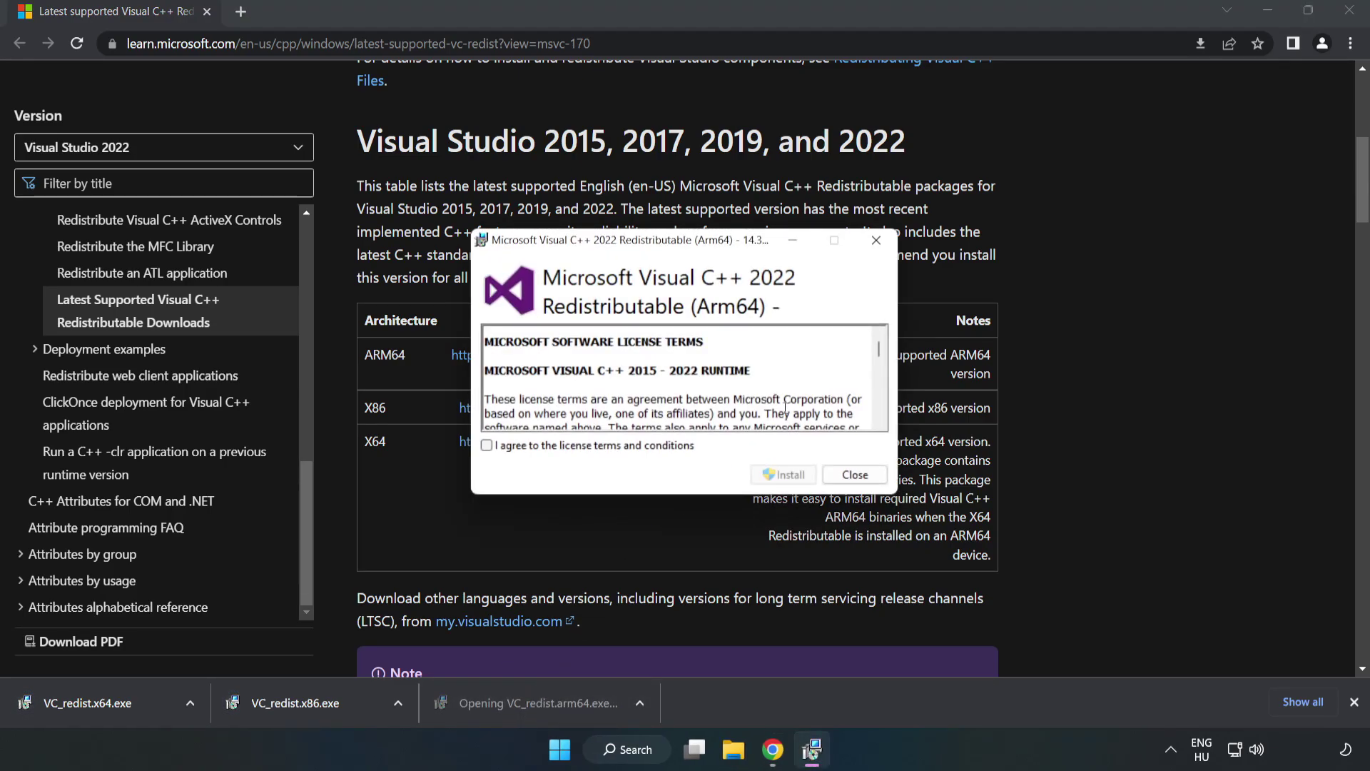
left_click_drag(879, 351, 879, 424)
left_click(603, 445)
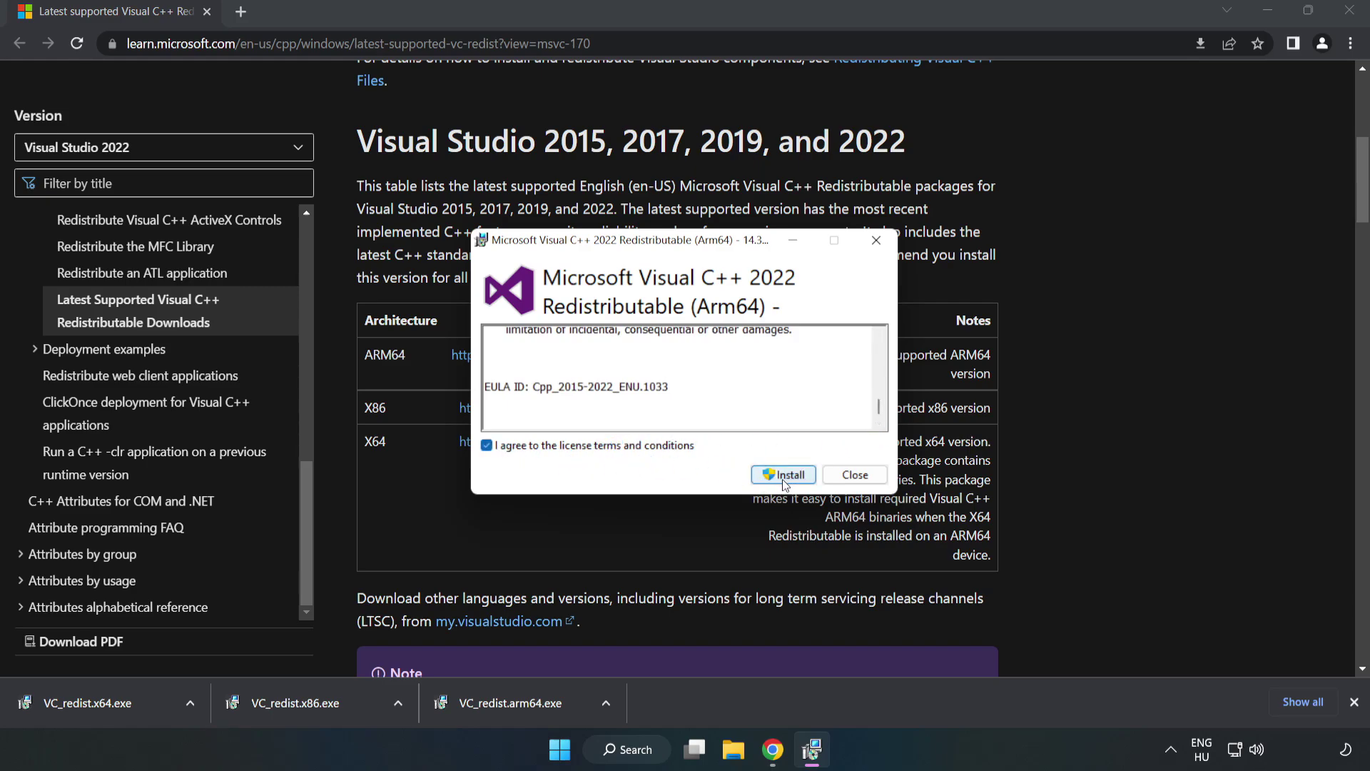
left_click(784, 478)
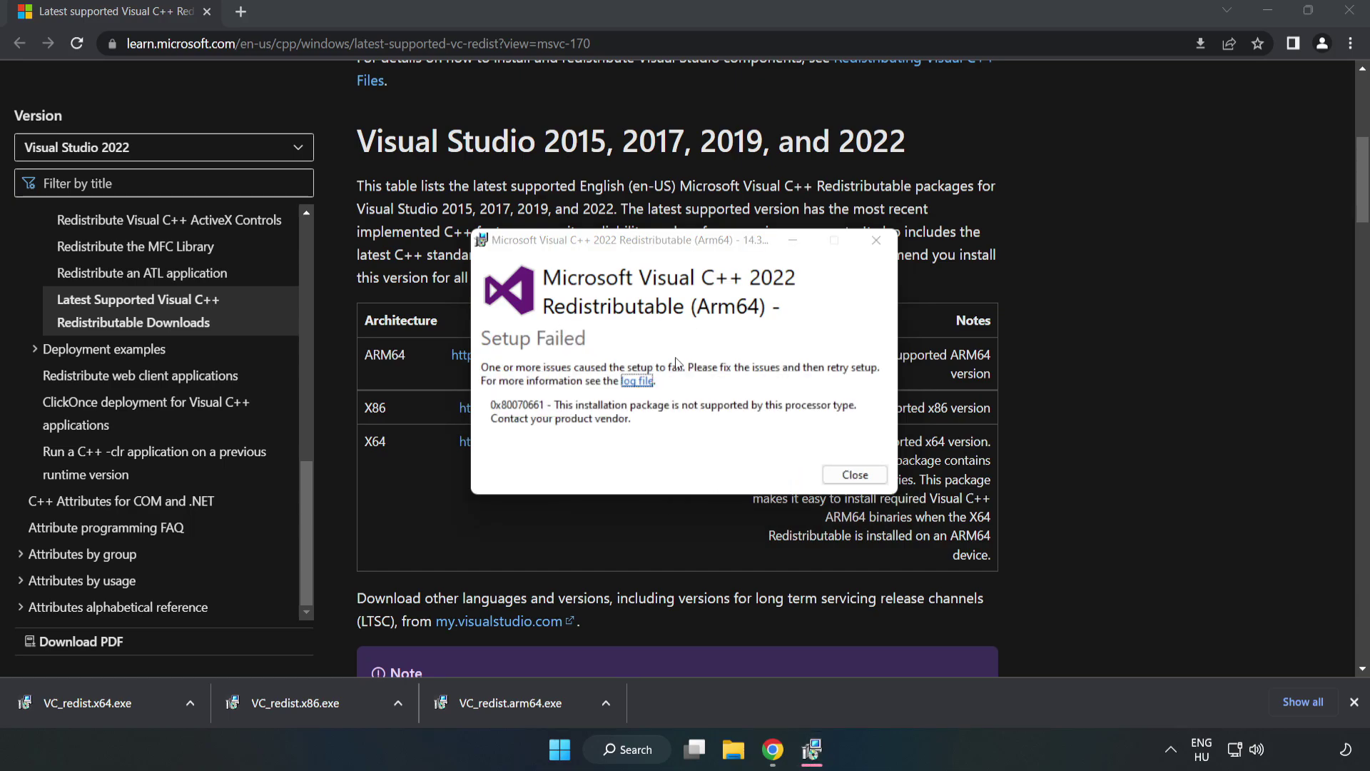
left_click(855, 475)
Install the x86 and x64 Visual C++ 2015–2022 redistributables, closing each without restarting
left_click(325, 702)
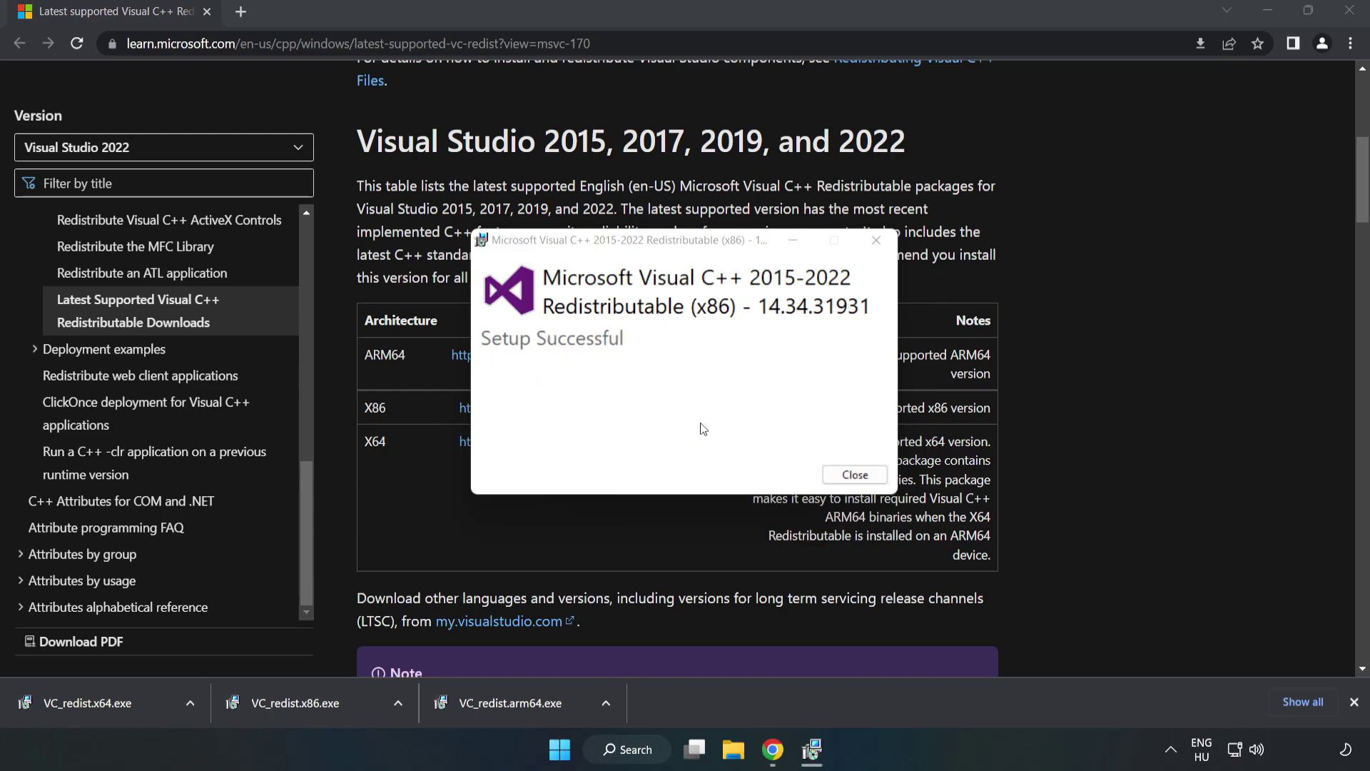
left_click(855, 475)
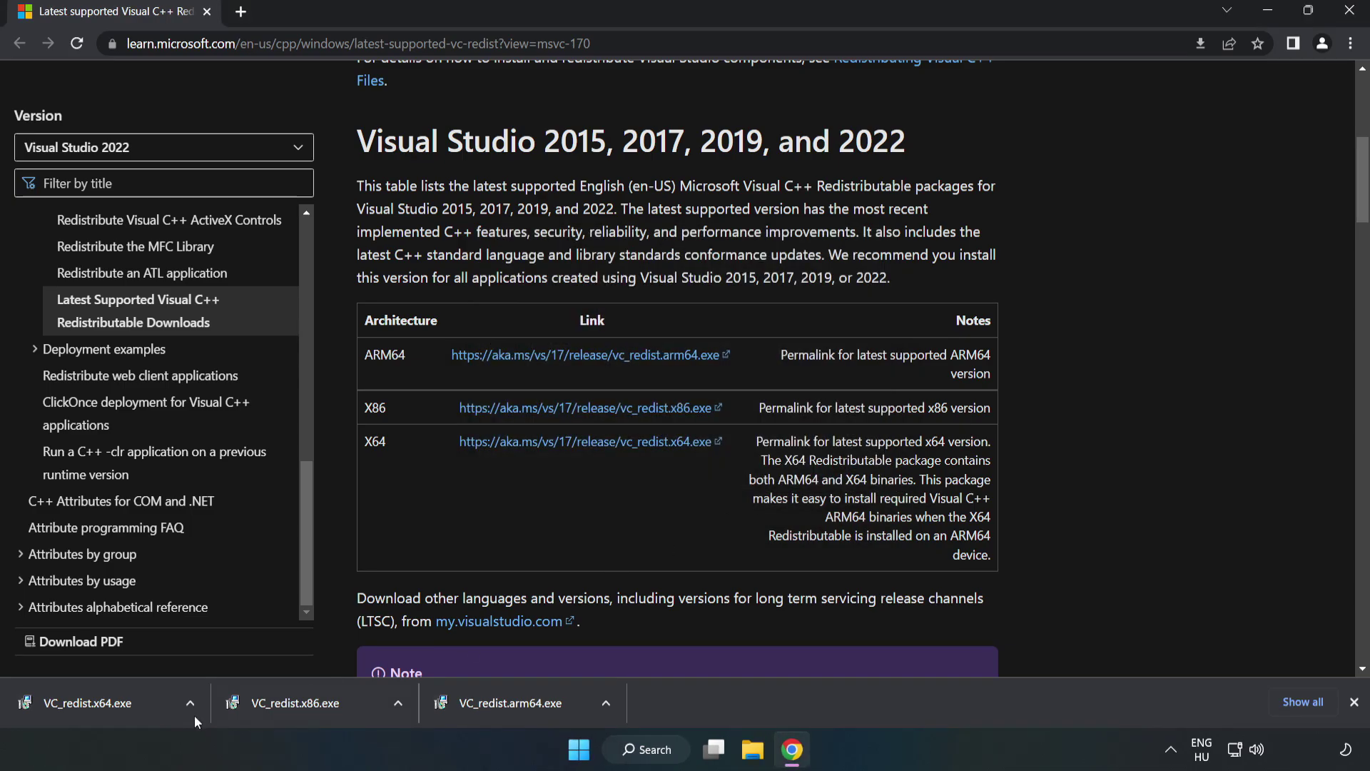
left_click(74, 700)
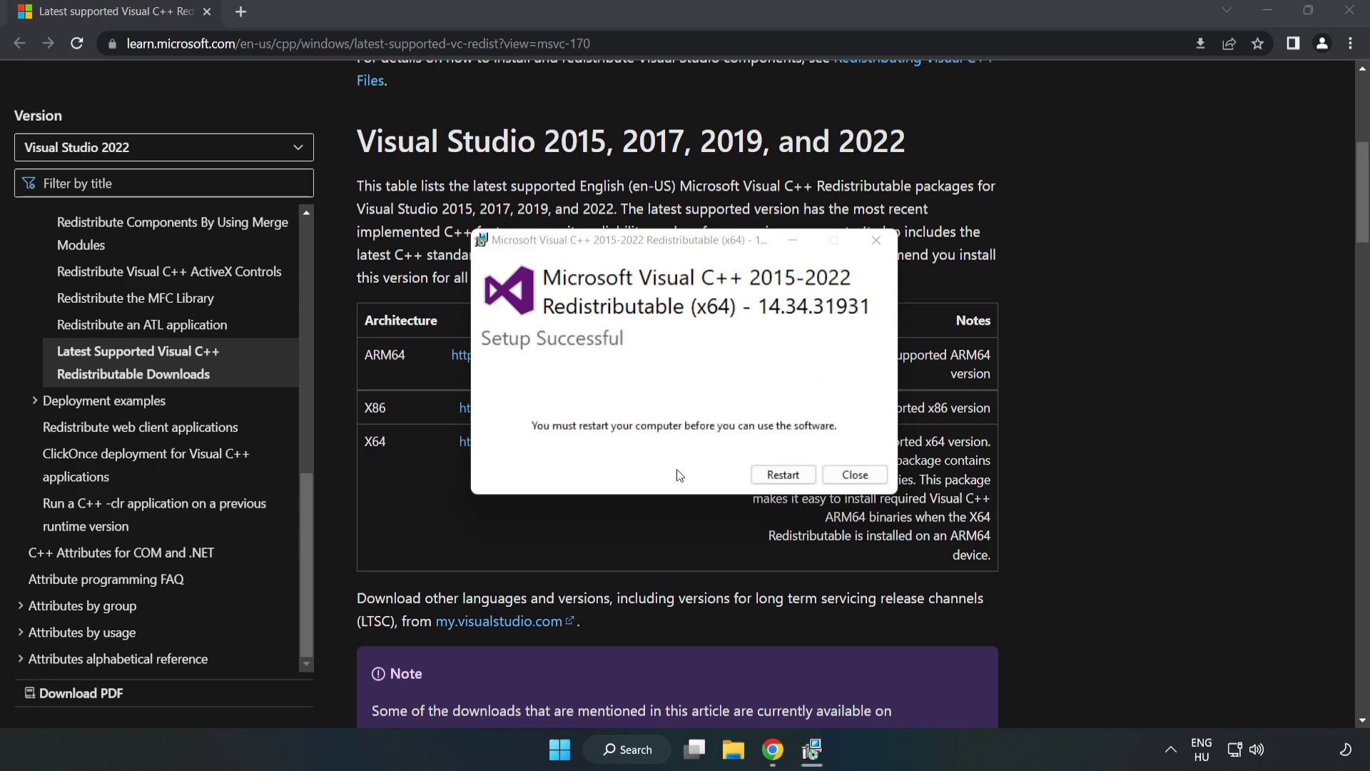
left_click(856, 477)
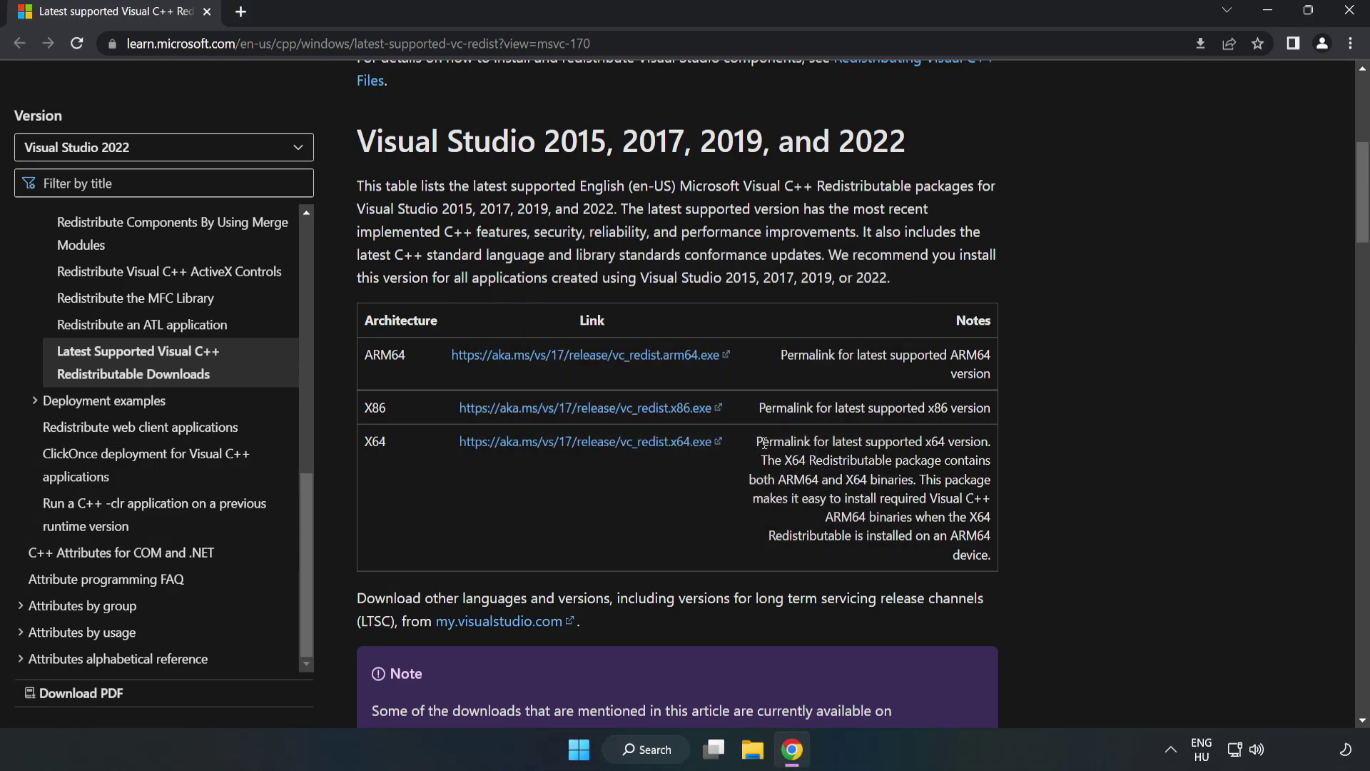
Close Chrome and bring up the Start menu's Sleep, Shut down and Restart options
left_click(1351, 12)
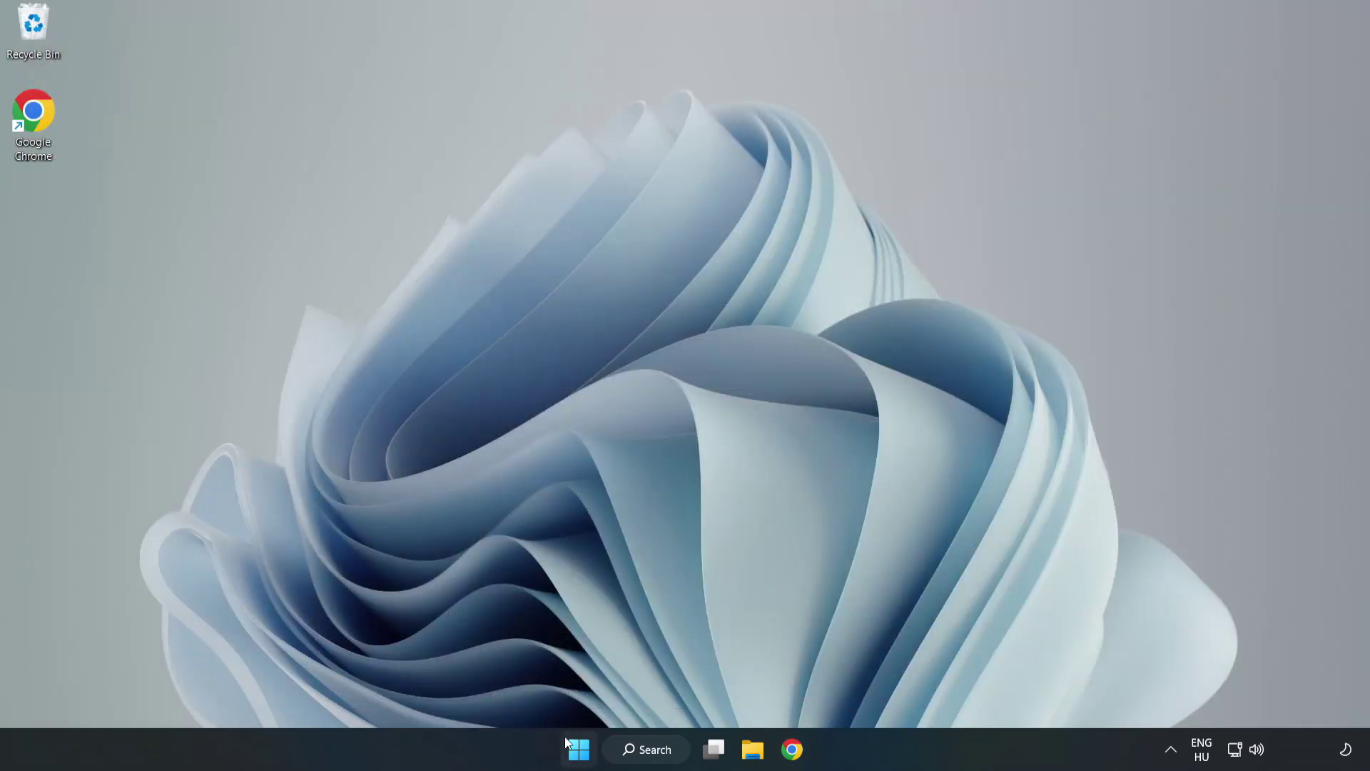
left_click(578, 751)
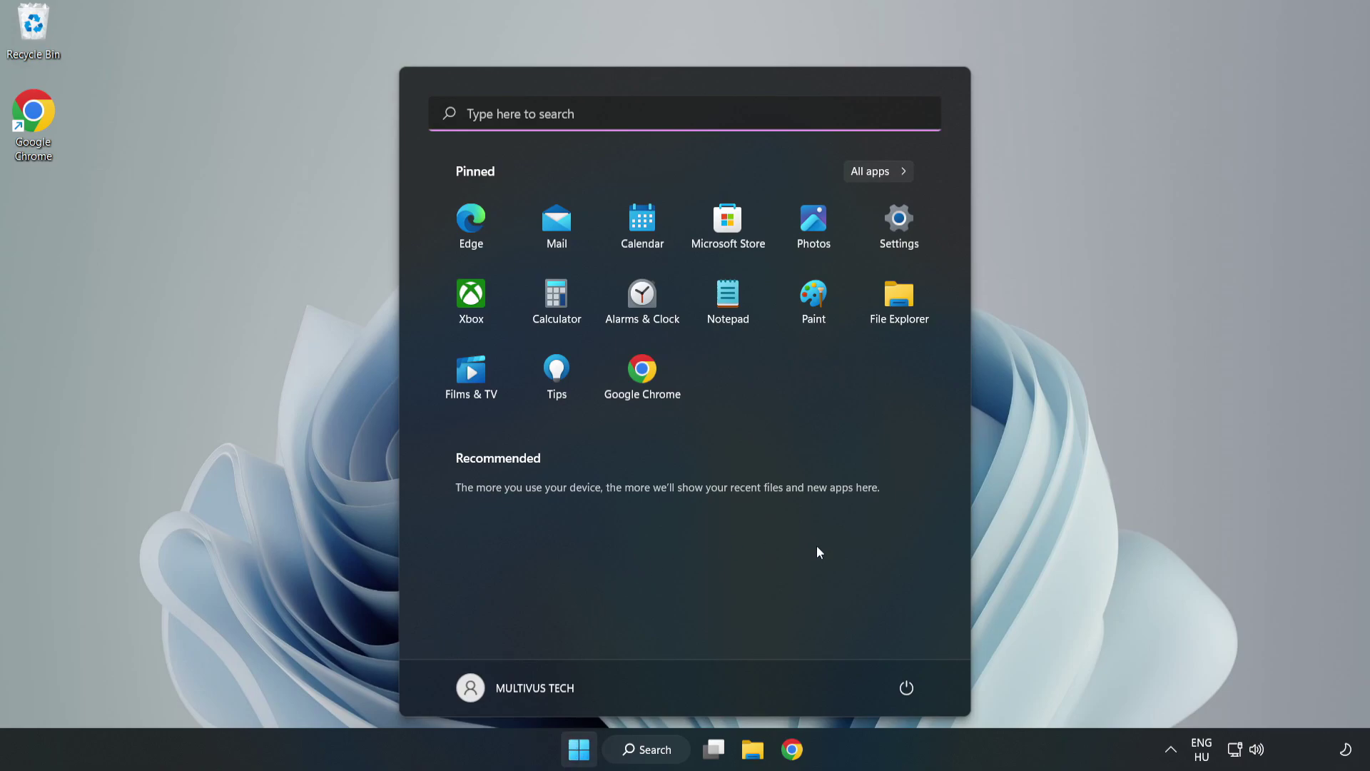
left_click(903, 692)
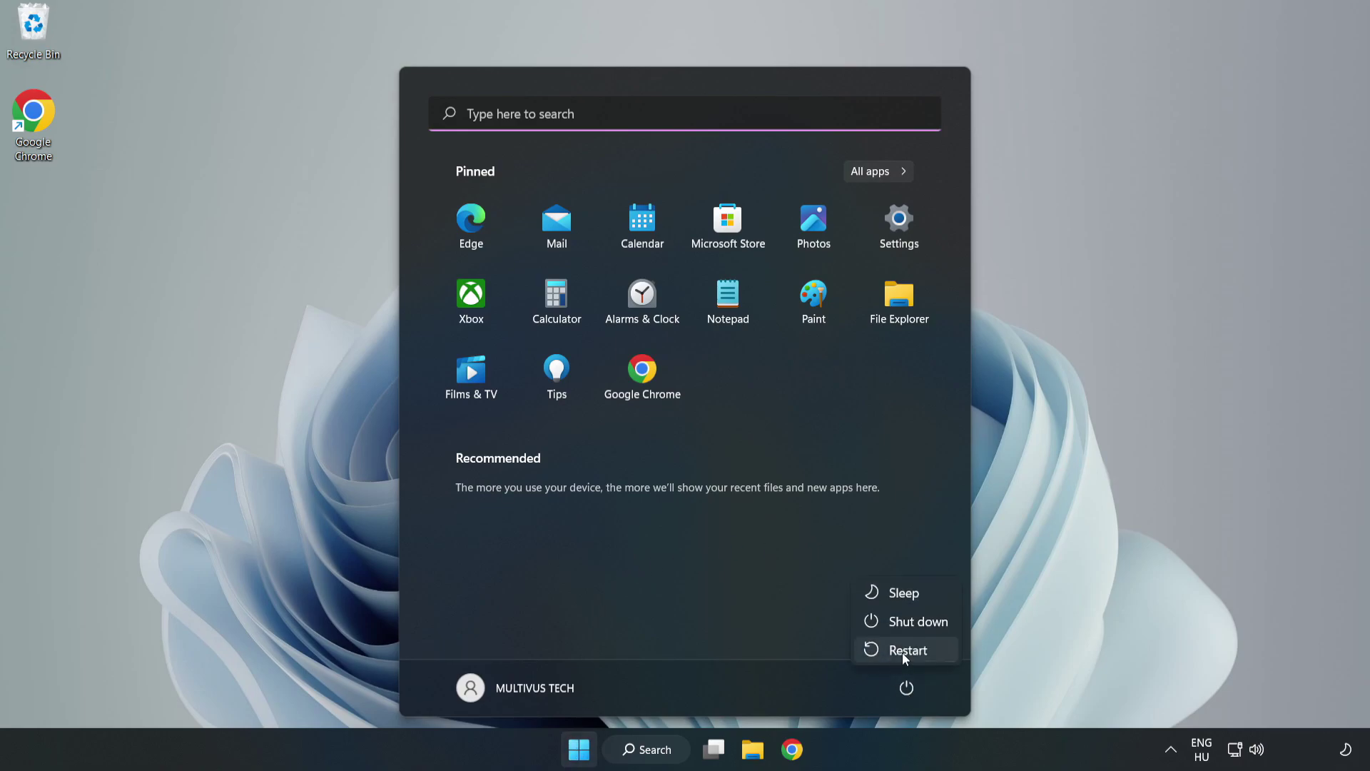